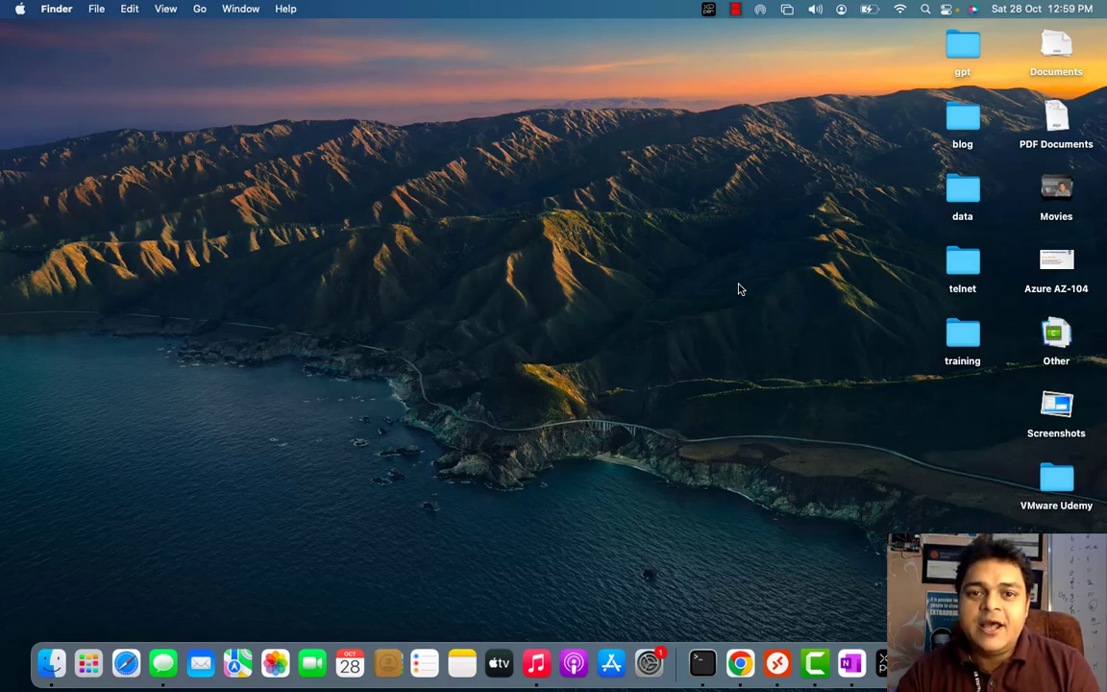
# On the remote Windows desktop, launch Paint via mspaint, maximize it and pick the Pencil
pyautogui.hotkey('ctrl', 'Right')
pyautogui.press('super+r')
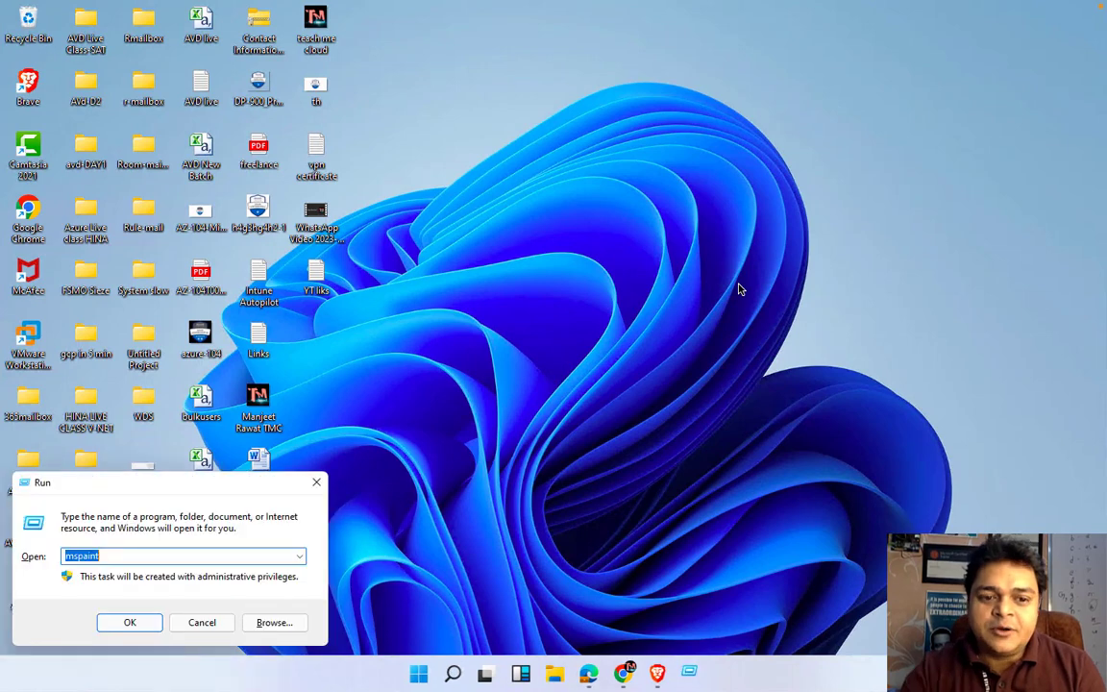
pyautogui.press('Return')
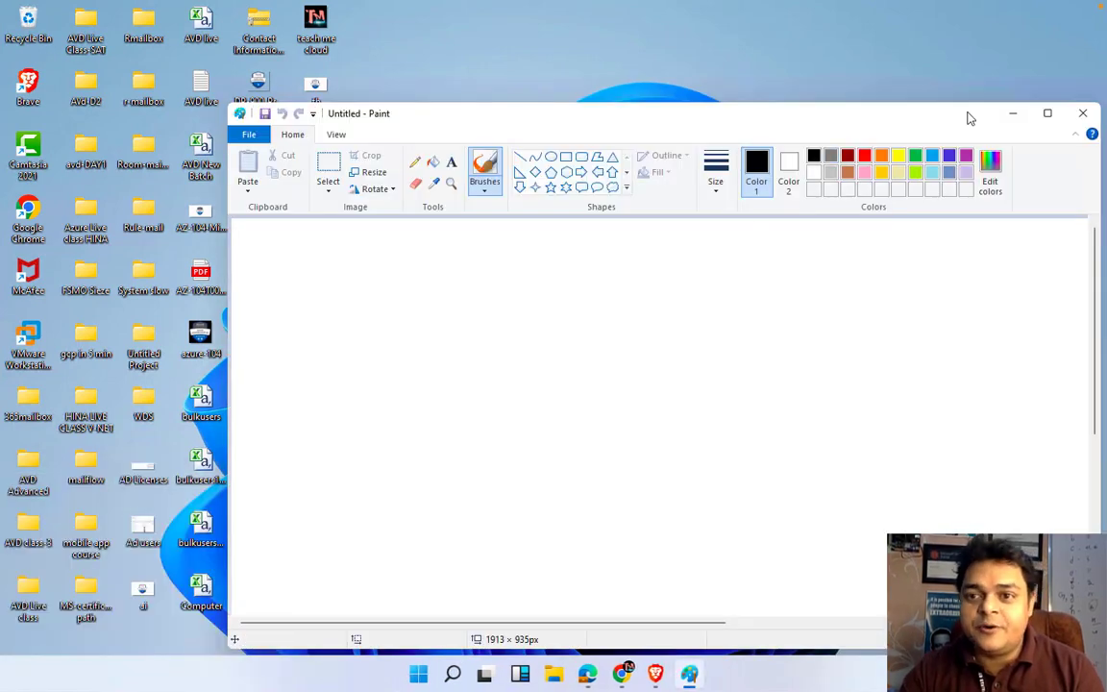
pyautogui.click(1049, 114)
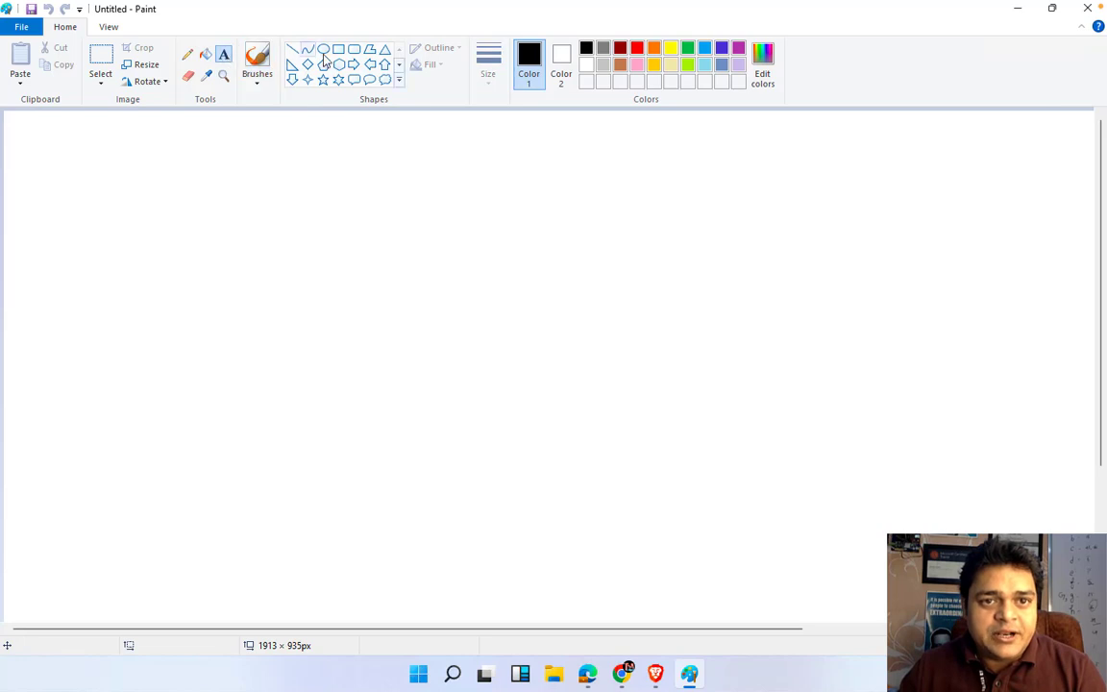
pyautogui.click(188, 53)
# At the thickest pencil size, draw a V-Net box arrowing to a subnet triangle
pyautogui.click(489, 82)
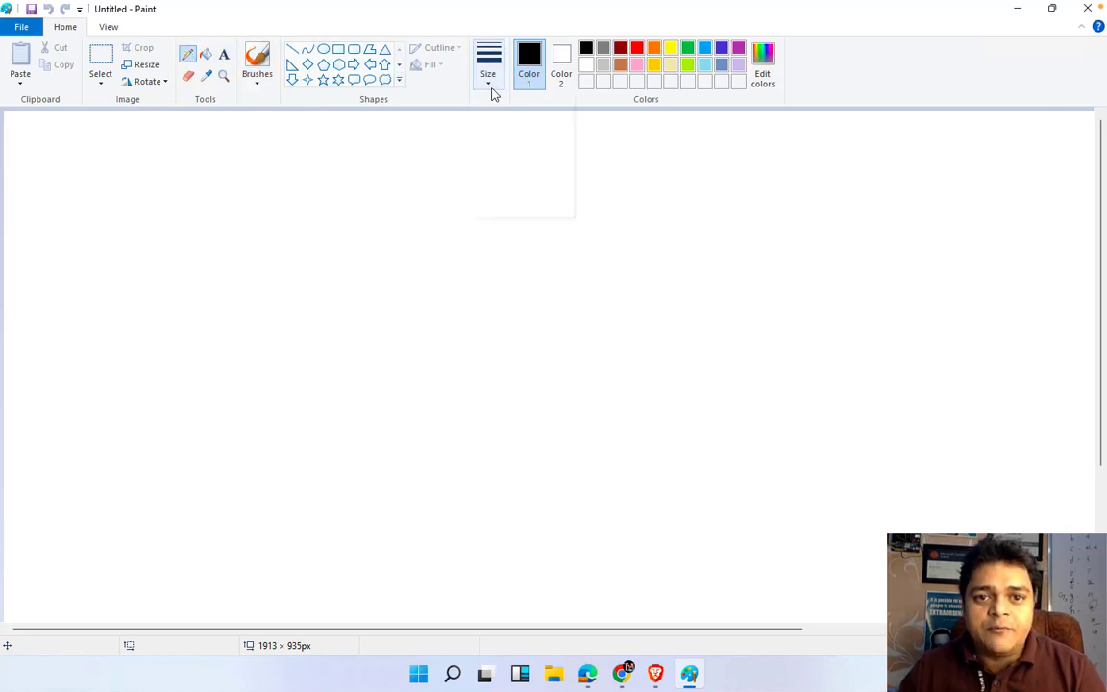
pyautogui.click(511, 207)
pyautogui.moveTo(108, 299)
pyautogui.mouseDown()
pyautogui.moveTo(156, 301)
pyautogui.moveTo(140, 320)
pyautogui.moveTo(155, 305)
pyautogui.moveTo(170, 315)
pyautogui.mouseUp()
pyautogui.hotkey('ctrl', 'z')
pyautogui.moveTo(174, 298); pyautogui.dragTo(175, 308)
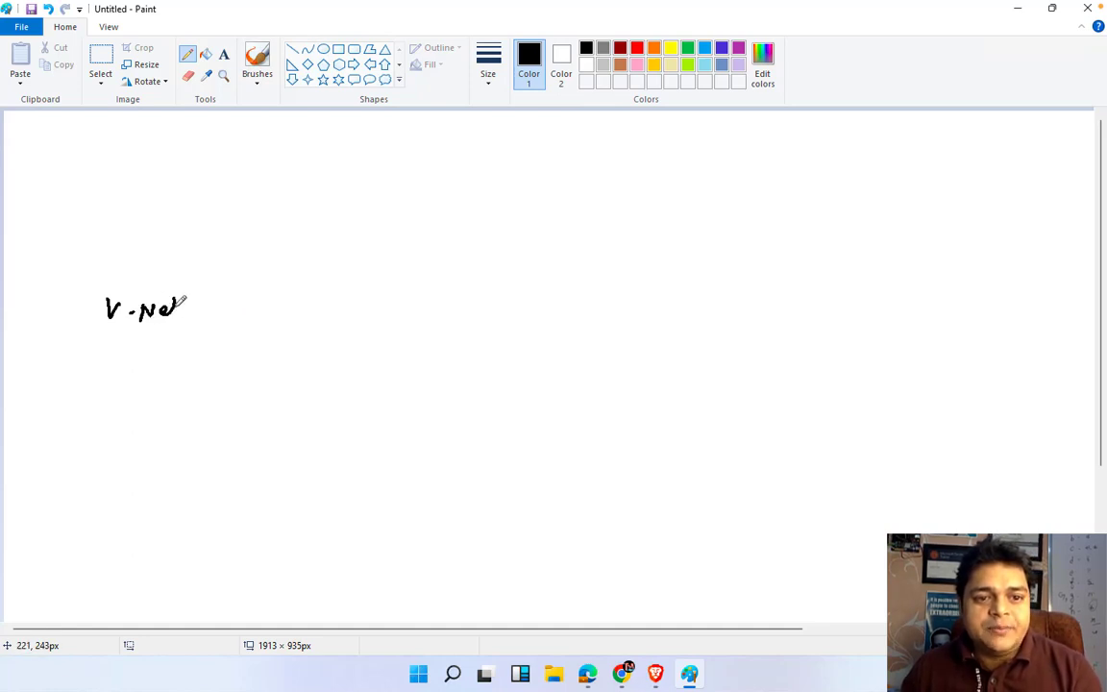
pyautogui.moveTo(100, 286)
pyautogui.mouseDown()
pyautogui.moveTo(154, 331)
pyautogui.moveTo(205, 295)
pyautogui.moveTo(99, 285)
pyautogui.mouseUp()
pyautogui.moveTo(198, 306); pyautogui.dragTo(257, 306)
pyautogui.moveTo(252, 301)
pyautogui.mouseDown()
pyautogui.moveTo(252, 311)
pyautogui.moveTo(294, 312)
pyautogui.moveTo(278, 285)
pyautogui.mouseUp()
pyautogui.moveTo(262, 328)
pyautogui.mouseDown()
pyautogui.moveTo(257, 336)
pyautogui.moveTo(331, 340)
pyautogui.mouseUp()
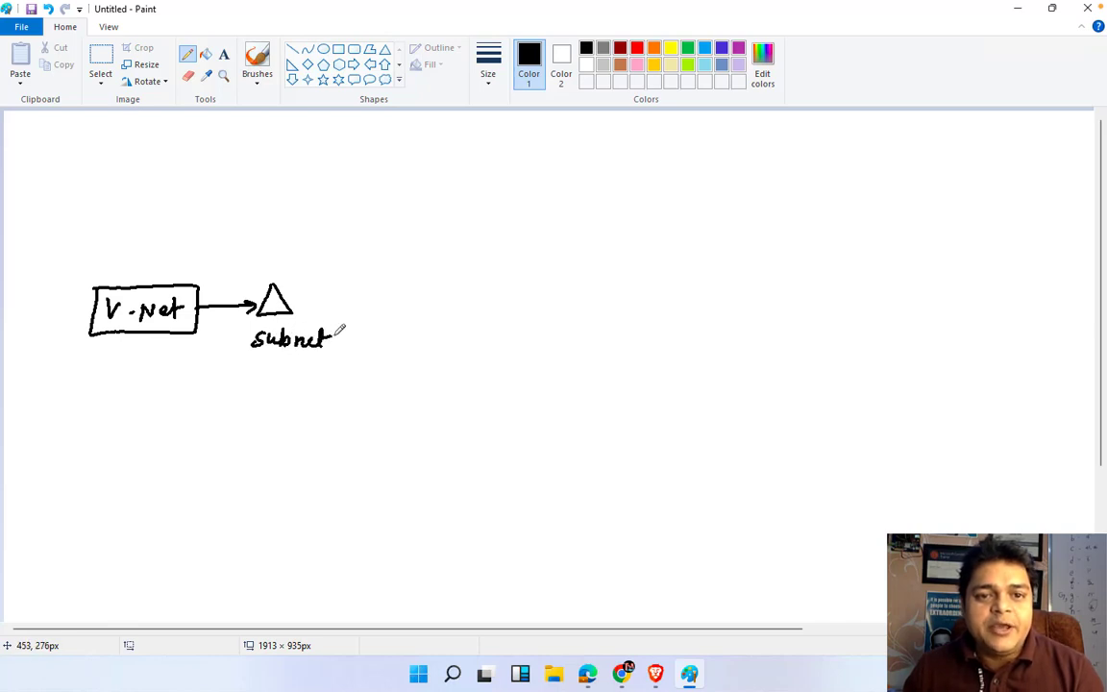
# In dark red, draw an arrow to a server monitor icon labelled server, ADDS
pyautogui.click(620, 47)
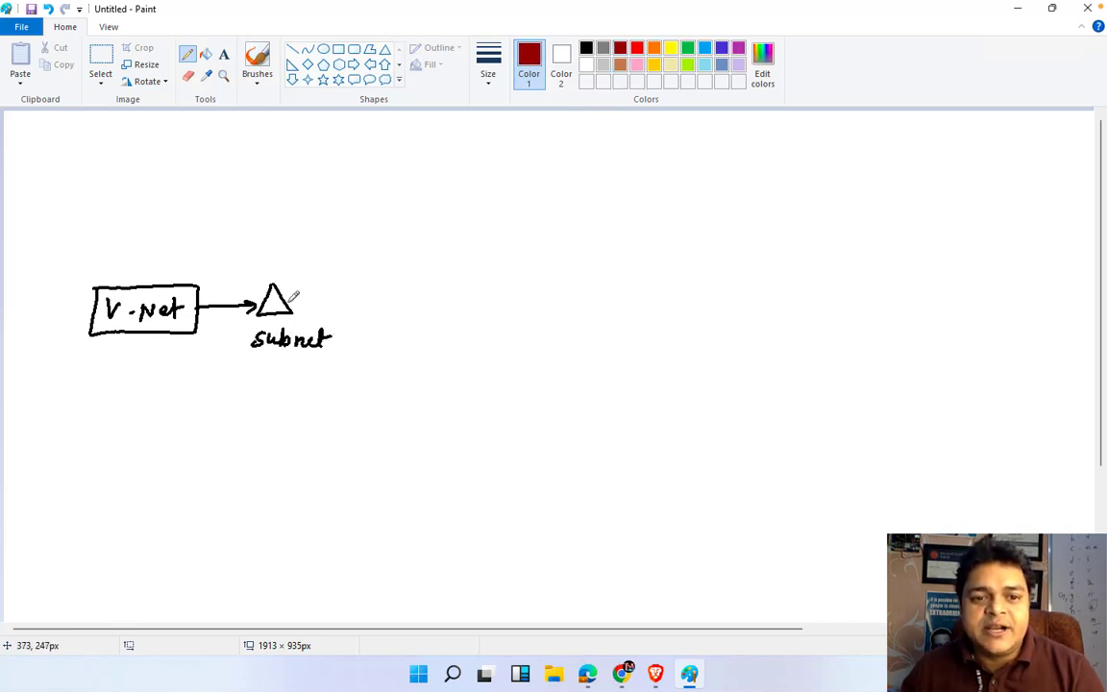
pyautogui.moveTo(289, 302); pyautogui.dragTo(354, 300)
pyautogui.moveTo(341, 295)
pyautogui.mouseDown()
pyautogui.moveTo(354, 299)
pyautogui.moveTo(349, 308)
pyautogui.mouseUp()
pyautogui.moveTo(381, 291)
pyautogui.mouseDown()
pyautogui.moveTo(381, 309)
pyautogui.moveTo(411, 310)
pyautogui.mouseUp()
pyautogui.moveTo(379, 311)
pyautogui.mouseDown()
pyautogui.moveTo(398, 312)
pyautogui.moveTo(385, 357)
pyautogui.moveTo(460, 345)
pyautogui.mouseUp()
pyautogui.moveTo(384, 399)
pyautogui.mouseDown()
pyautogui.moveTo(388, 384)
pyautogui.moveTo(413, 387)
pyautogui.moveTo(407, 401)
pyautogui.moveTo(445, 400)
pyautogui.mouseUp()
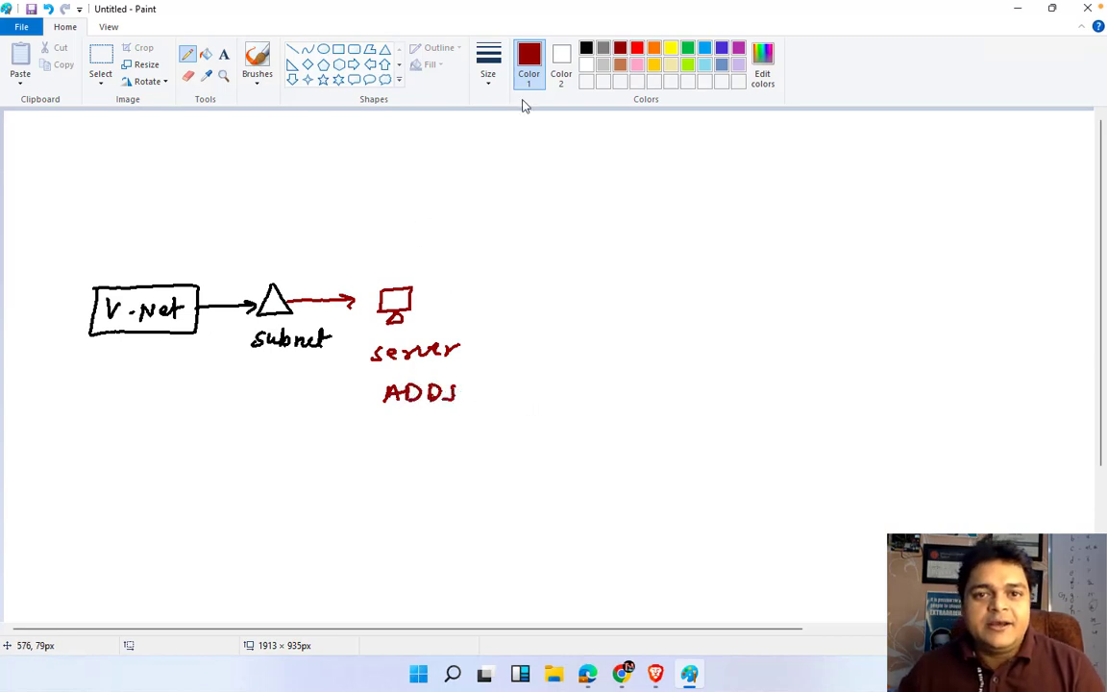
# In indigo, draw an arrow to a large box and a bracketed AWS, gcp, Telnet list
pyautogui.click(722, 47)
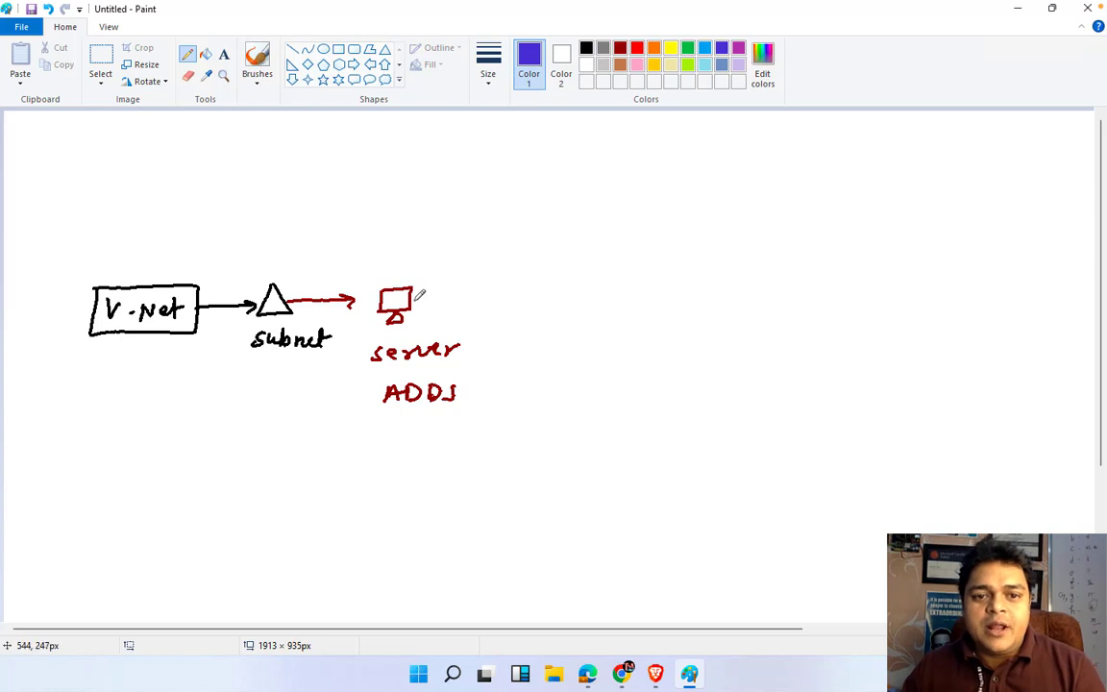
pyautogui.moveTo(413, 297)
pyautogui.mouseDown()
pyautogui.moveTo(527, 297)
pyautogui.moveTo(535, 341)
pyautogui.moveTo(612, 330)
pyautogui.moveTo(611, 252)
pyautogui.moveTo(536, 266)
pyautogui.mouseUp()
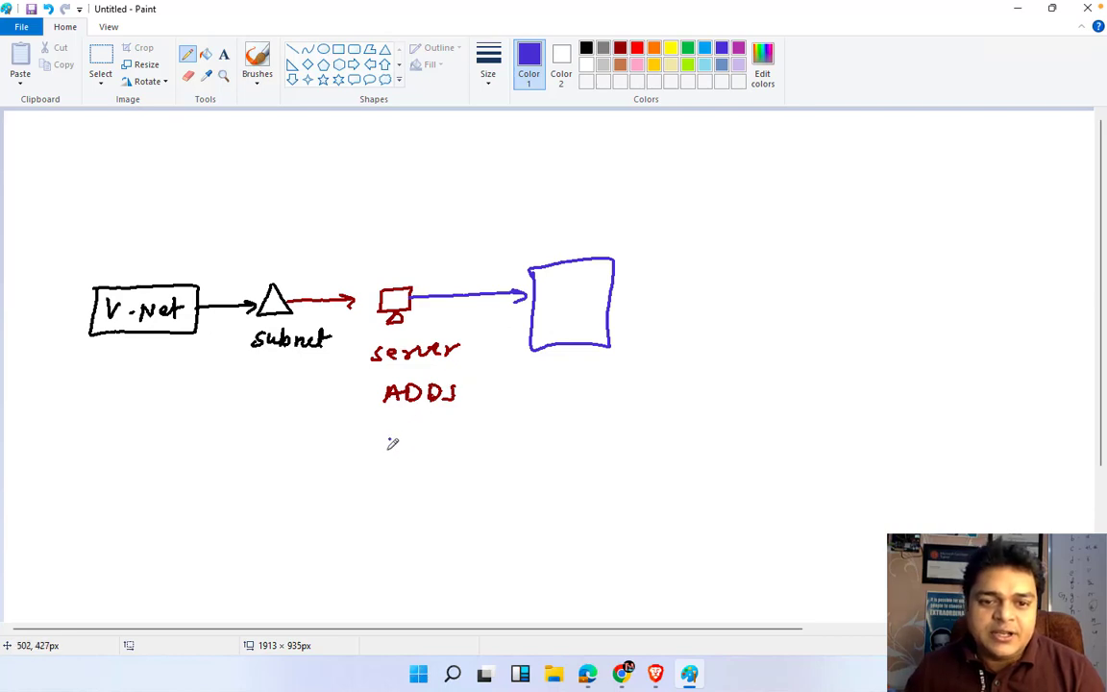
pyautogui.moveTo(386, 452)
pyautogui.mouseDown()
pyautogui.moveTo(423, 440)
pyautogui.moveTo(391, 496)
pyautogui.moveTo(420, 482)
pyautogui.mouseUp()
pyautogui.moveTo(427, 471)
pyautogui.mouseDown()
pyautogui.moveTo(426, 490)
pyautogui.moveTo(429, 482)
pyautogui.mouseUp()
pyautogui.moveTo(392, 519)
pyautogui.mouseDown()
pyautogui.moveTo(438, 523)
pyautogui.moveTo(473, 499)
pyautogui.mouseUp()
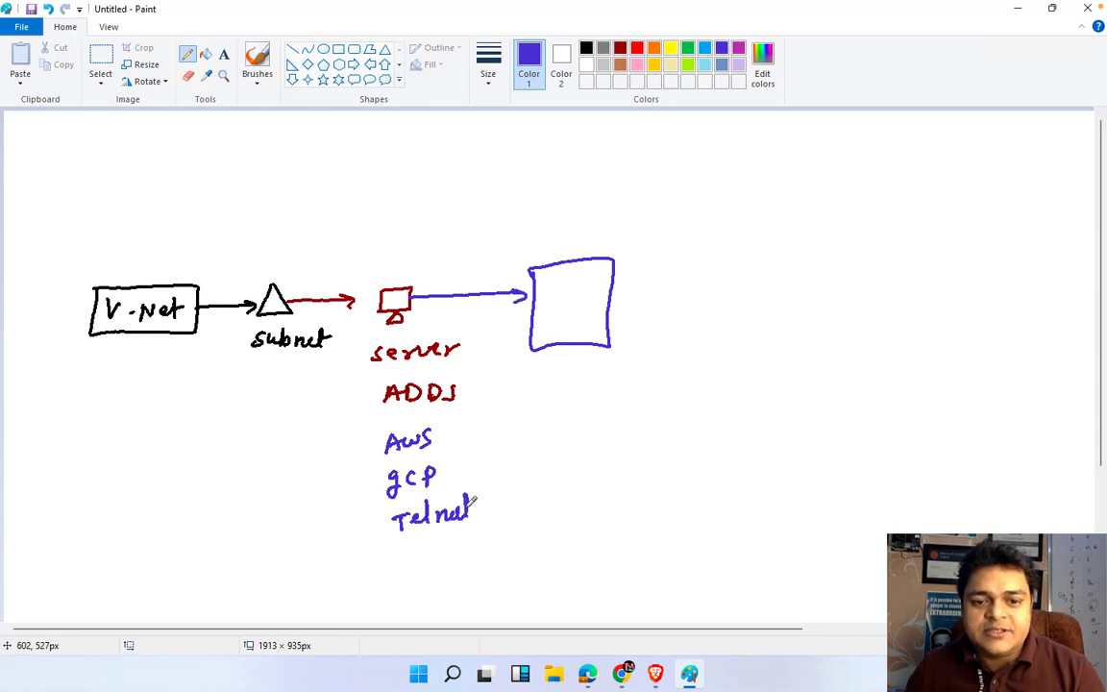
pyautogui.moveTo(456, 437)
pyautogui.mouseDown()
pyautogui.moveTo(486, 461)
pyautogui.moveTo(488, 521)
pyautogui.mouseUp()
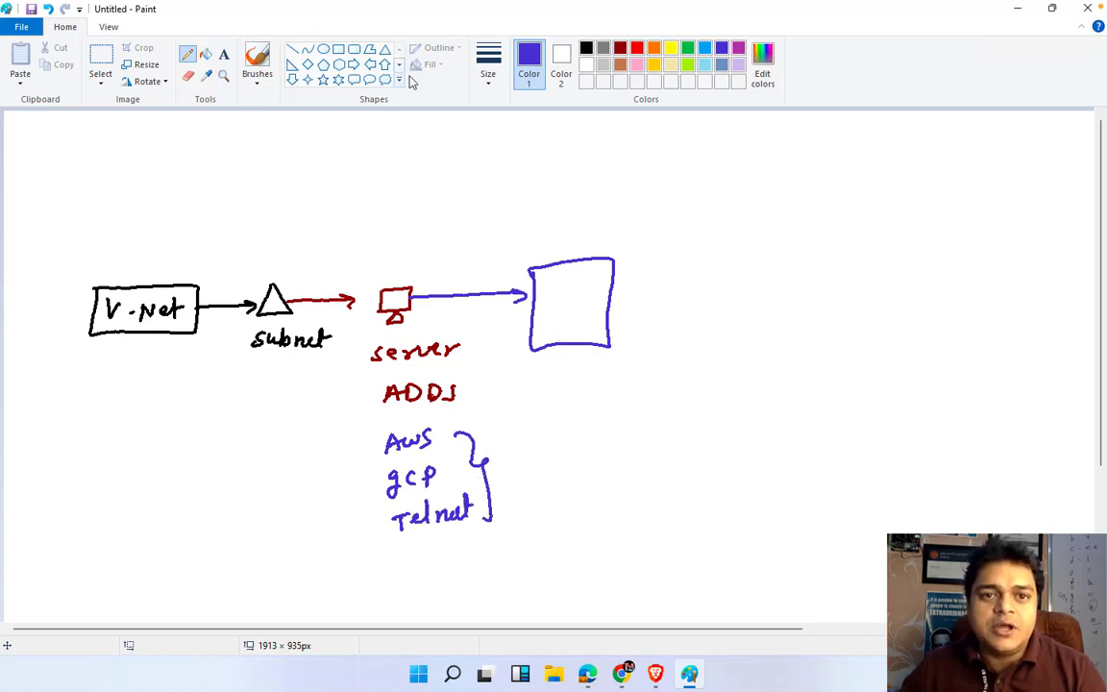
# Write 'AWS Telnet' inside the box in dark red
pyautogui.click(620, 47)
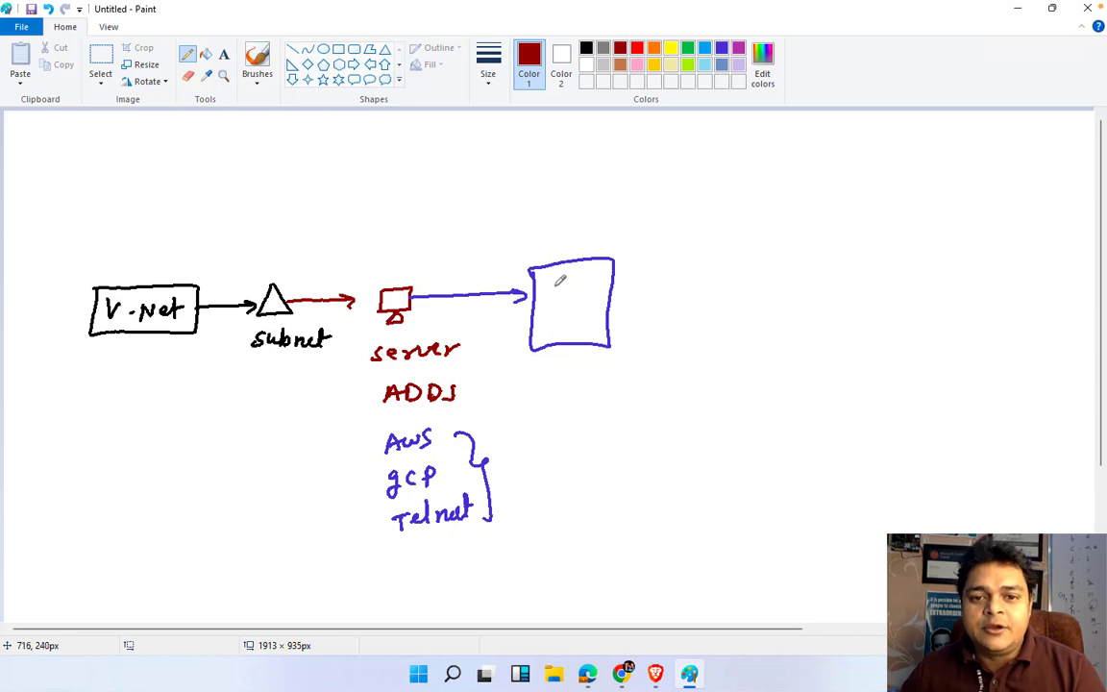
pyautogui.moveTo(553, 293); pyautogui.dragTo(563, 284)
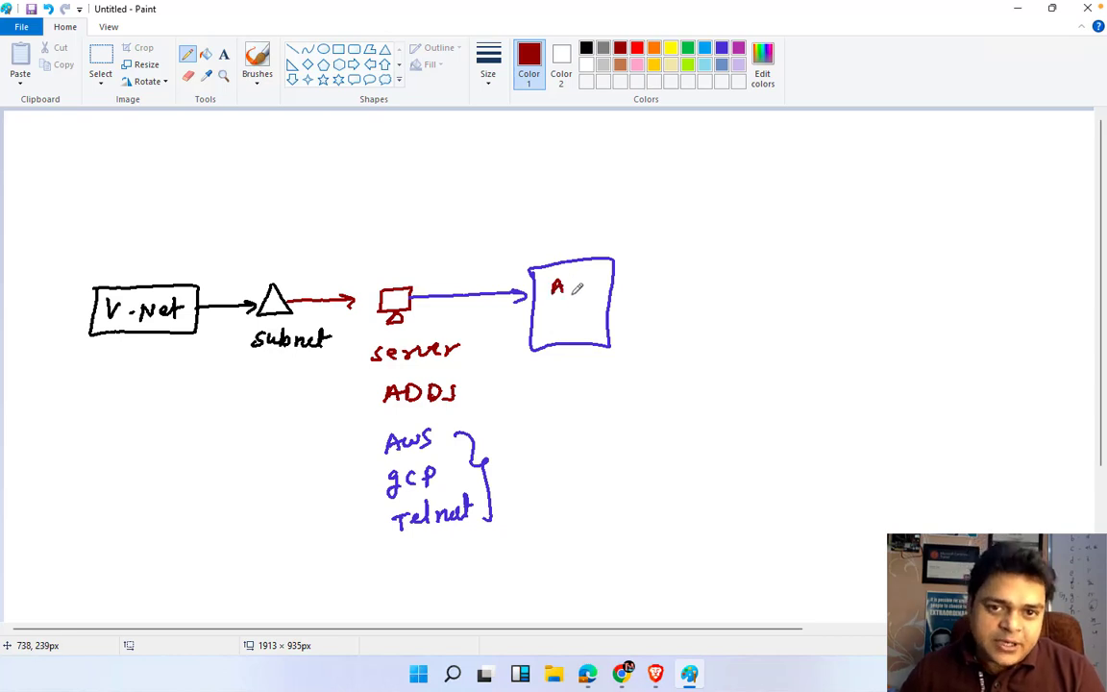
pyautogui.moveTo(581, 278)
pyautogui.mouseDown()
pyautogui.moveTo(559, 314)
pyautogui.moveTo(600, 310)
pyautogui.mouseUp()
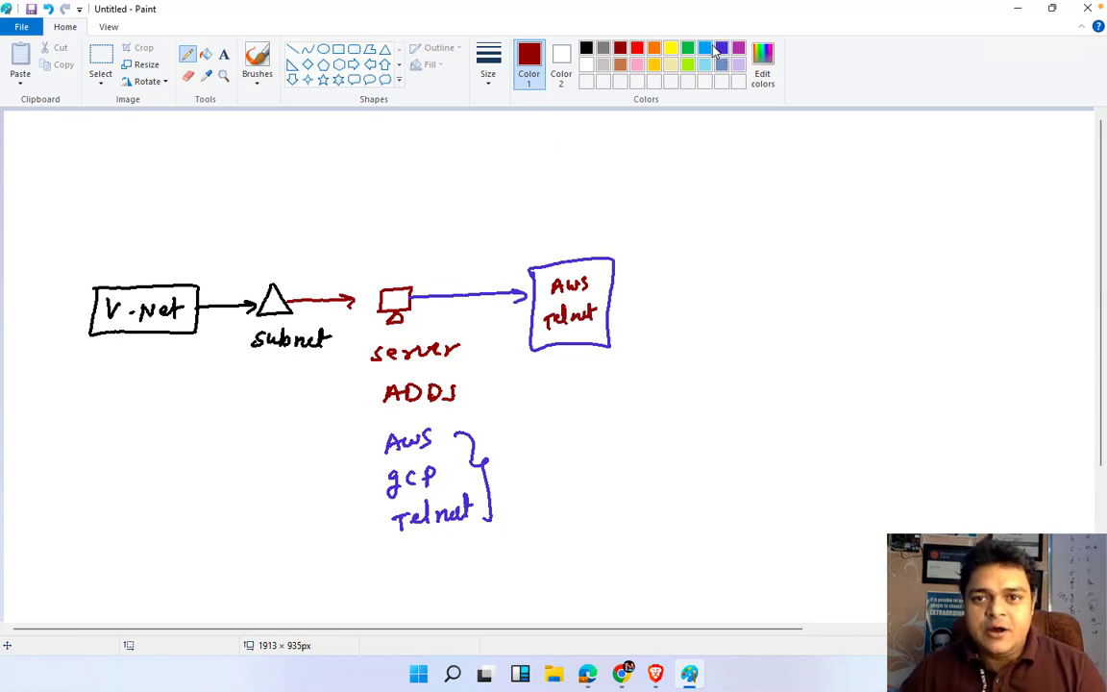
# In indigo, draw an arrow from the AWS Telnet box to a rectangle labelled AVD-Host
pyautogui.click(722, 47)
pyautogui.moveTo(614, 298); pyautogui.dragTo(717, 299)
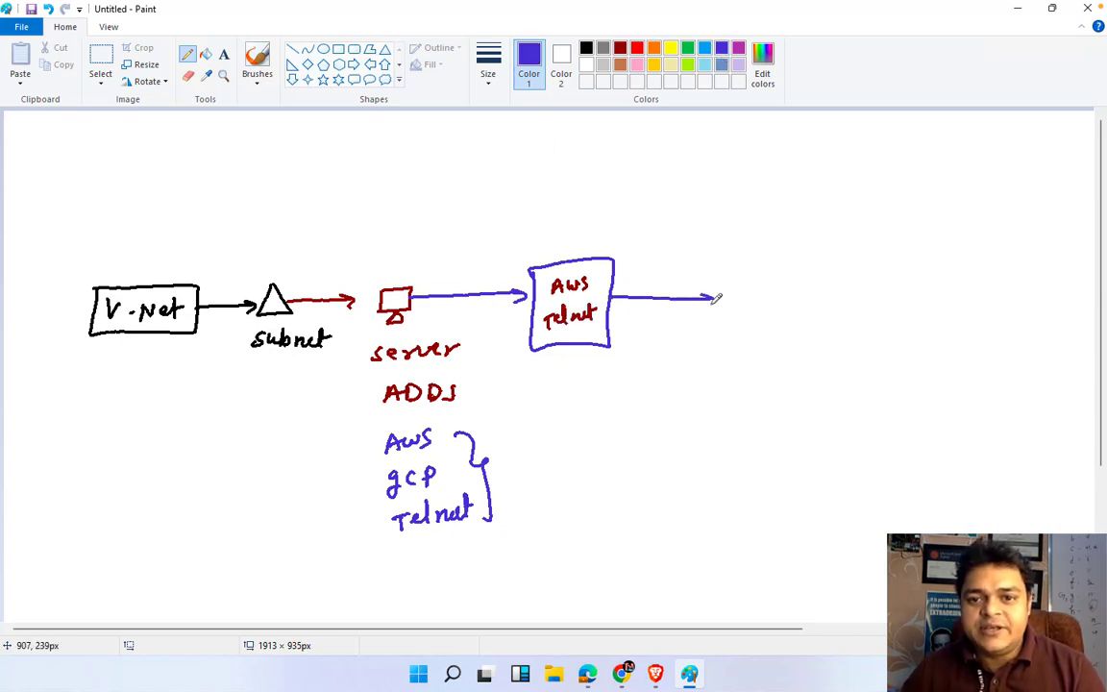
pyautogui.moveTo(730, 248)
pyautogui.mouseDown()
pyautogui.moveTo(734, 322)
pyautogui.moveTo(761, 246)
pyautogui.moveTo(750, 320)
pyautogui.moveTo(735, 325)
pyautogui.mouseUp()
pyautogui.moveTo(702, 230)
pyautogui.mouseDown()
pyautogui.moveTo(741, 206)
pyautogui.moveTo(750, 221)
pyautogui.mouseUp()
pyautogui.moveTo(750, 205)
pyautogui.mouseDown()
pyautogui.moveTo(751, 220)
pyautogui.moveTo(772, 212)
pyautogui.mouseUp()
pyautogui.moveTo(775, 204)
pyautogui.mouseDown()
pyautogui.moveTo(789, 215)
pyautogui.moveTo(810, 205)
pyautogui.mouseUp()
pyautogui.moveTo(822, 192); pyautogui.dragTo(821, 205)
pyautogui.moveTo(815, 197); pyautogui.dragTo(829, 194)
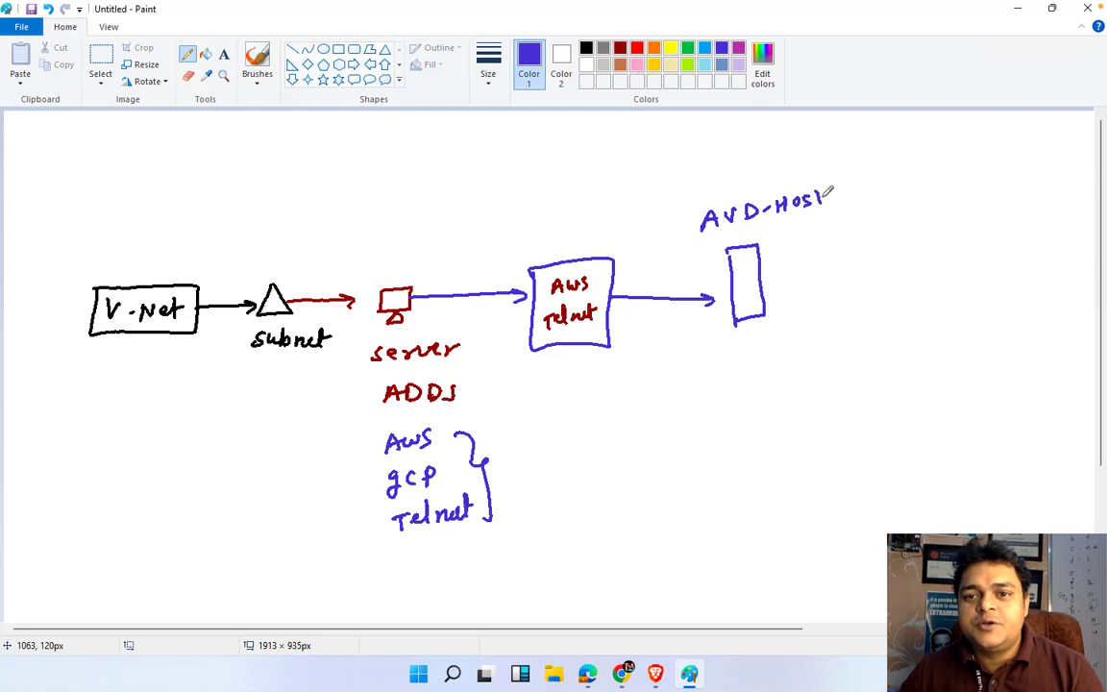
# Arrow onward to a VM monitor icon labelled VM with 'session' underlined
pyautogui.moveTo(769, 285)
pyautogui.mouseDown()
pyautogui.moveTo(823, 276)
pyautogui.moveTo(818, 300)
pyautogui.moveTo(851, 274)
pyautogui.moveTo(881, 282)
pyautogui.mouseUp()
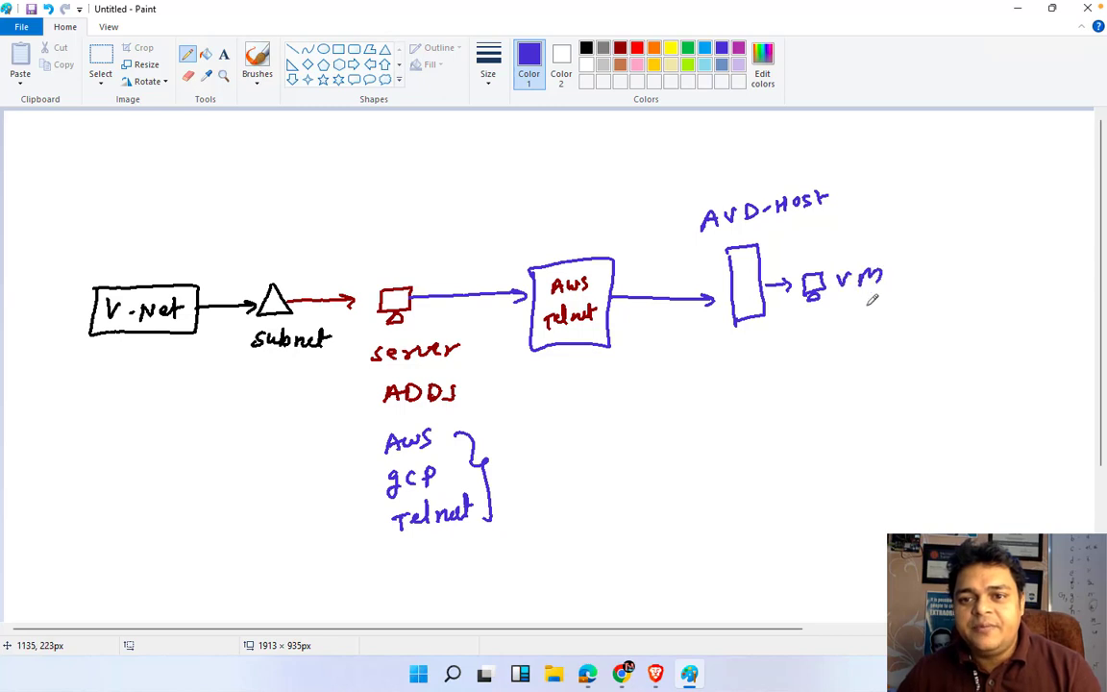
pyautogui.moveTo(843, 321)
pyautogui.mouseDown()
pyautogui.moveTo(834, 334)
pyautogui.moveTo(862, 333)
pyautogui.mouseUp()
pyautogui.moveTo(874, 327); pyautogui.dragTo(889, 334)
pyautogui.moveTo(891, 324)
pyautogui.mouseDown()
pyautogui.moveTo(892, 335)
pyautogui.moveTo(937, 327)
pyautogui.mouseUp()
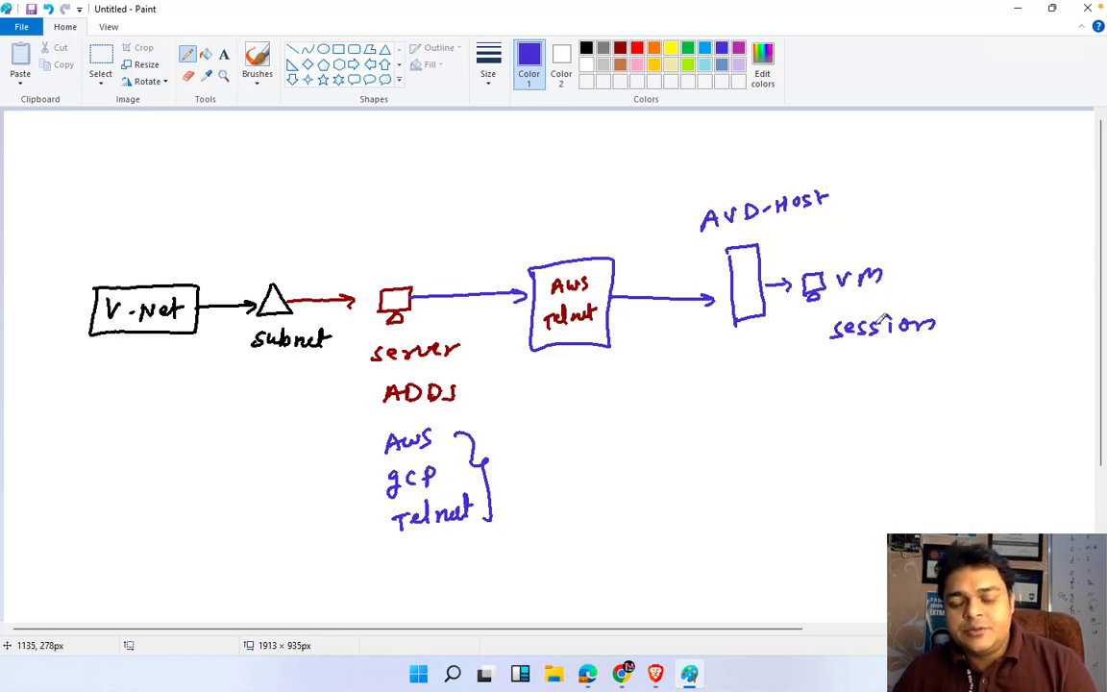
pyautogui.moveTo(864, 352); pyautogui.dragTo(894, 347)
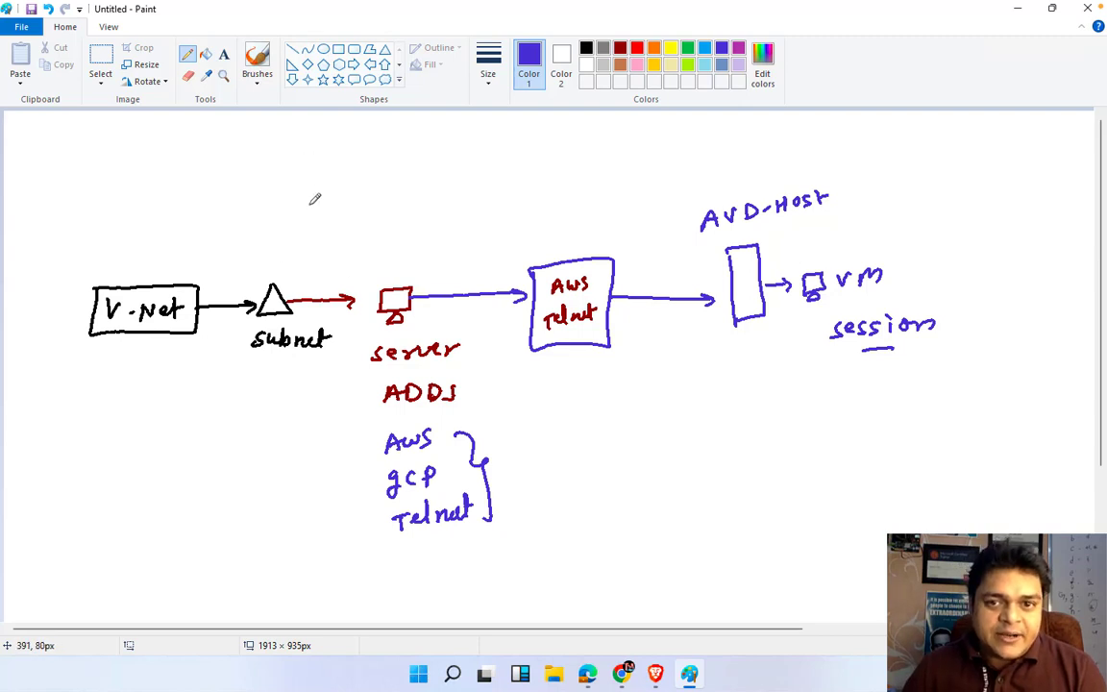
# Write '1 VM, 3 session' under the VM, underline session, and tick the server icon
pyautogui.moveTo(744, 402)
pyautogui.mouseDown()
pyautogui.moveTo(744, 415)
pyautogui.moveTo(804, 389)
pyautogui.moveTo(801, 397)
pyautogui.mouseUp()
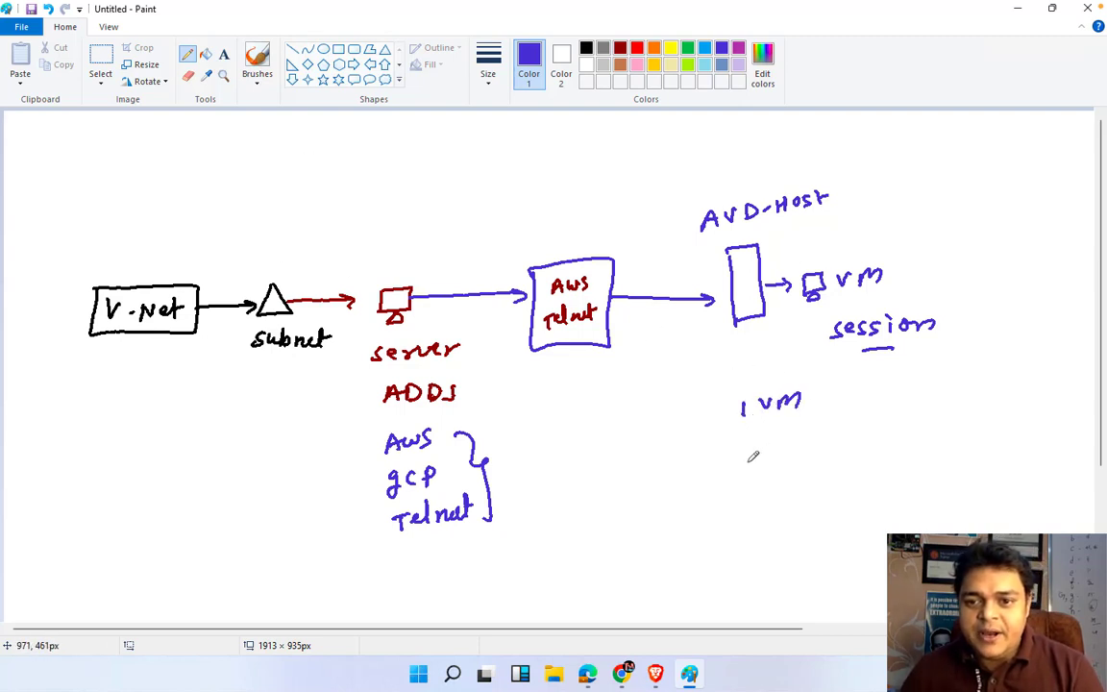
pyautogui.moveTo(737, 444)
pyautogui.mouseDown()
pyautogui.moveTo(750, 452)
pyautogui.moveTo(818, 430)
pyautogui.moveTo(827, 441)
pyautogui.mouseUp()
pyautogui.moveTo(834, 444); pyautogui.dragTo(850, 437)
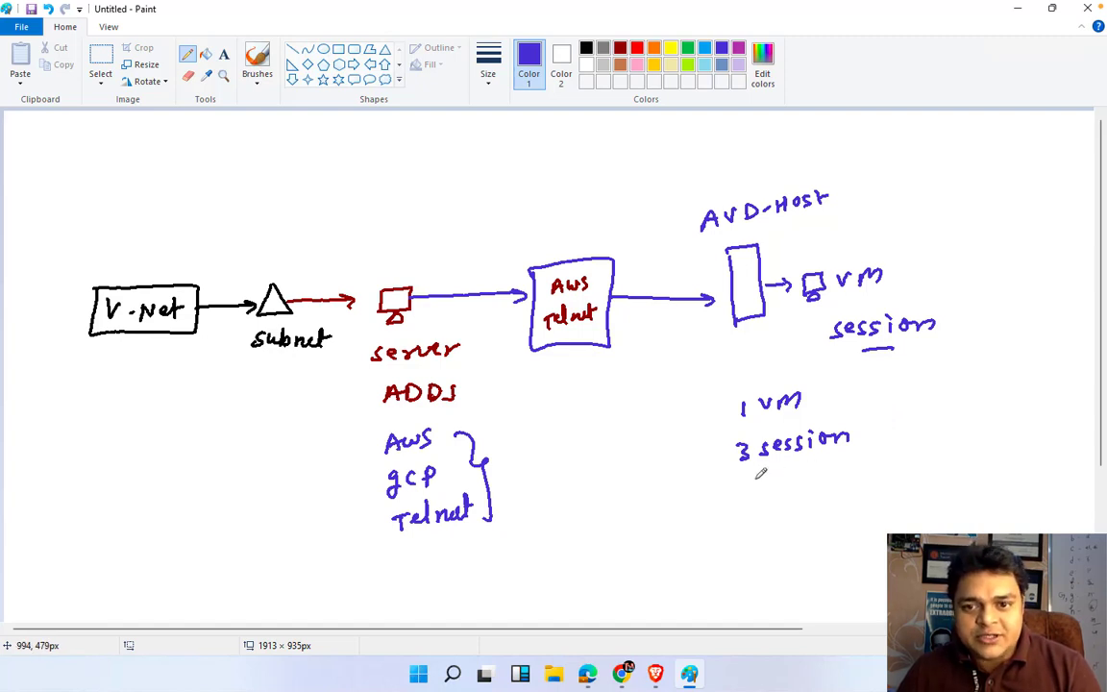
pyautogui.moveTo(758, 469); pyautogui.dragTo(801, 463)
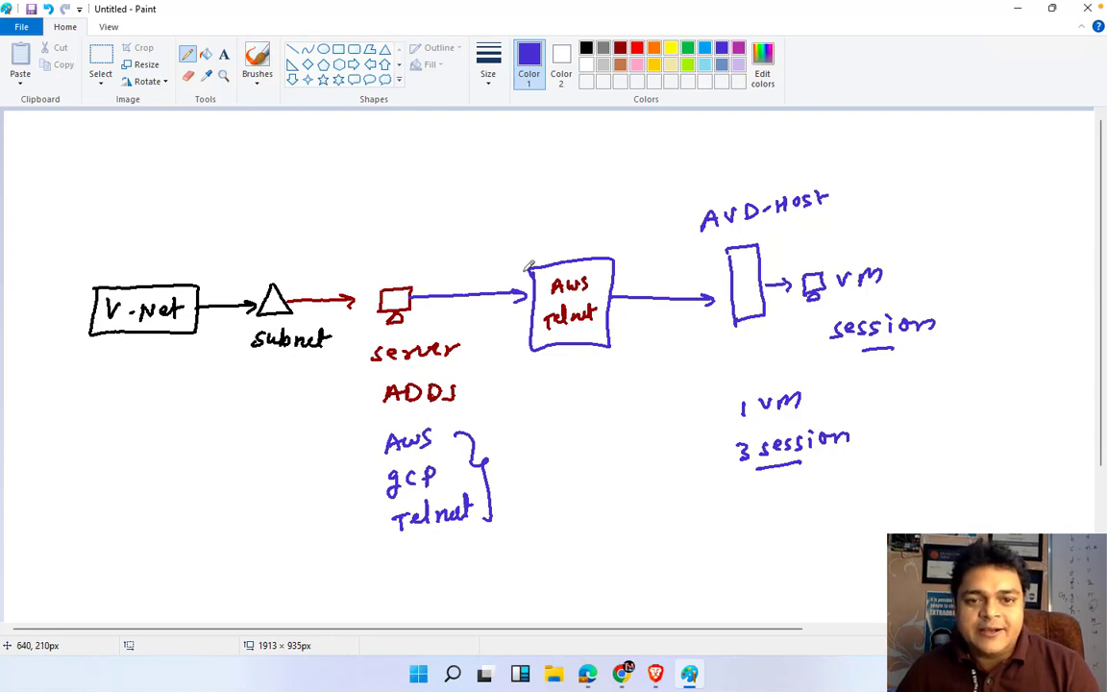
pyautogui.moveTo(409, 265); pyautogui.dragTo(432, 256)
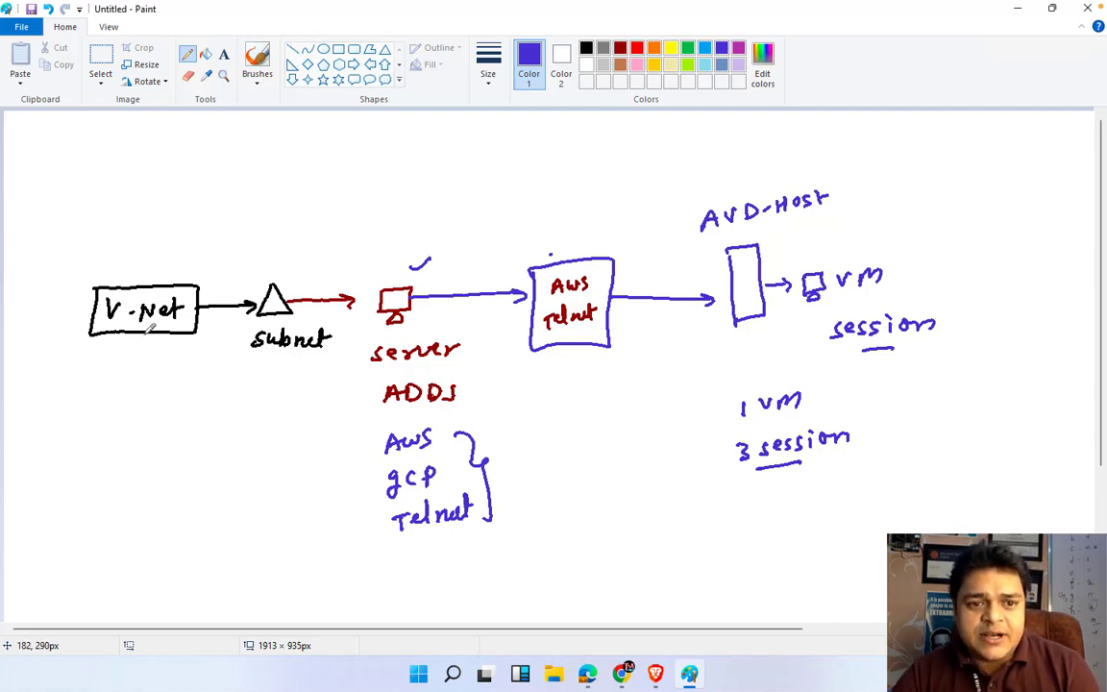
# In the Azure portal, open the AVD-V-net virtual network from the virtual networks list
pyautogui.click(625, 675)
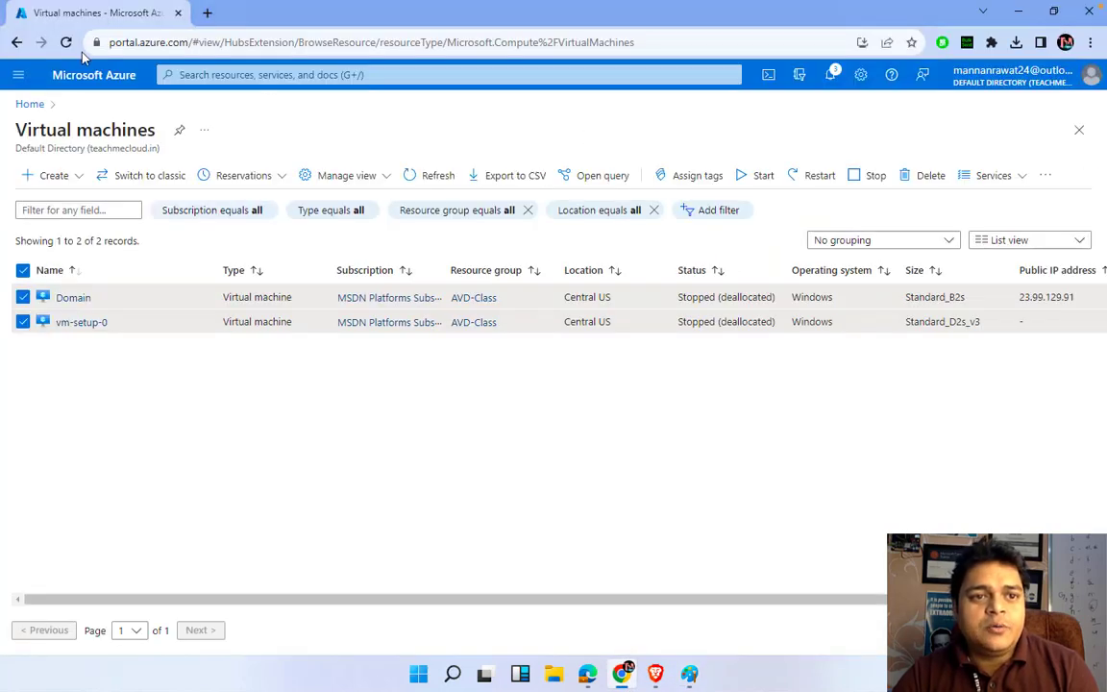
pyautogui.click(88, 74)
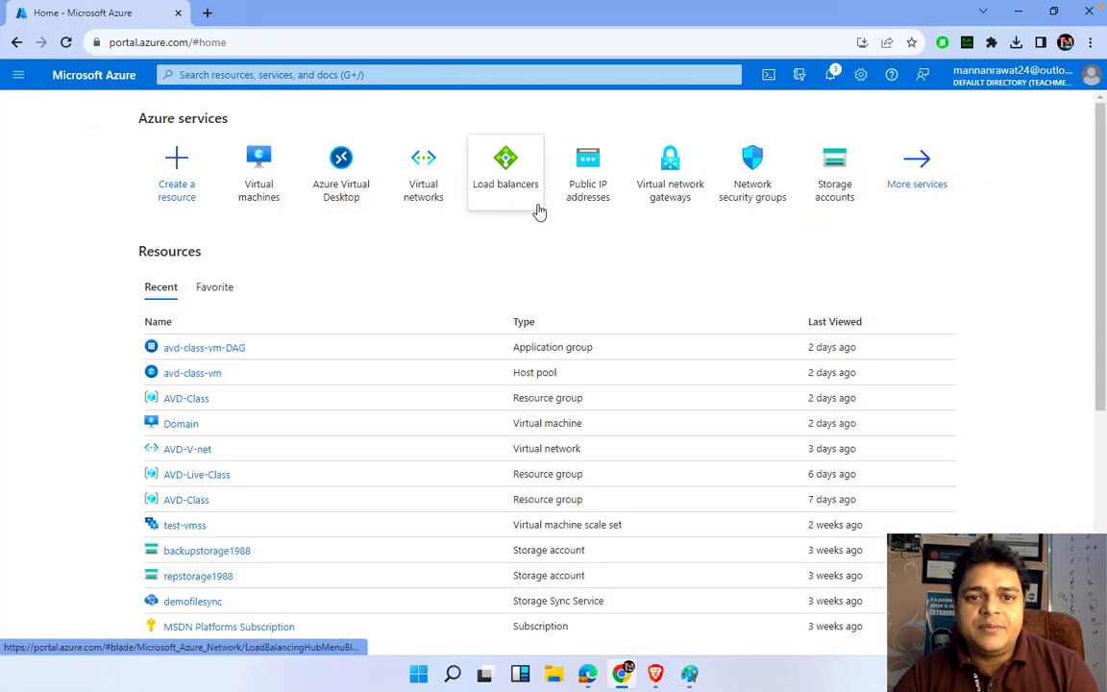
pyautogui.click(430, 196)
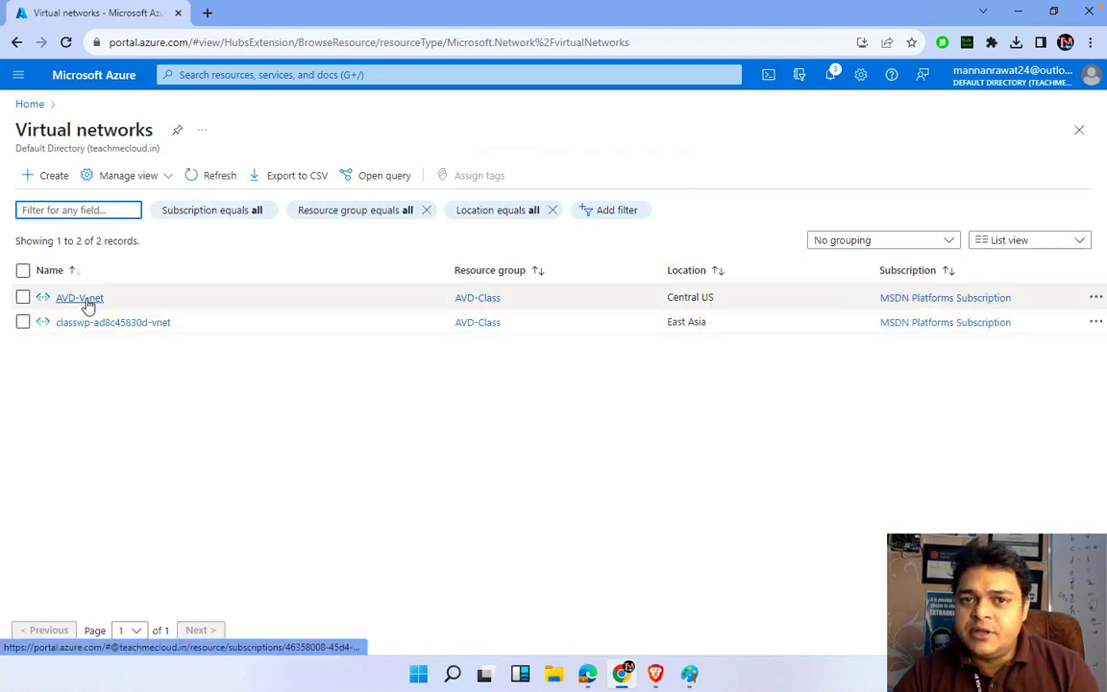
pyautogui.click(85, 305)
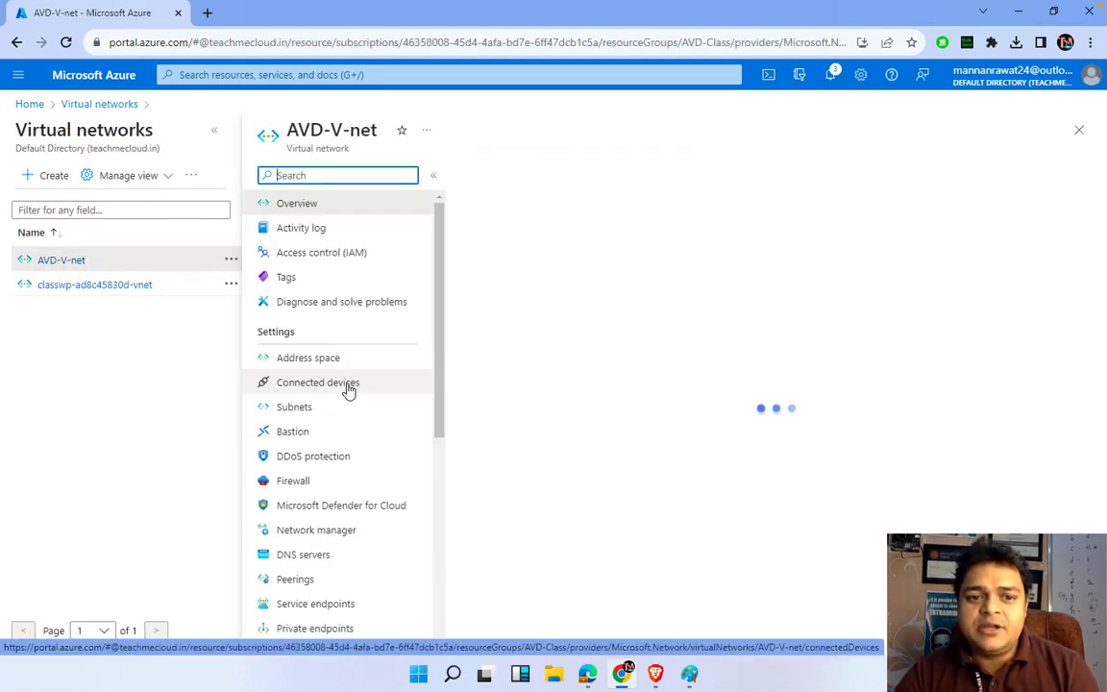
# Check AVD-Subnet and its connected NICs domain565 and vm-setup-0-nic, then open portal home in a new tab
pyautogui.click(312, 409)
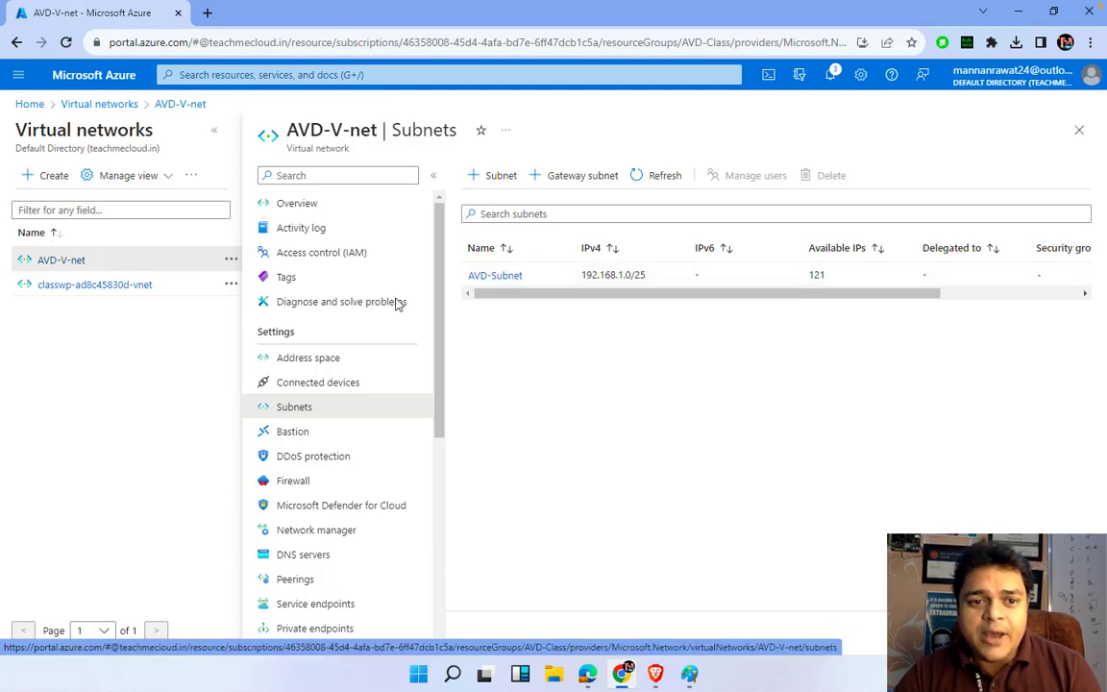
pyautogui.click(318, 390)
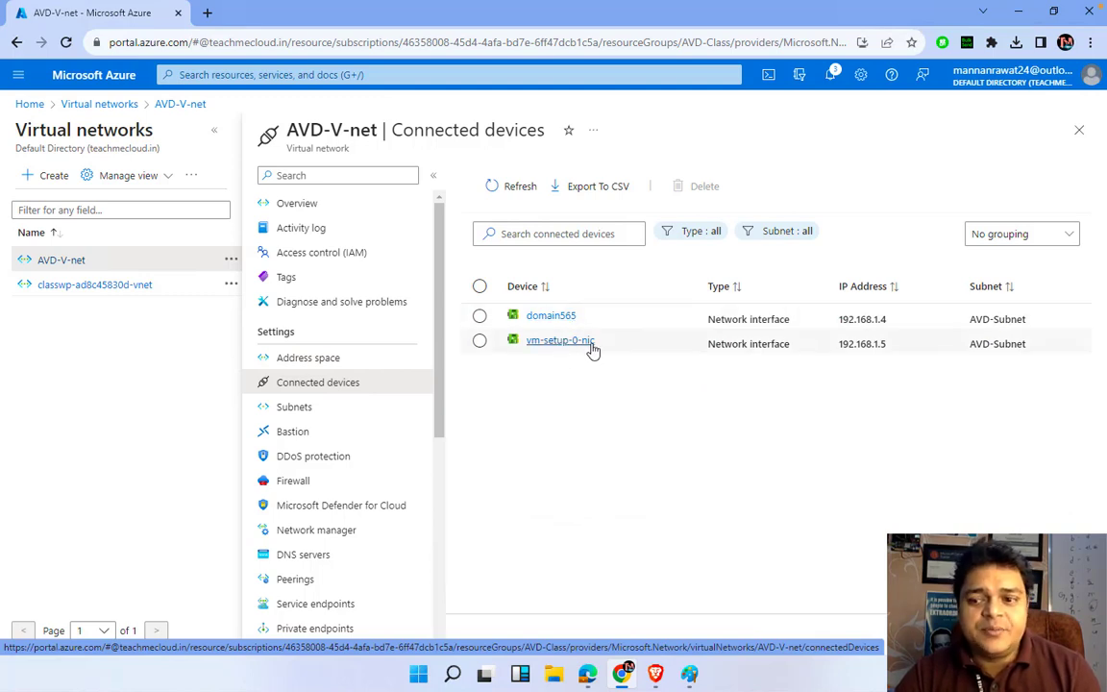
pyautogui.rightClick(89, 82)
pyautogui.click(135, 86)
# In the new tab, sign in and open the running Domain VM overview with public IP 23.99.129.91
pyautogui.click(245, 14)
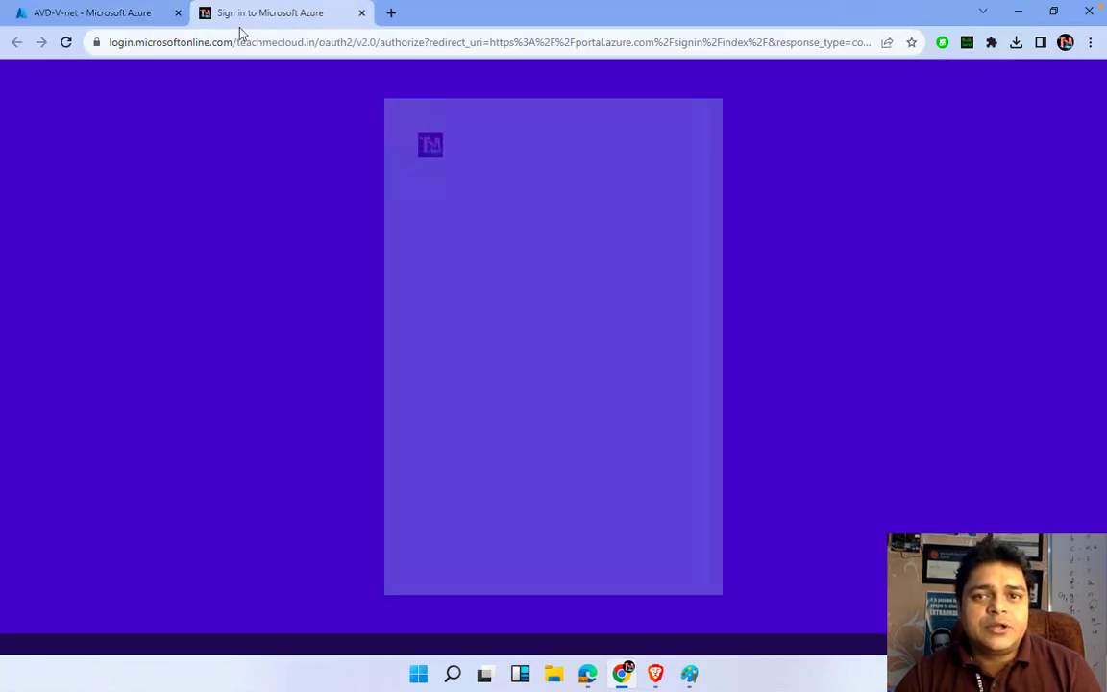
pyautogui.click(519, 260)
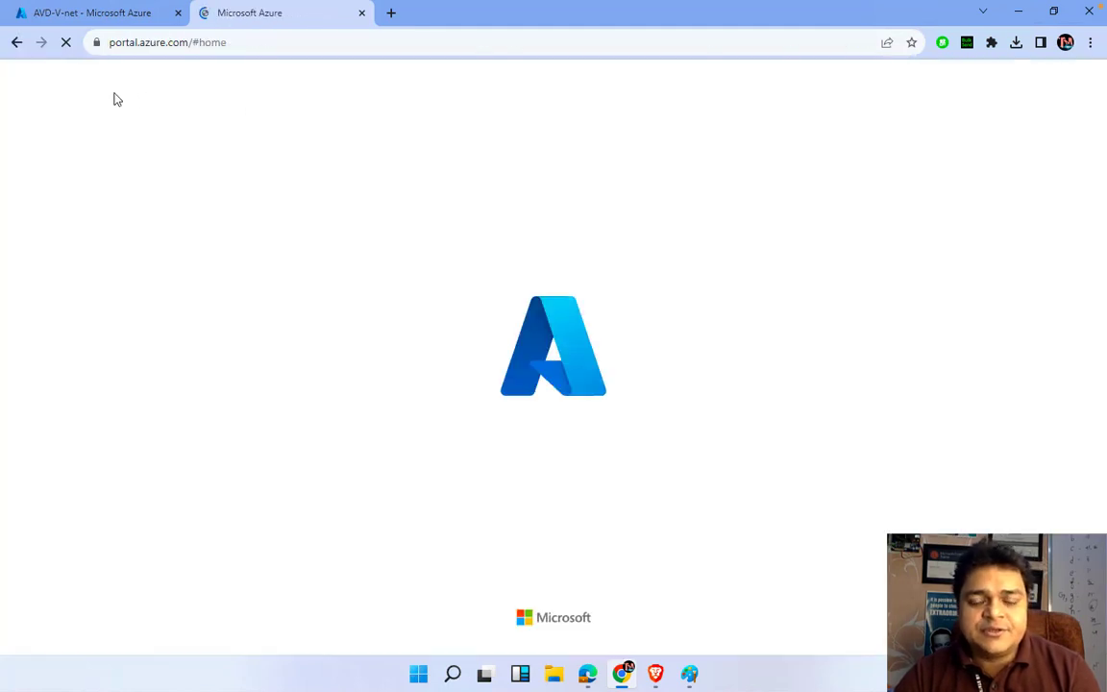
pyautogui.click(322, 210)
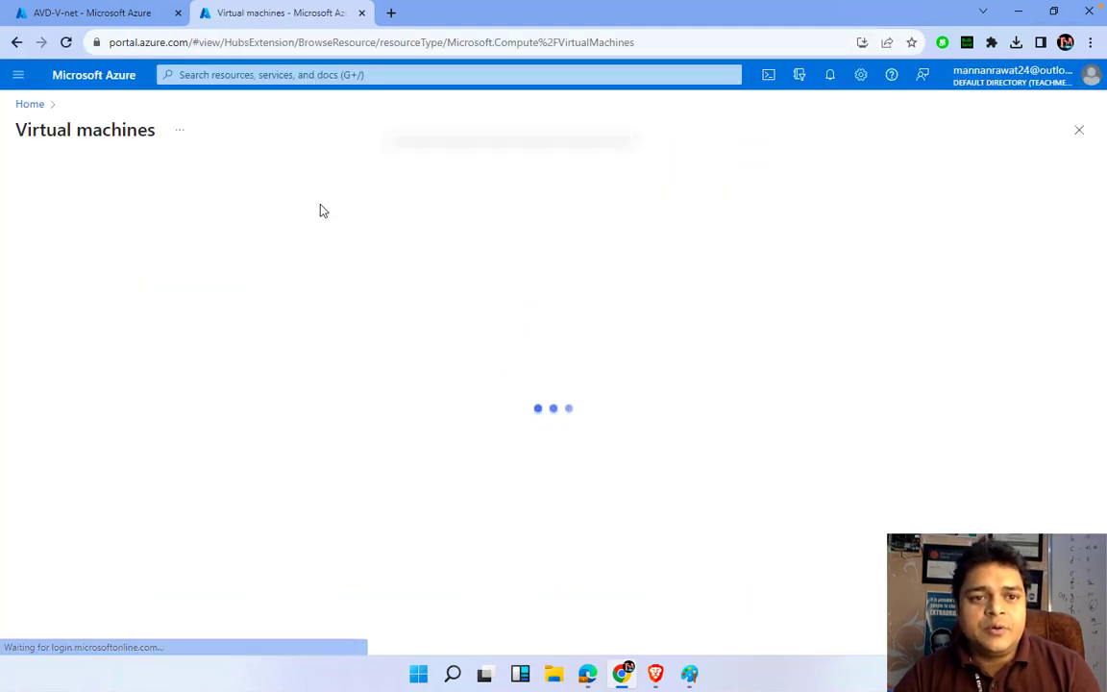
pyautogui.click(73, 298)
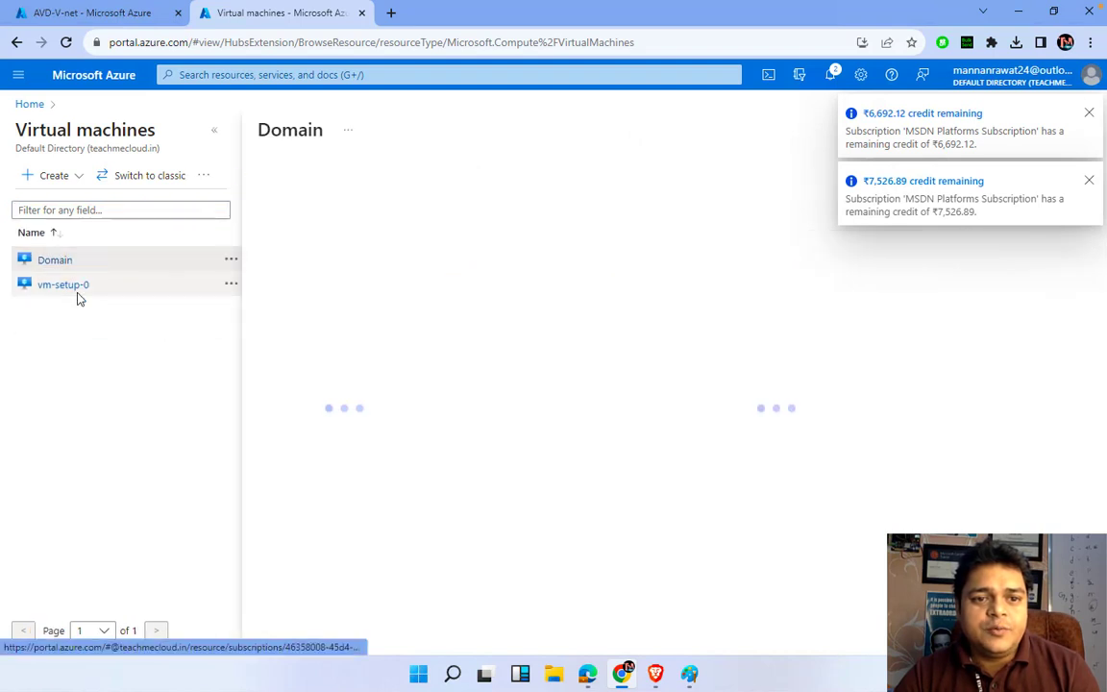
pyautogui.click(1091, 181)
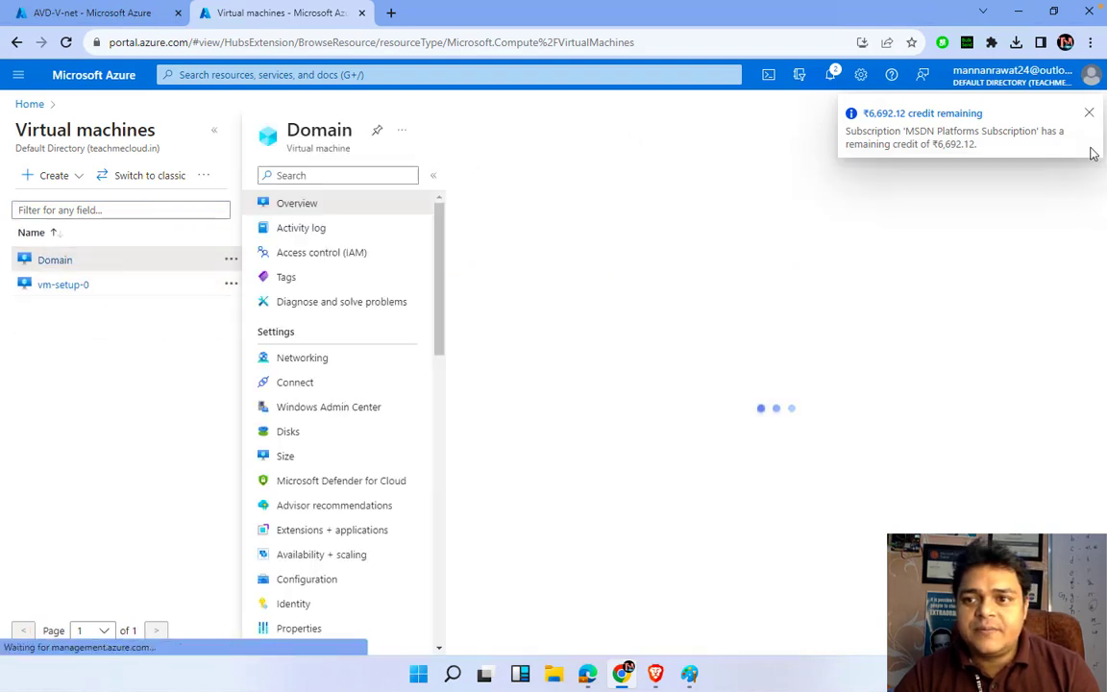
pyautogui.click(1090, 115)
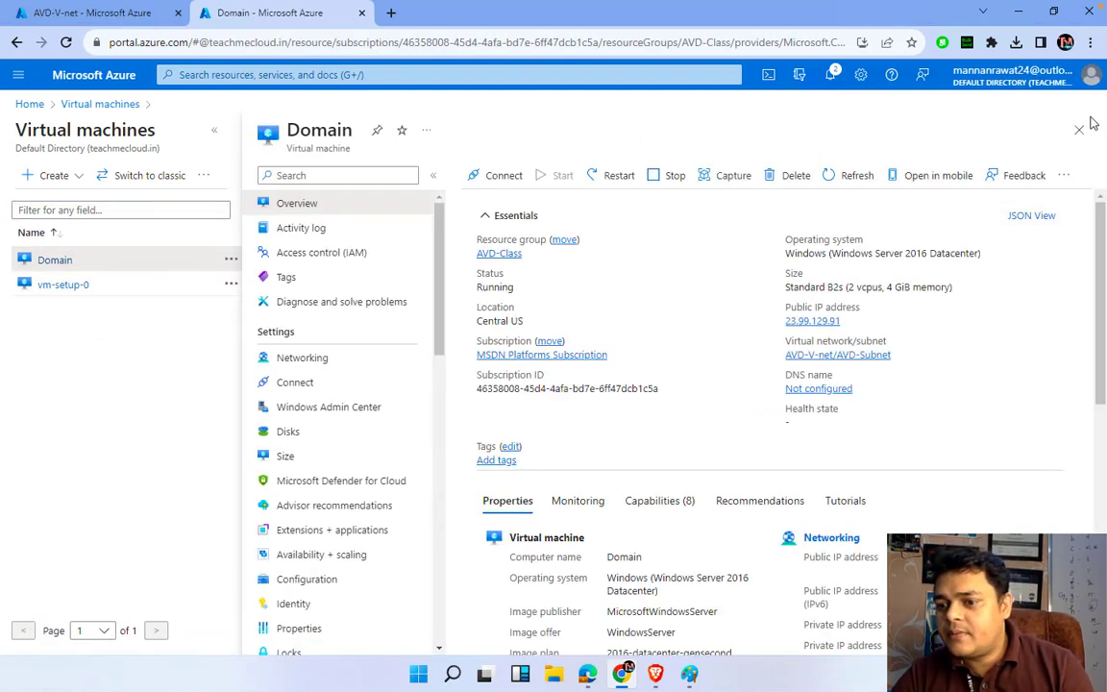
# Copy the Domain VM's public IP and launch Remote Desktop Connection with mstsc
pyautogui.click(851, 324)
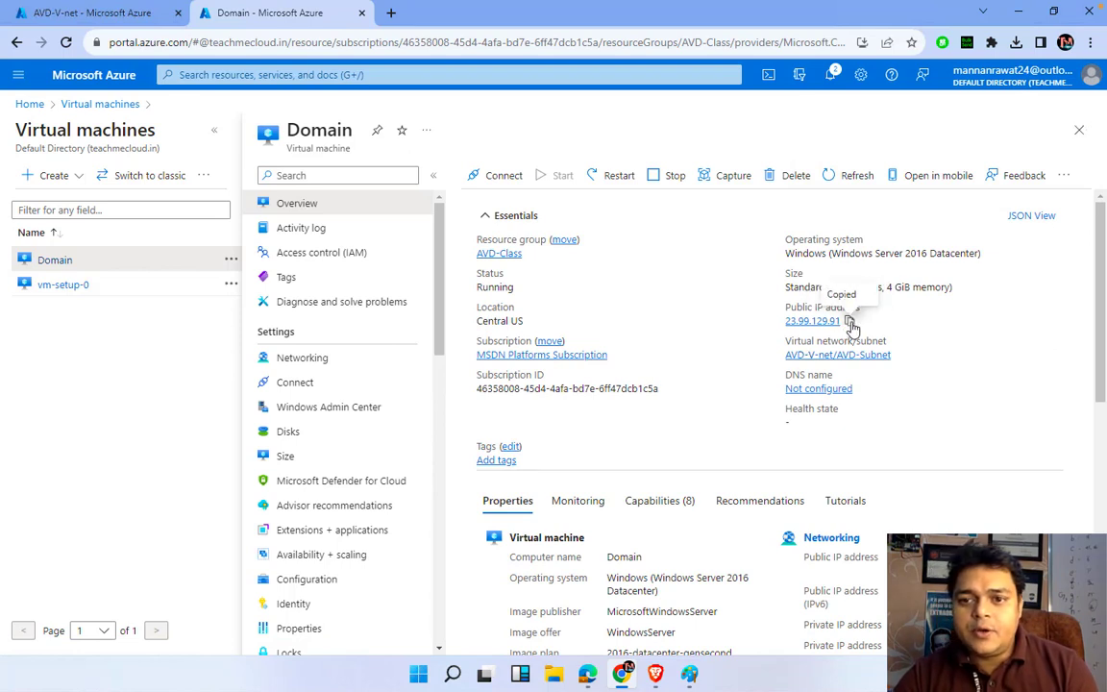
pyautogui.press('super+space')
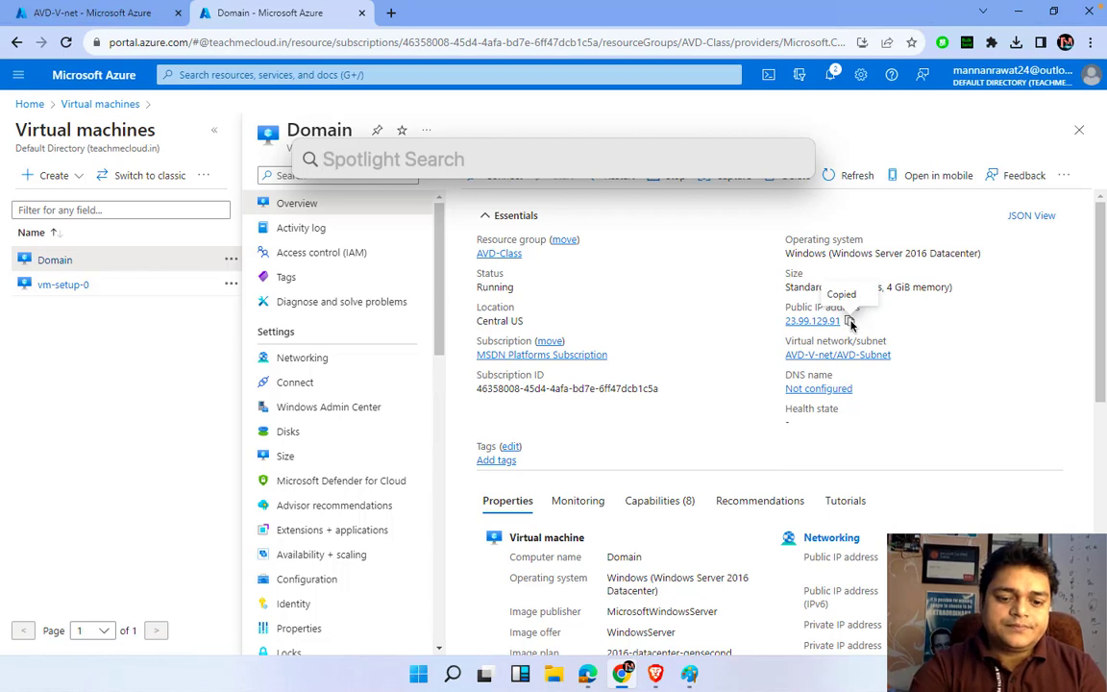
pyautogui.press('super')
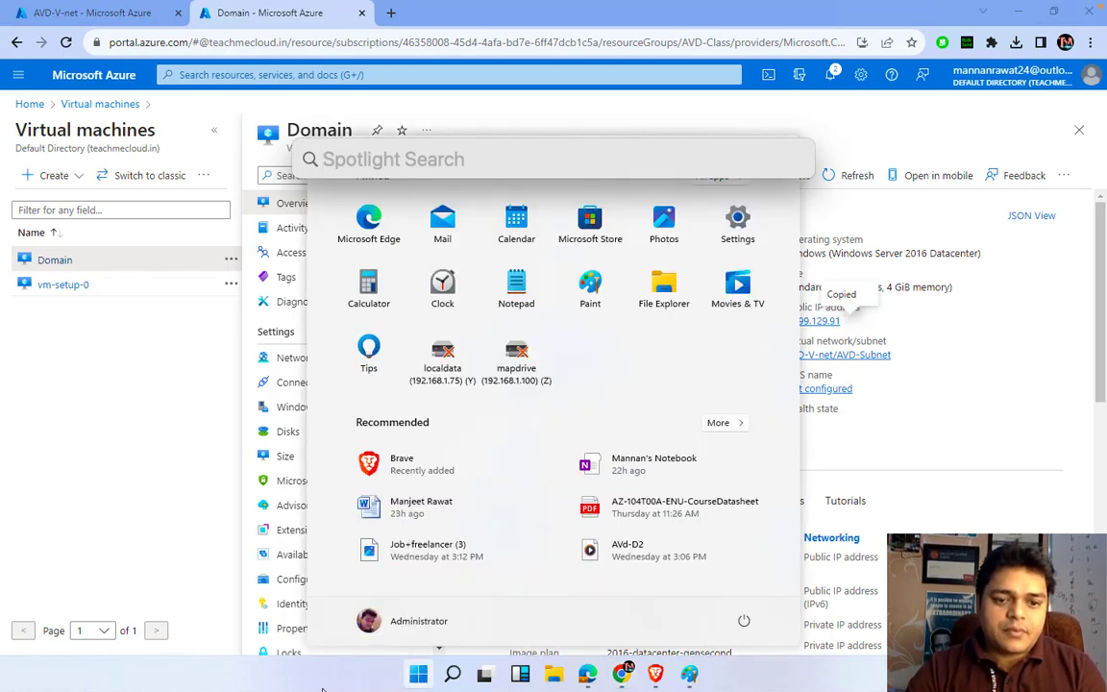
pyautogui.press('Escape')
pyautogui.rightClick(418, 678)
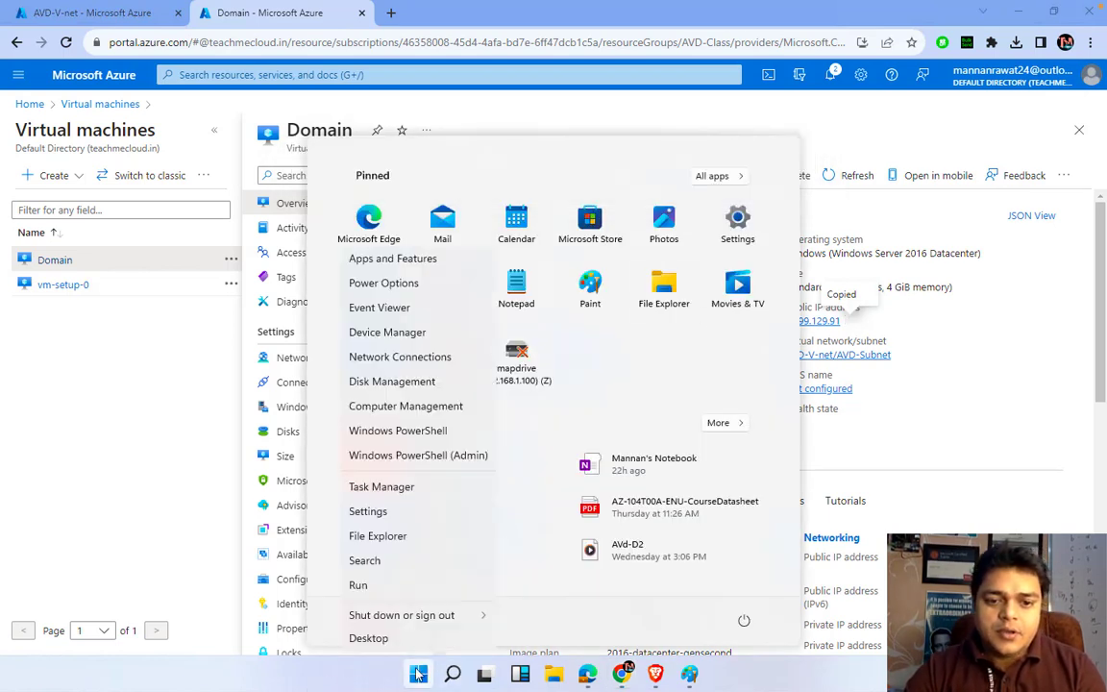
pyautogui.click(418, 589)
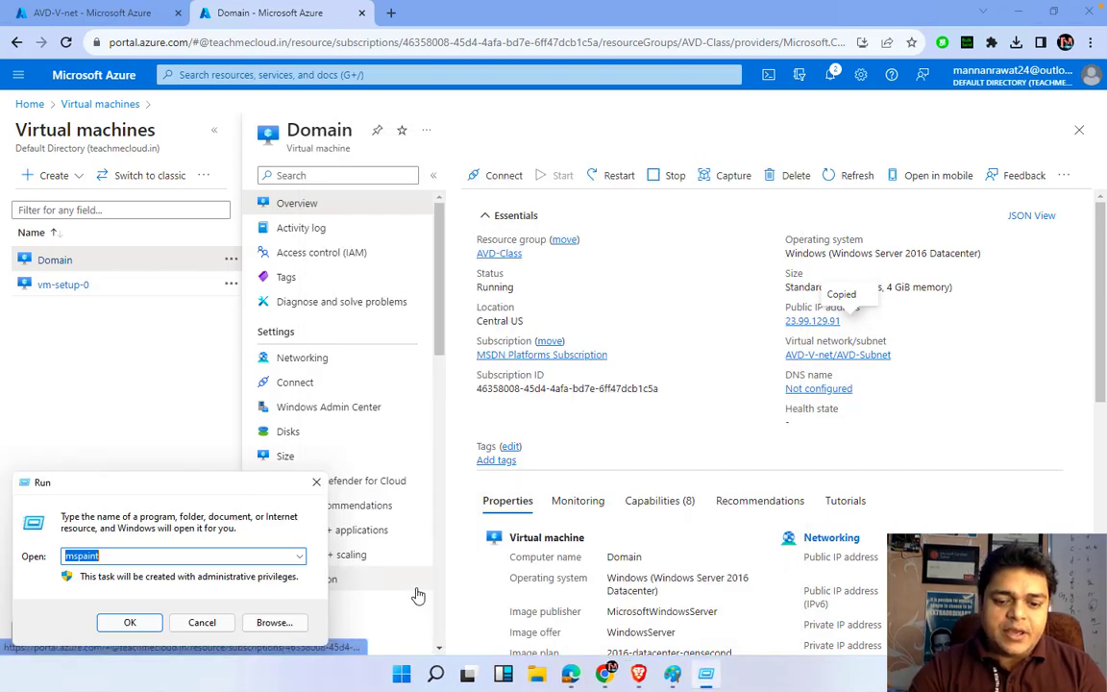
pyautogui.write('mst')
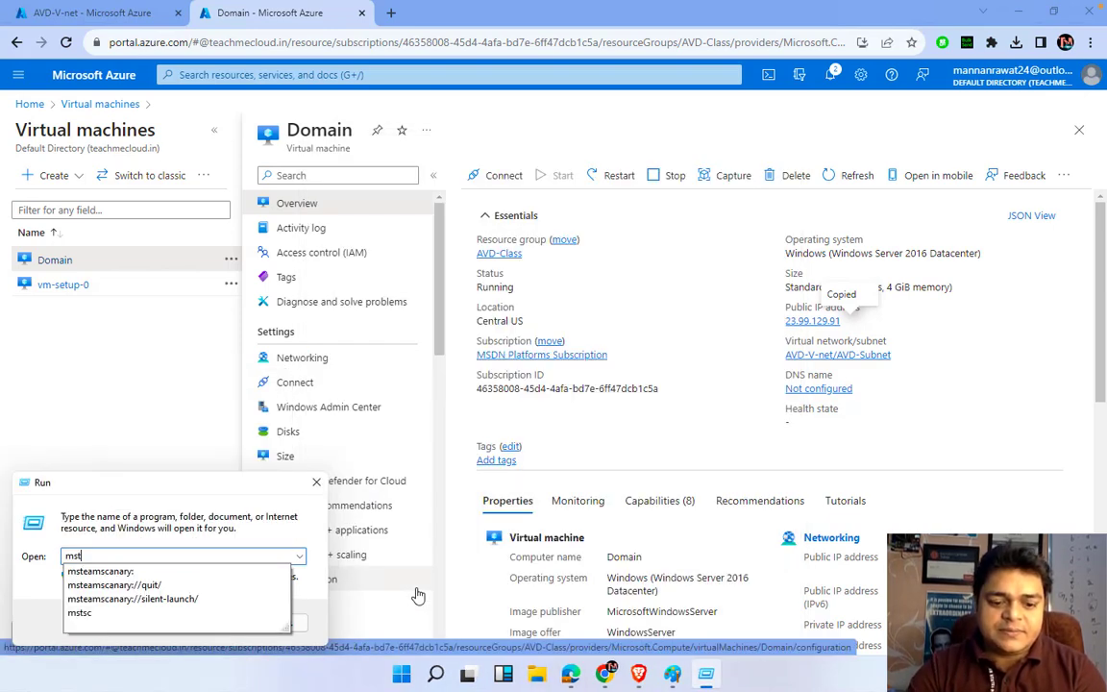
pyautogui.write('sc')
pyautogui.press('Return')
# Connect to 23.99.129.91, enter the account password, and accept the Domain.cloudsupport.co.in certificate warning
pyautogui.hotkey('ctrl', 'v')
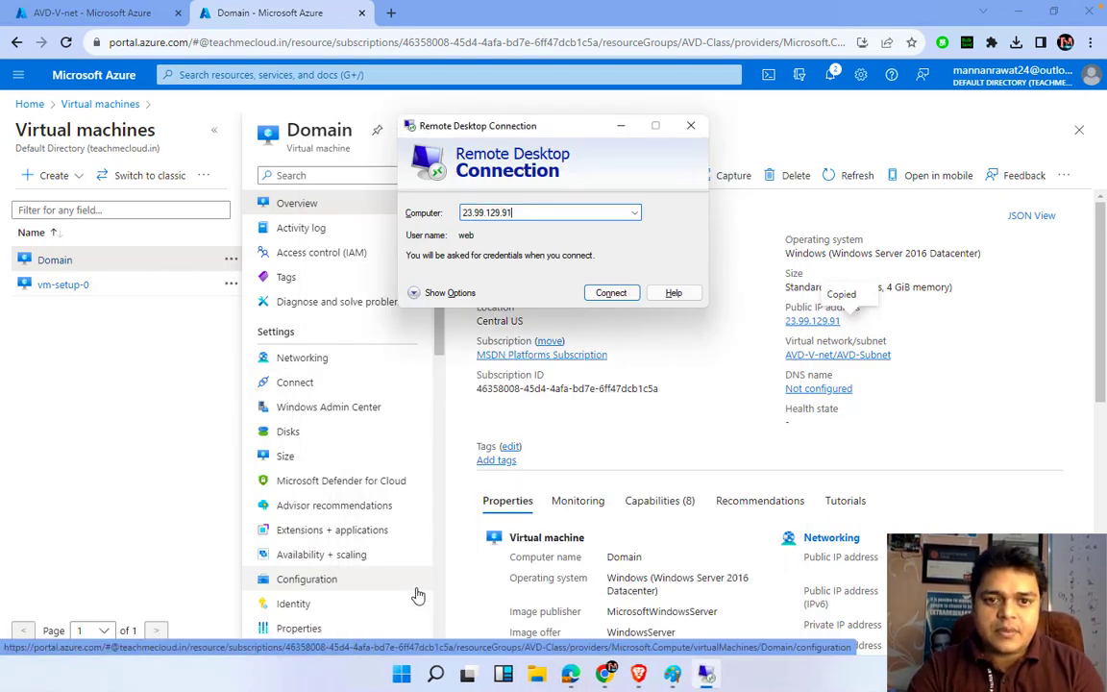
pyautogui.press('Return')
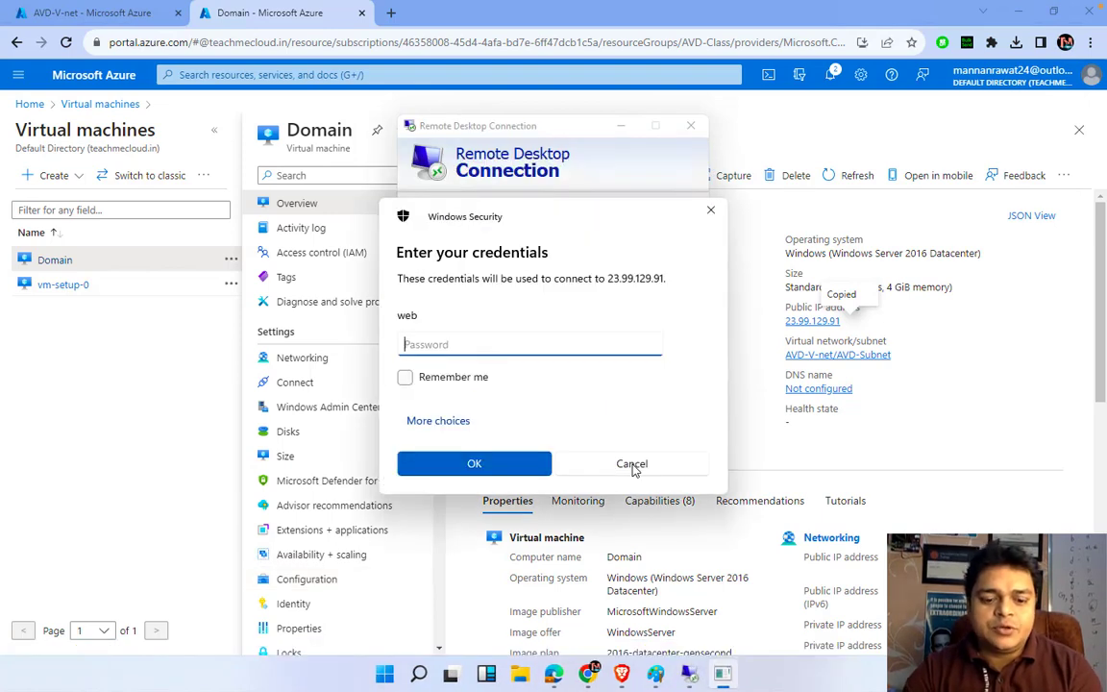
pyautogui.write('••••••')
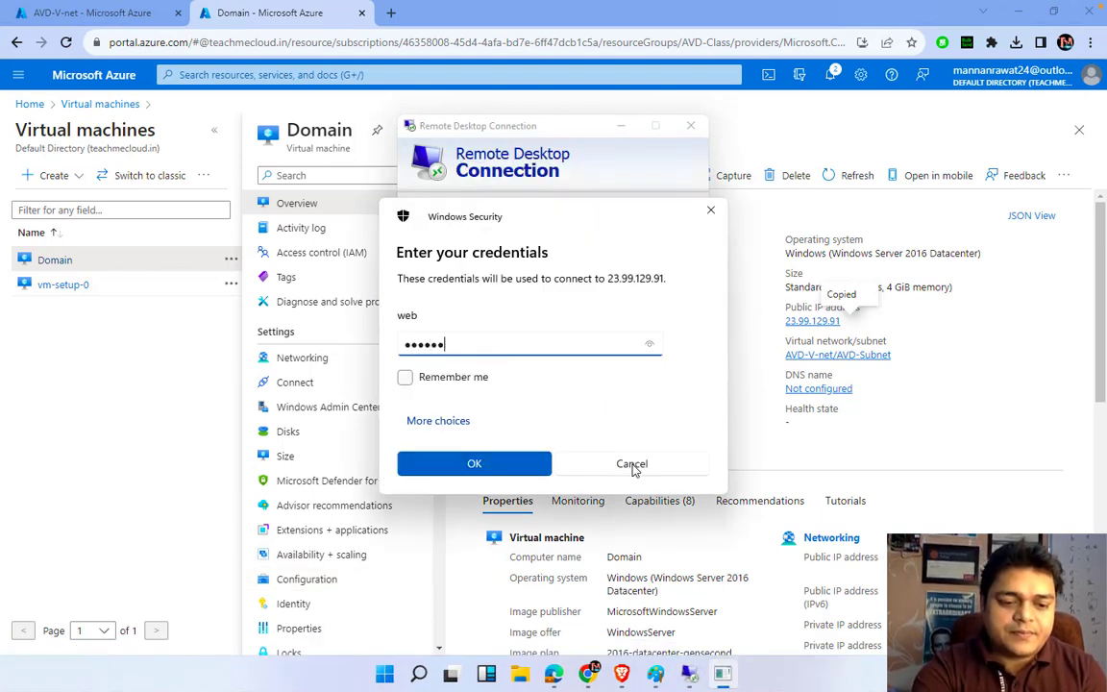
pyautogui.click(632, 465)
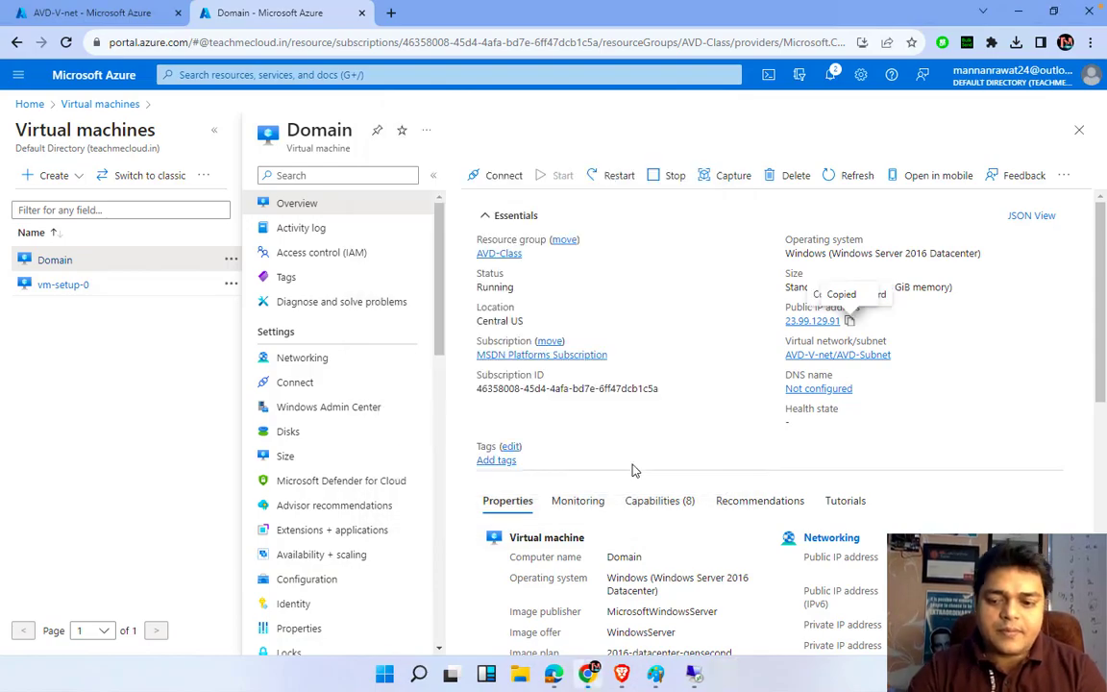
pyautogui.click(704, 671)
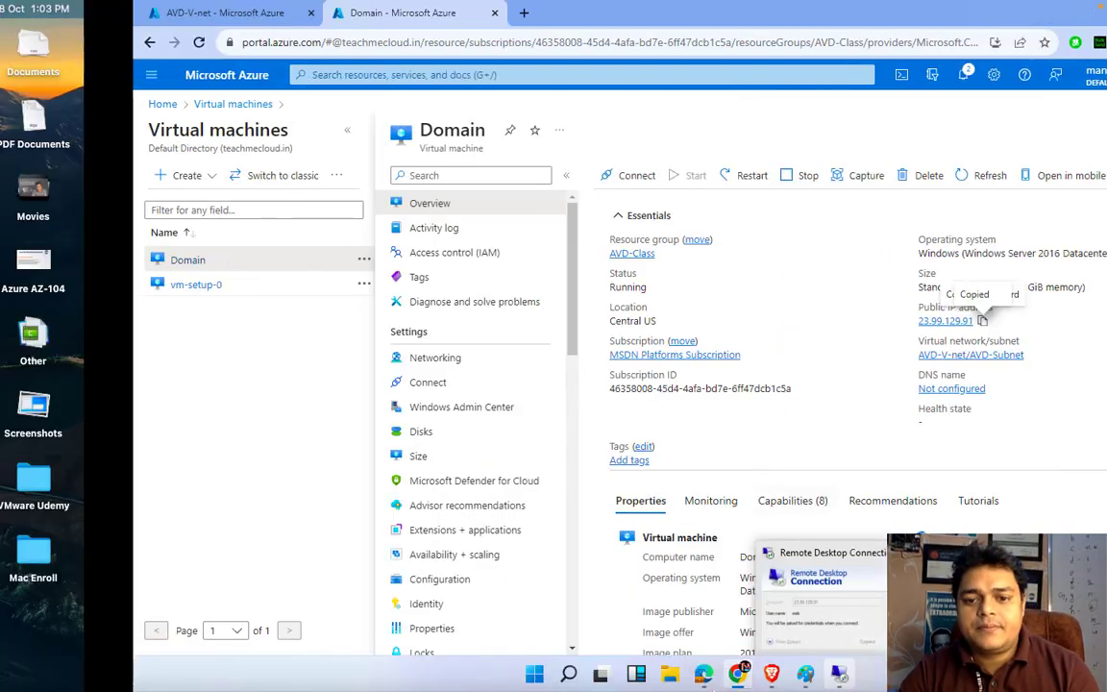
pyautogui.click(277, 73)
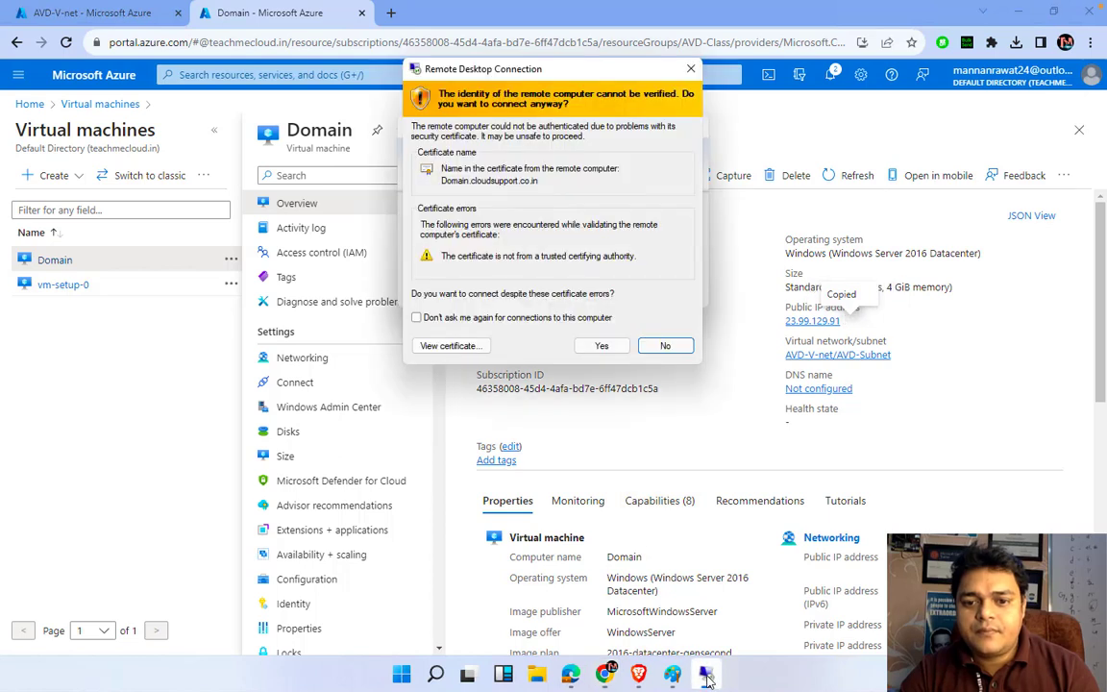
pyautogui.click(601, 346)
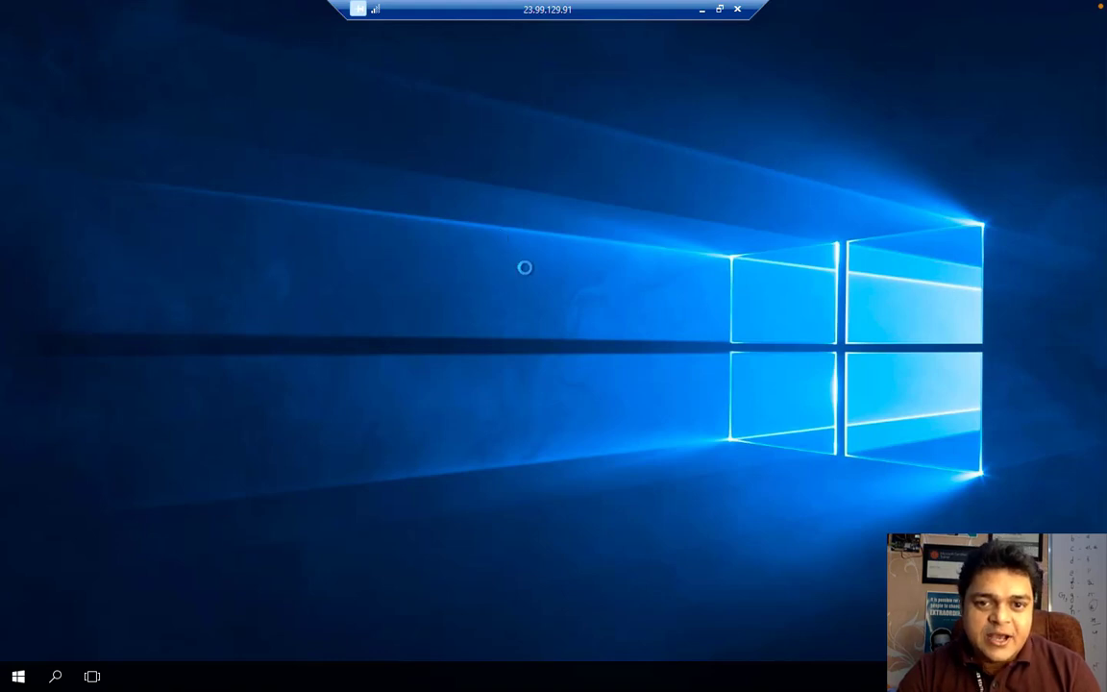
# Refresh the remote desktop and launch Active Directory Users and Computers from Server Manager's Tools
pyautogui.rightClick(427, 196)
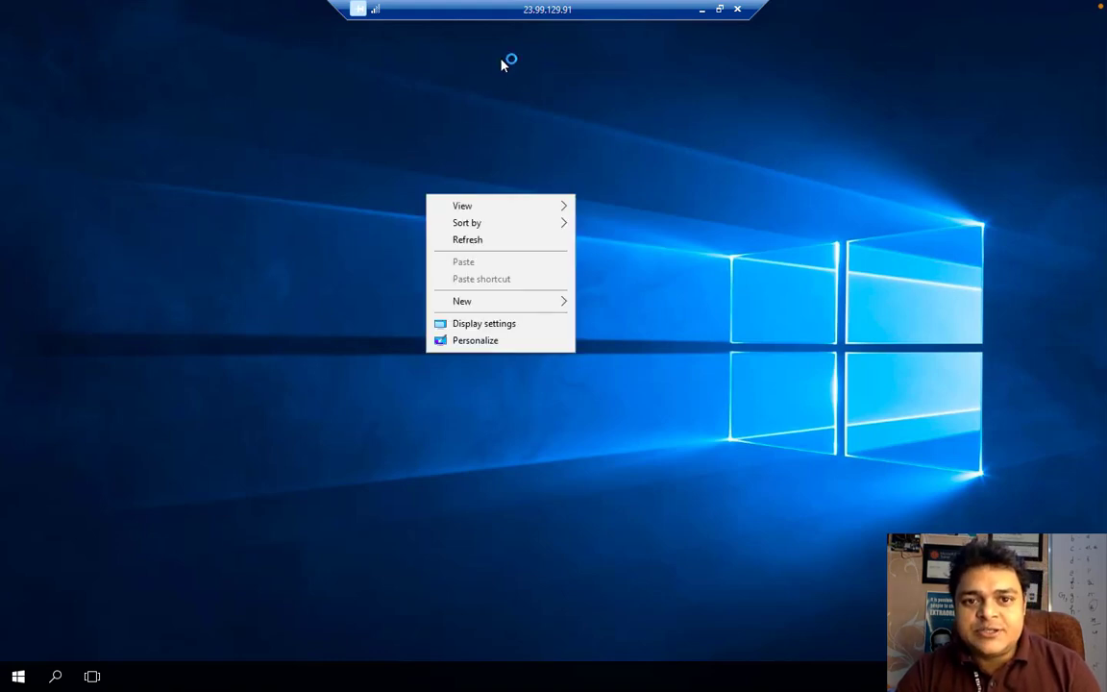
pyautogui.click(474, 242)
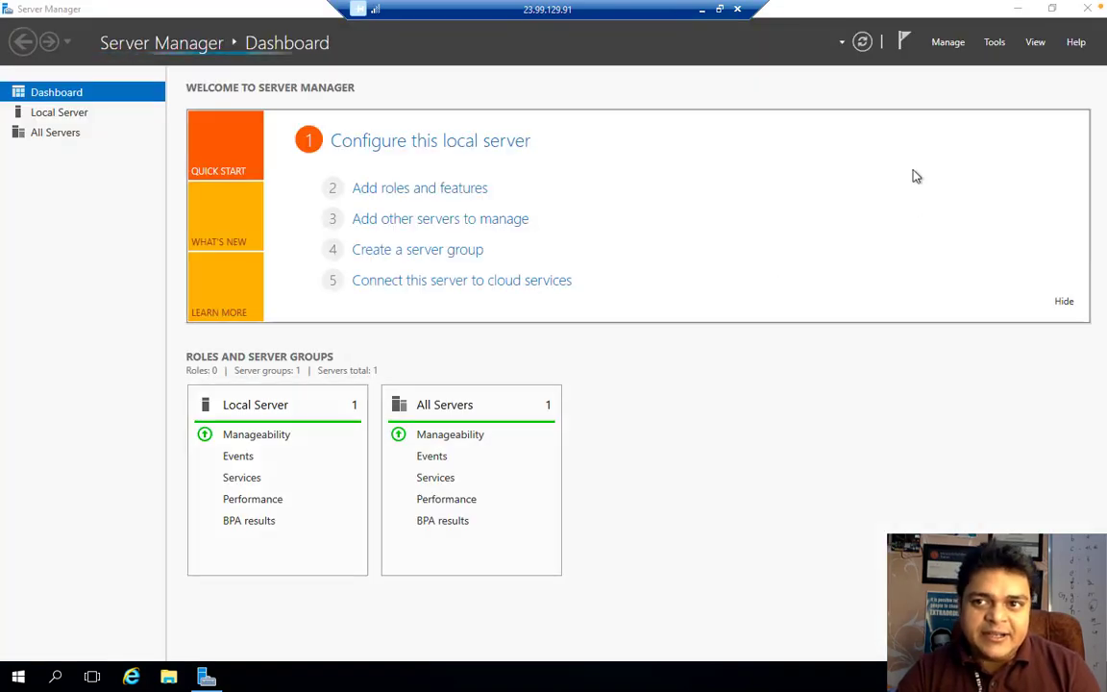
pyautogui.click(998, 43)
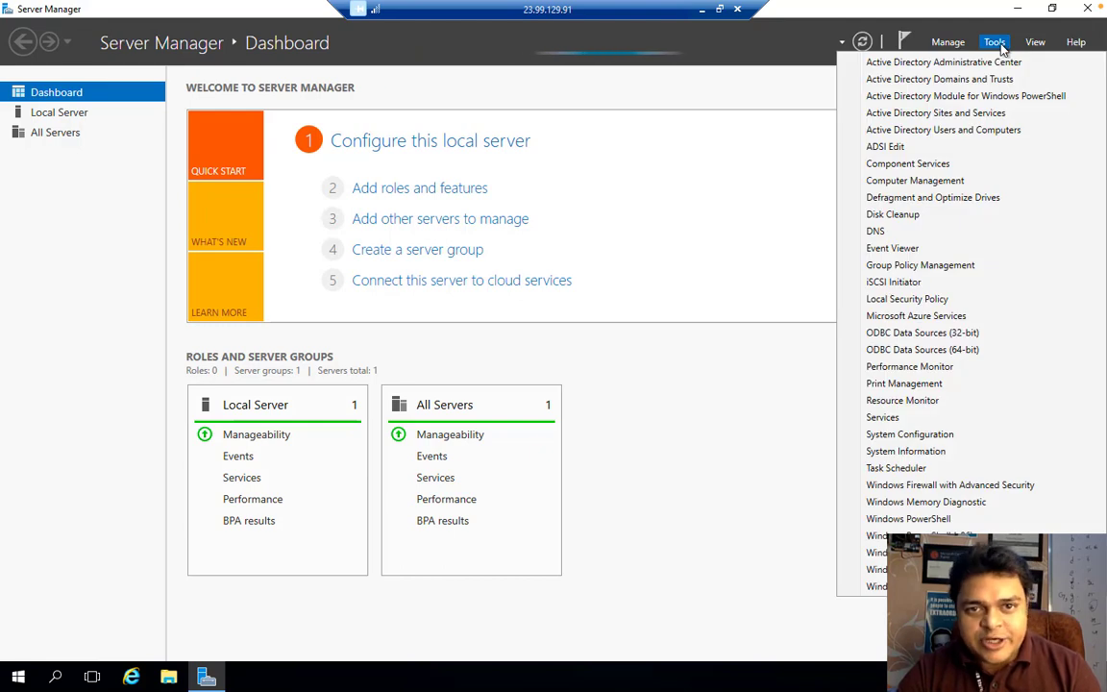
pyautogui.click(930, 132)
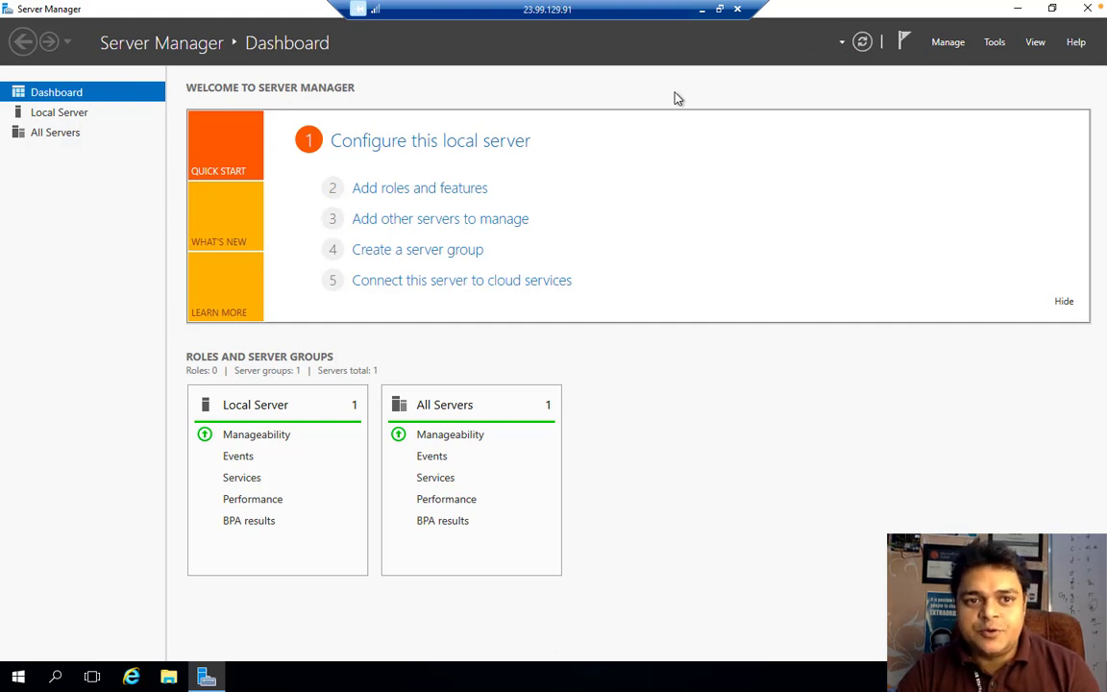
pyautogui.click(996, 44)
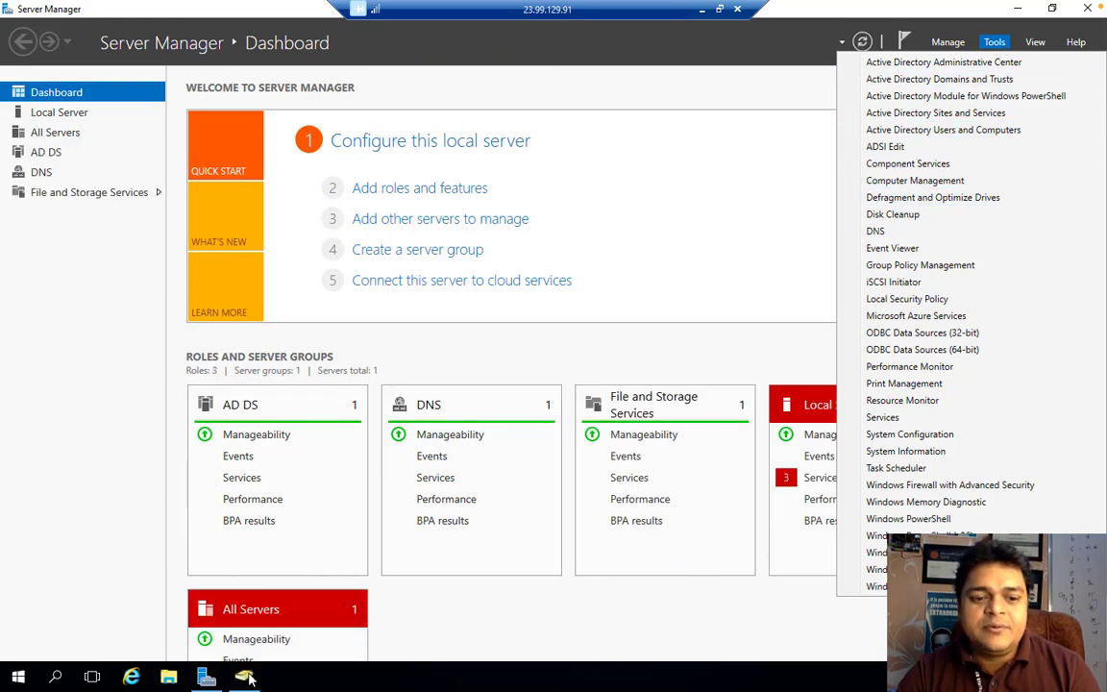
# Bring Active Directory Users and Computers forward, then minimize the remote session to the Azure portal
pyautogui.click(245, 678)
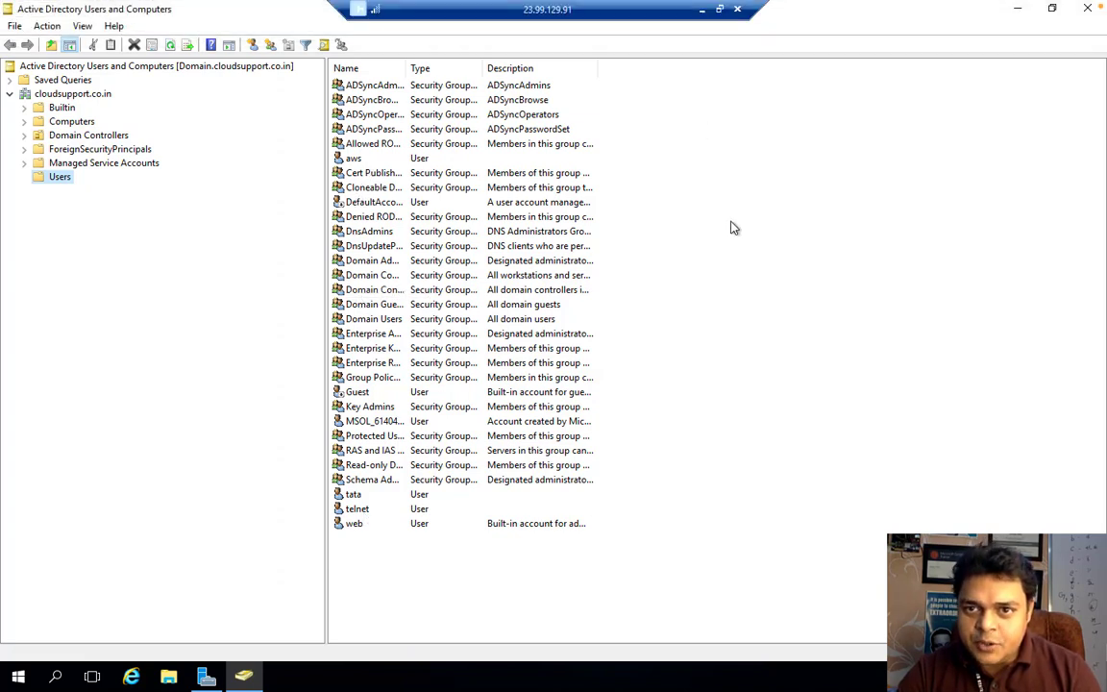
pyautogui.click(703, 11)
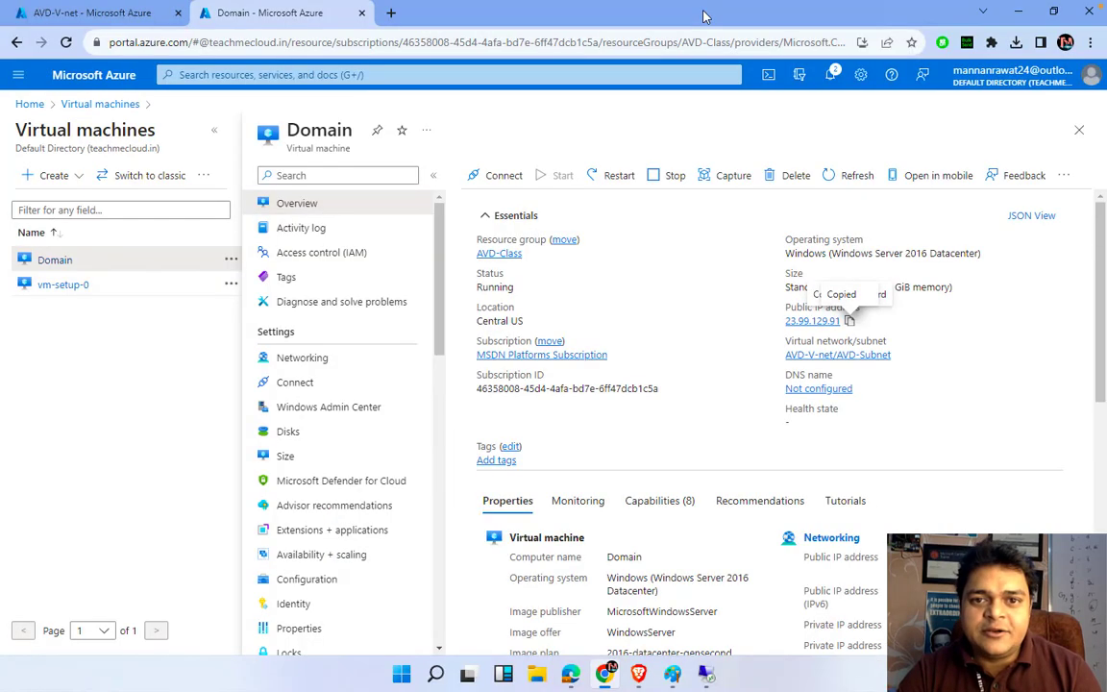
# Go from the Azure portal home page to the Azure Virtual Desktop service
pyautogui.click(81, 72)
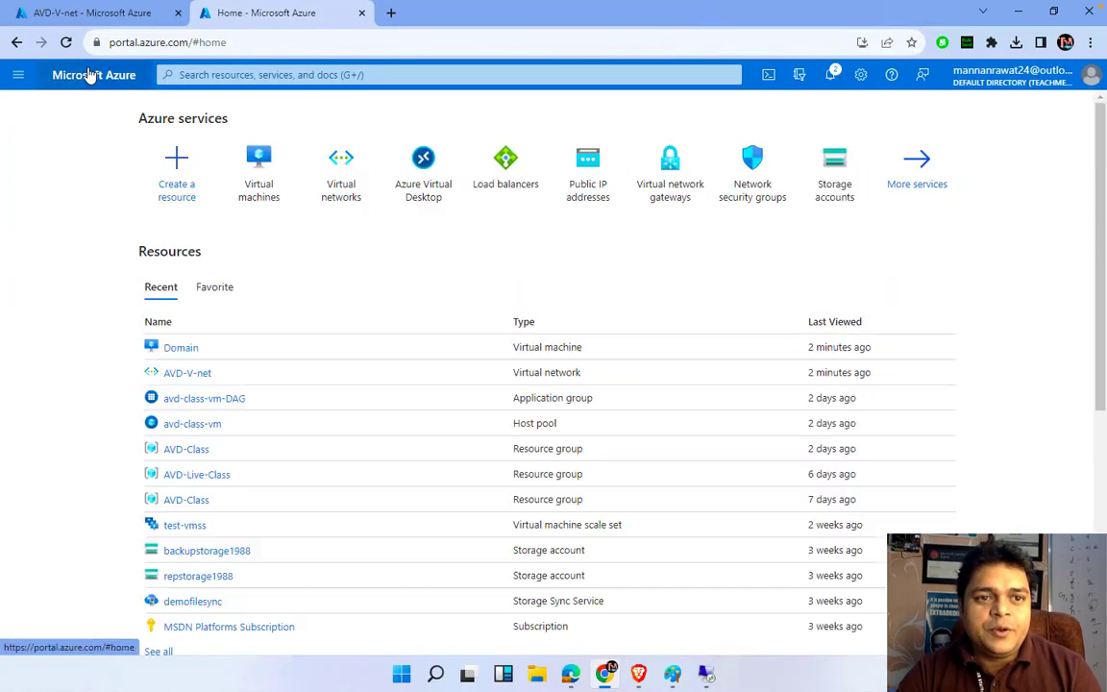
pyautogui.rightClick(100, 85)
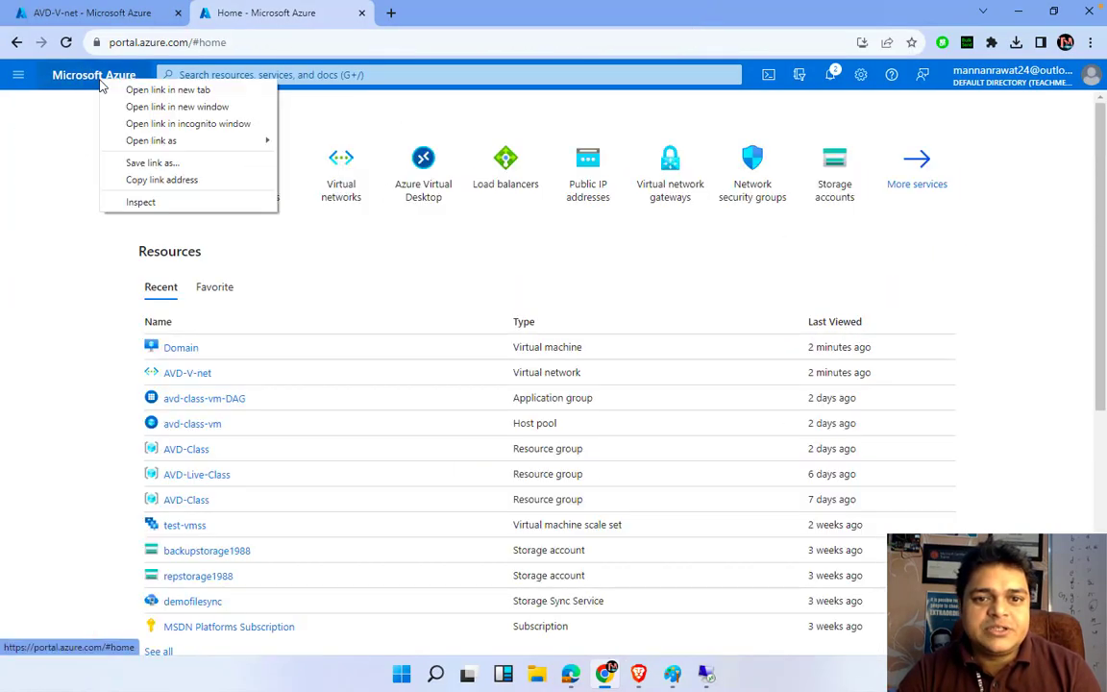
pyautogui.click(438, 205)
pyautogui.click(428, 198)
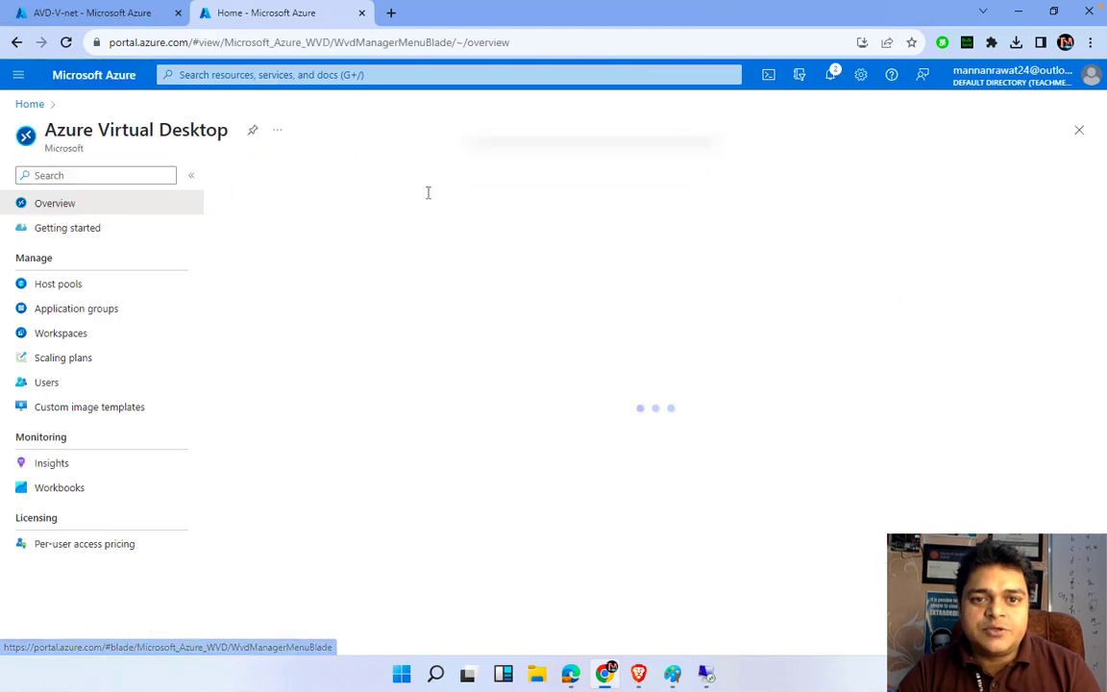
# Review the Host pools, Application groups, Workspaces and Users pages, ending on the pooled host pool avd-class-vm
pyautogui.click(61, 286)
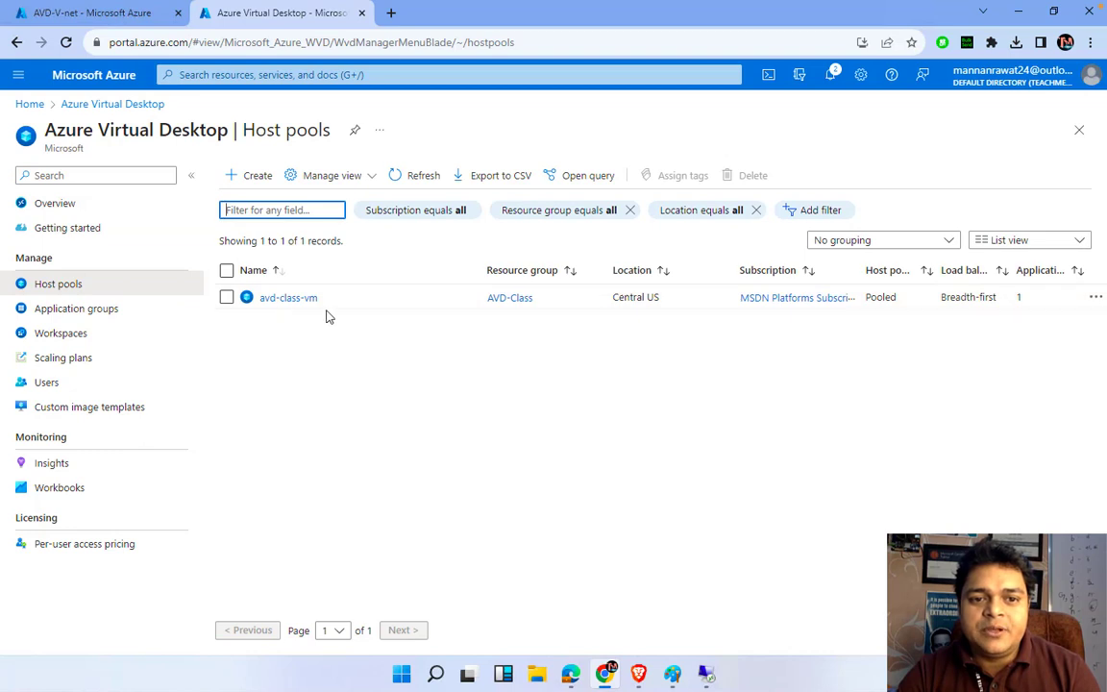
pyautogui.click(60, 311)
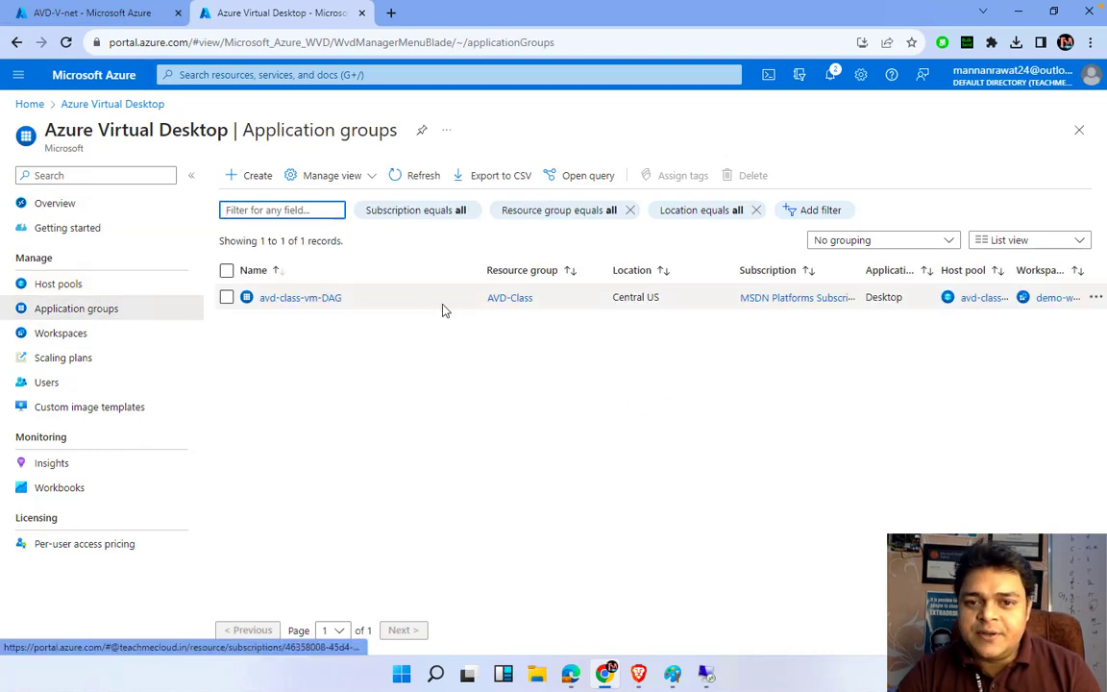
pyautogui.click(59, 336)
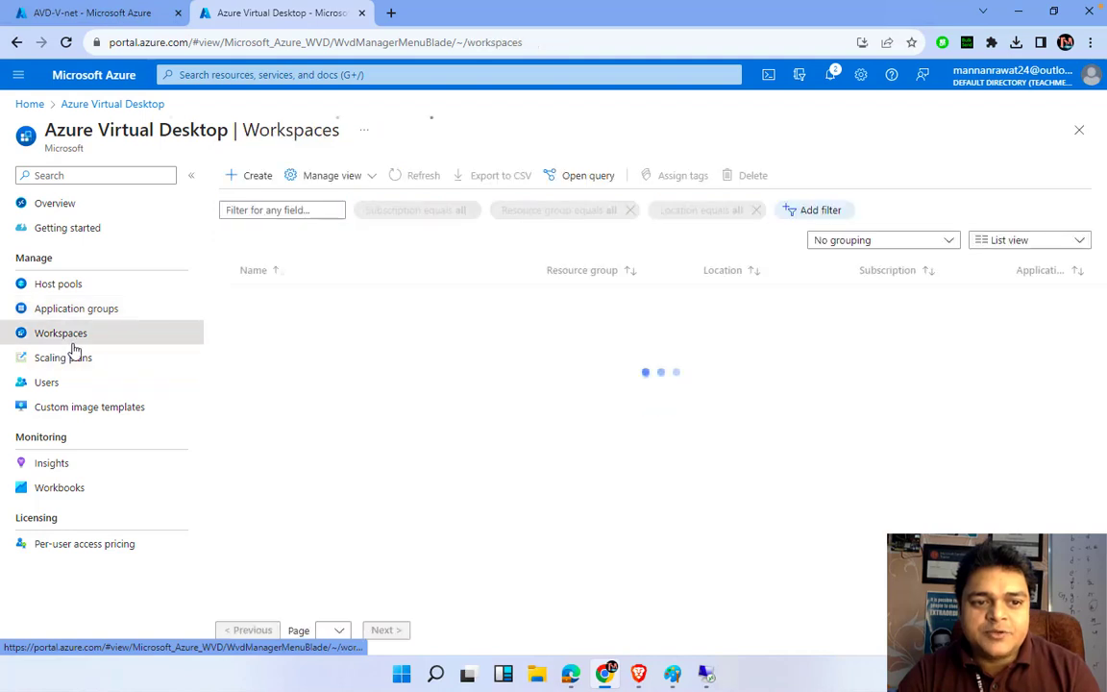
pyautogui.click(40, 385)
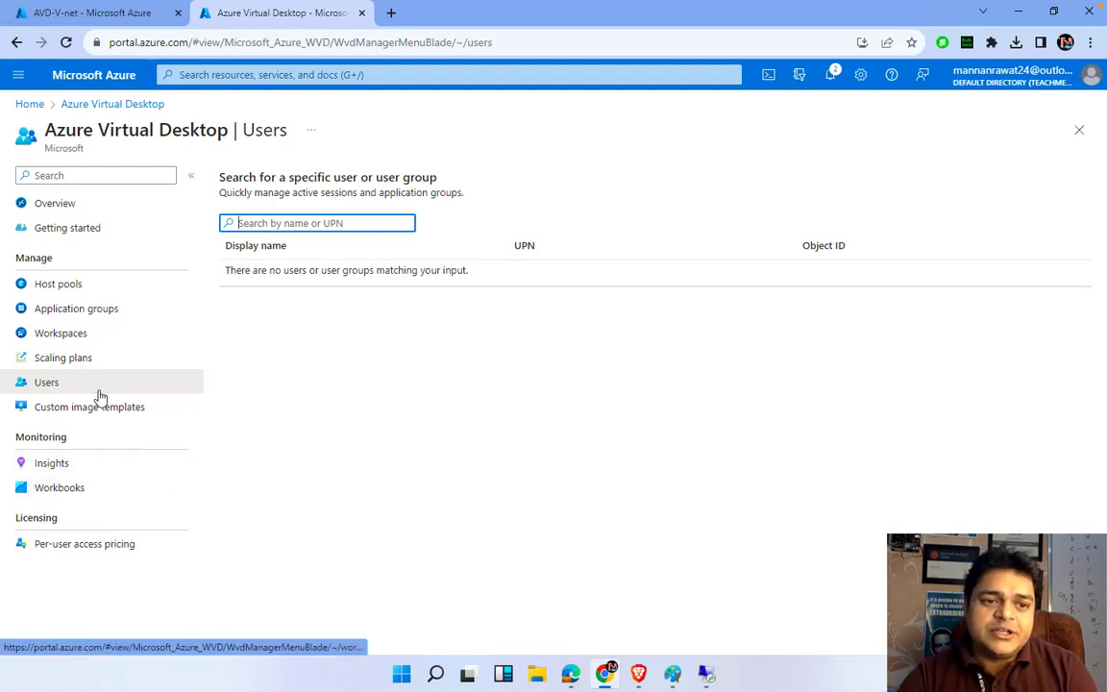
pyautogui.click(69, 289)
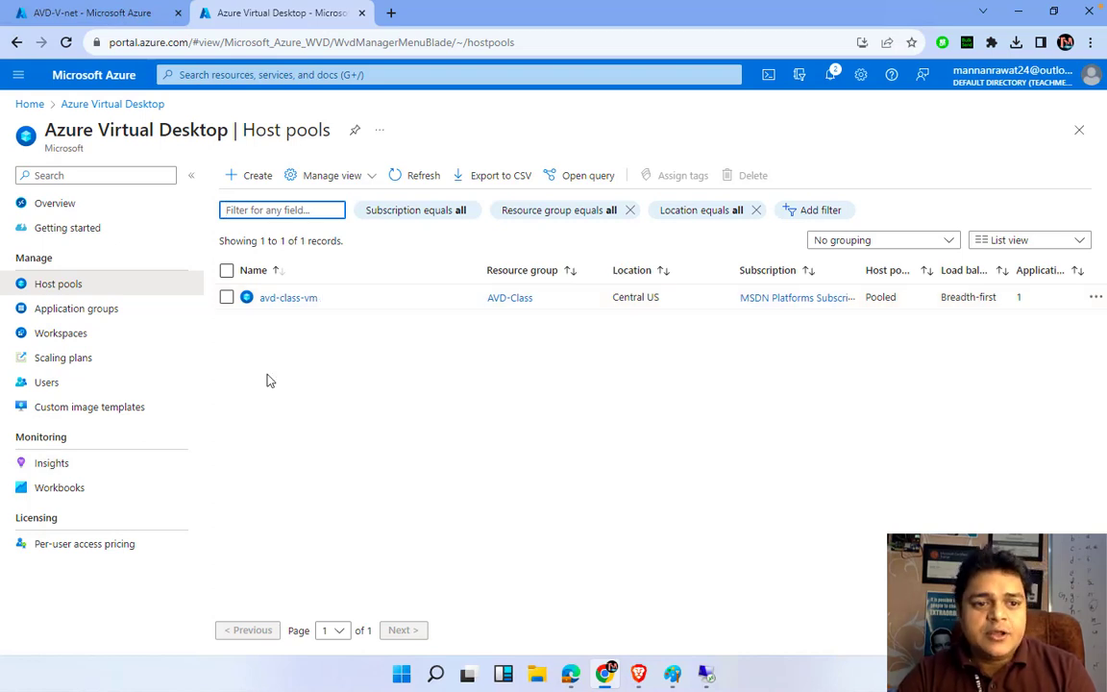
# Open avd-class-vm-DAG from Application groups and view its Assignments with three users
pyautogui.click(99, 332)
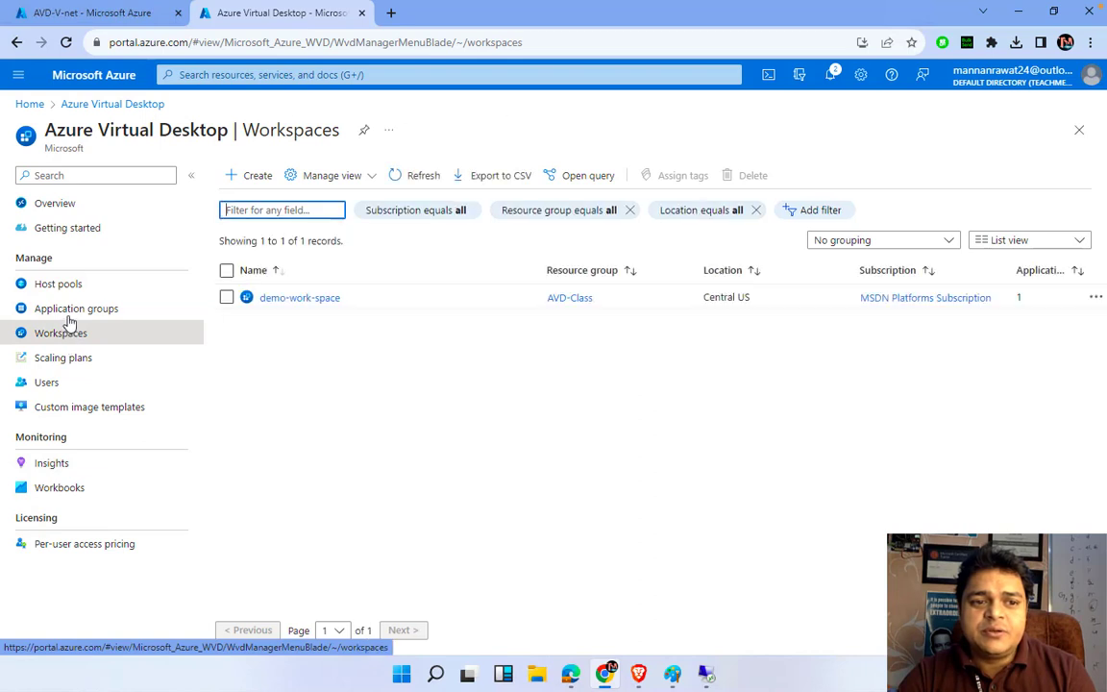
pyautogui.click(69, 317)
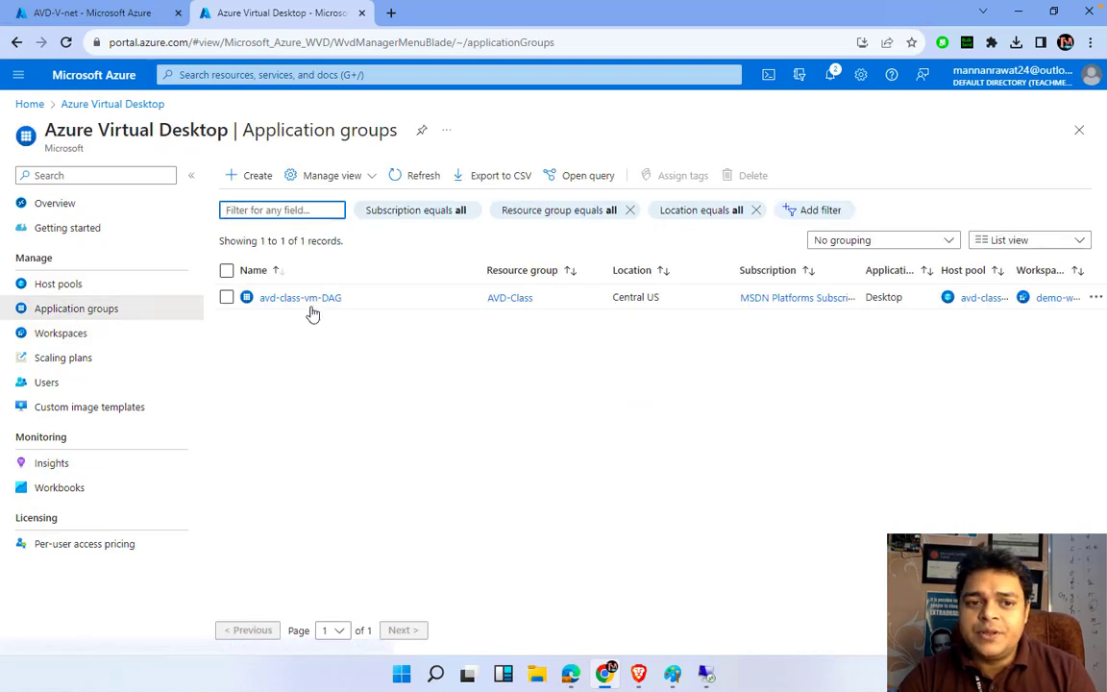
pyautogui.click(309, 304)
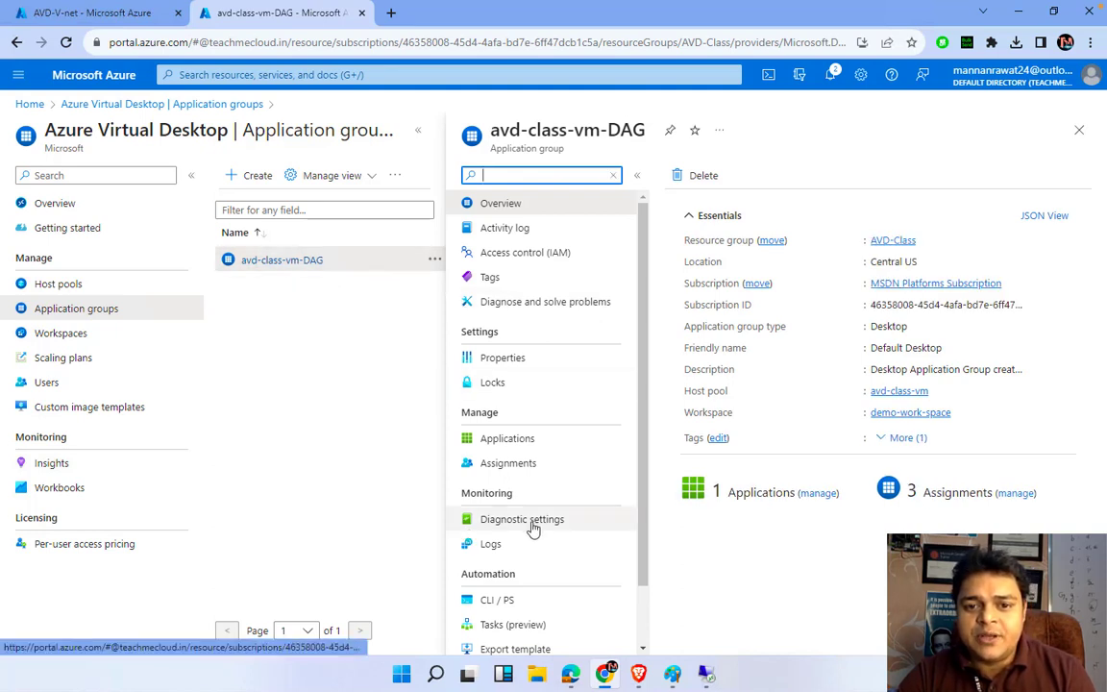
pyautogui.scroll(-1, 532, 529)
pyautogui.scroll(-1, 532, 529)
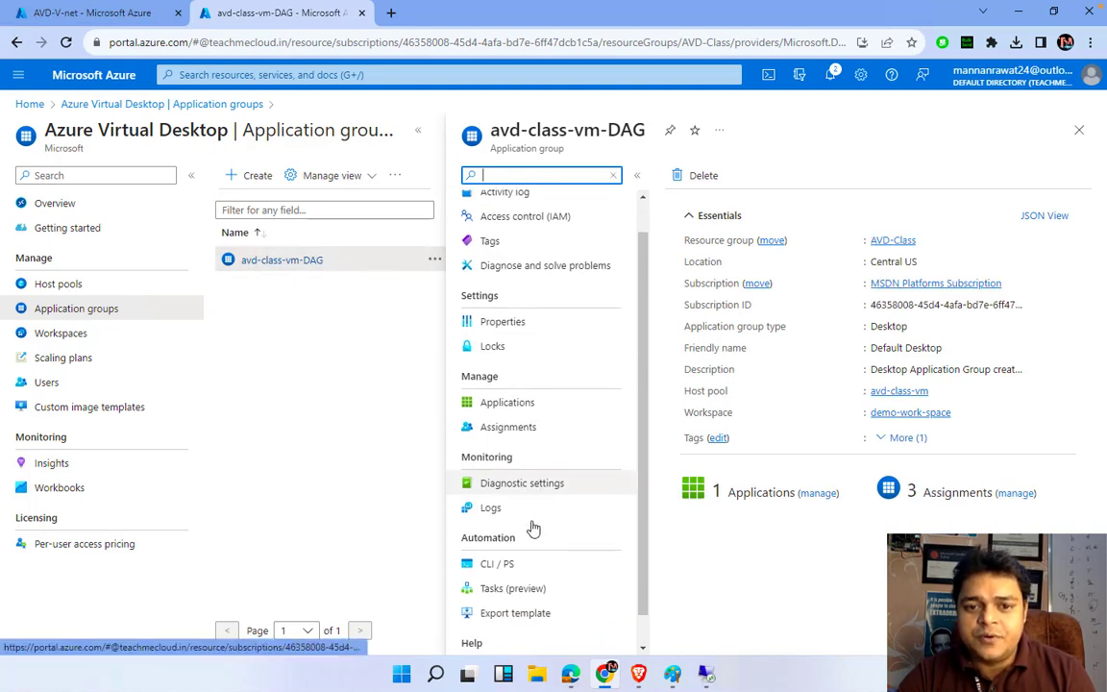
pyautogui.click(498, 417)
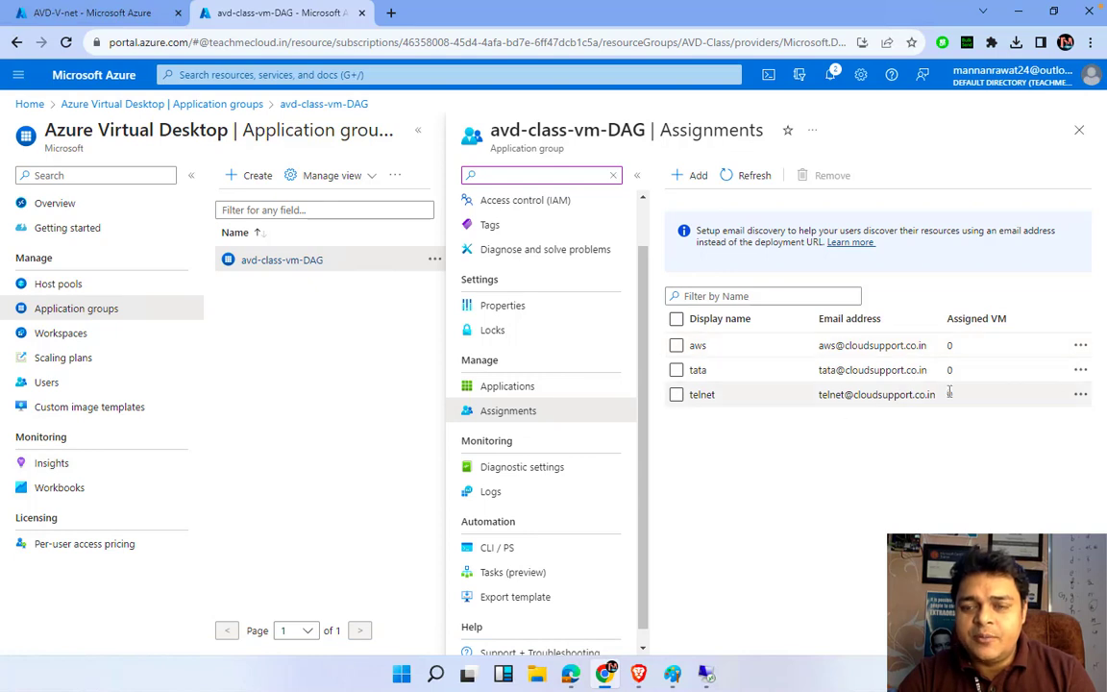
pyautogui.click(697, 177)
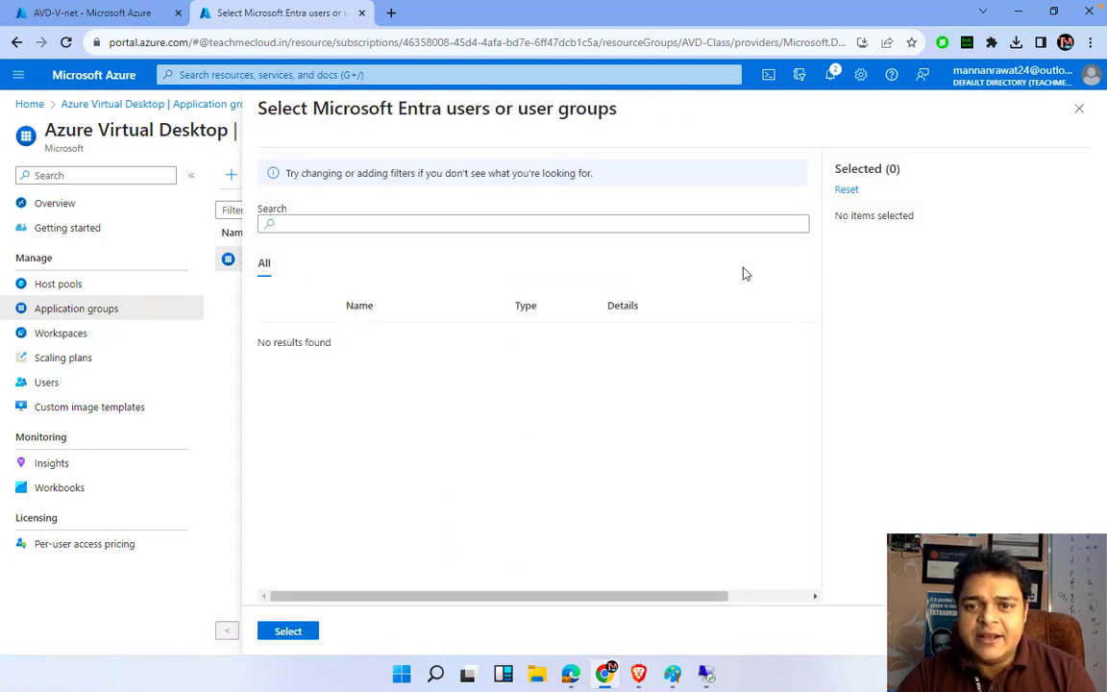
pyautogui.click(355, 224)
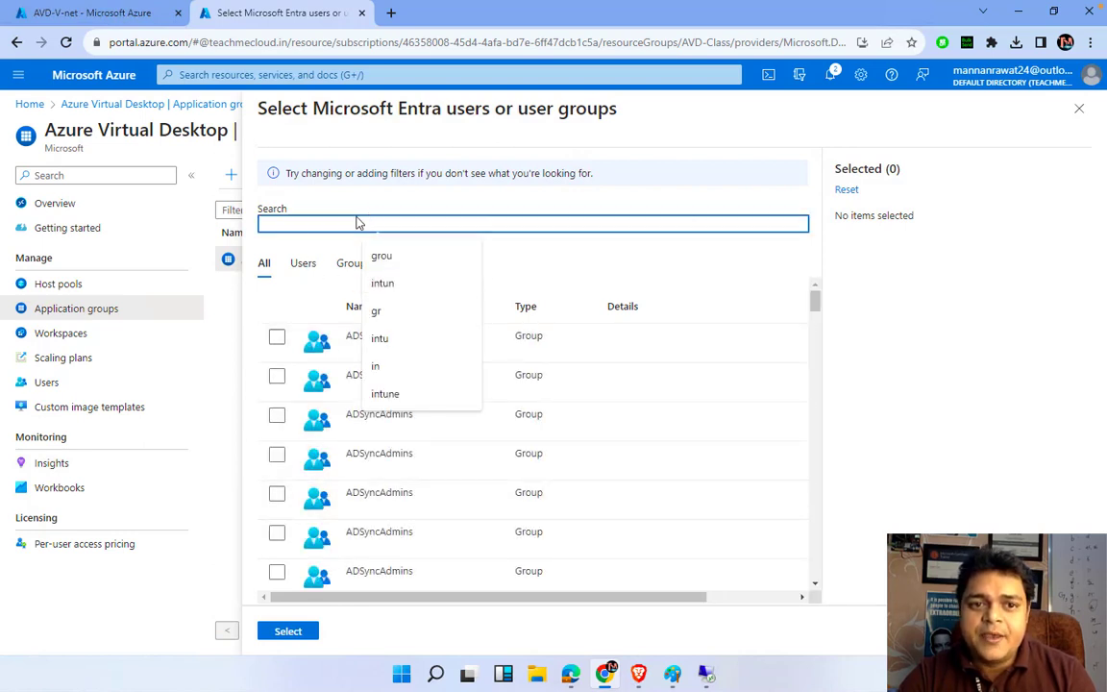
pyautogui.write('aws')
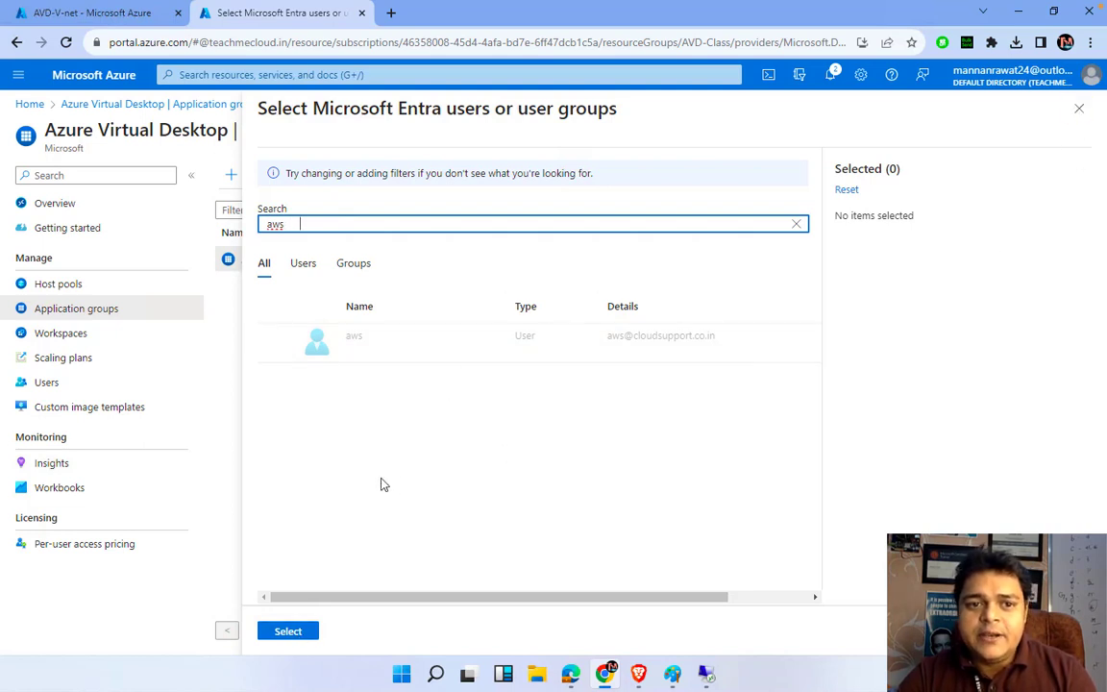
pyautogui.click(1079, 108)
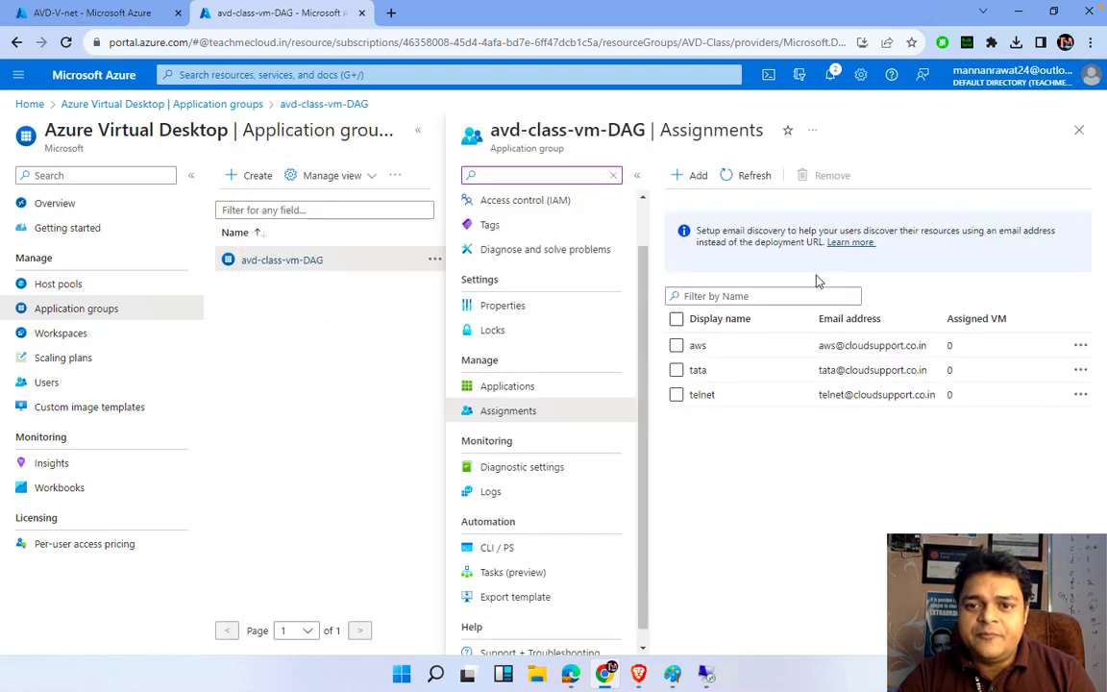
# Close the user picker without adding anyone and open a new Chrome Incognito window
pyautogui.click(690, 175)
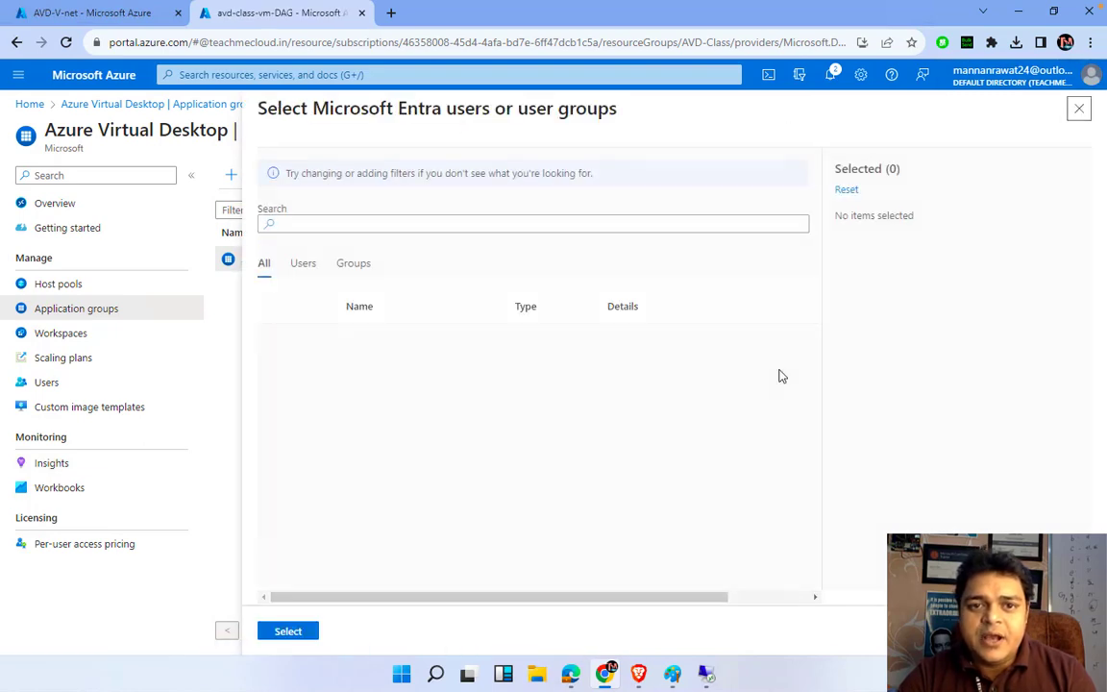
pyautogui.click(1079, 108)
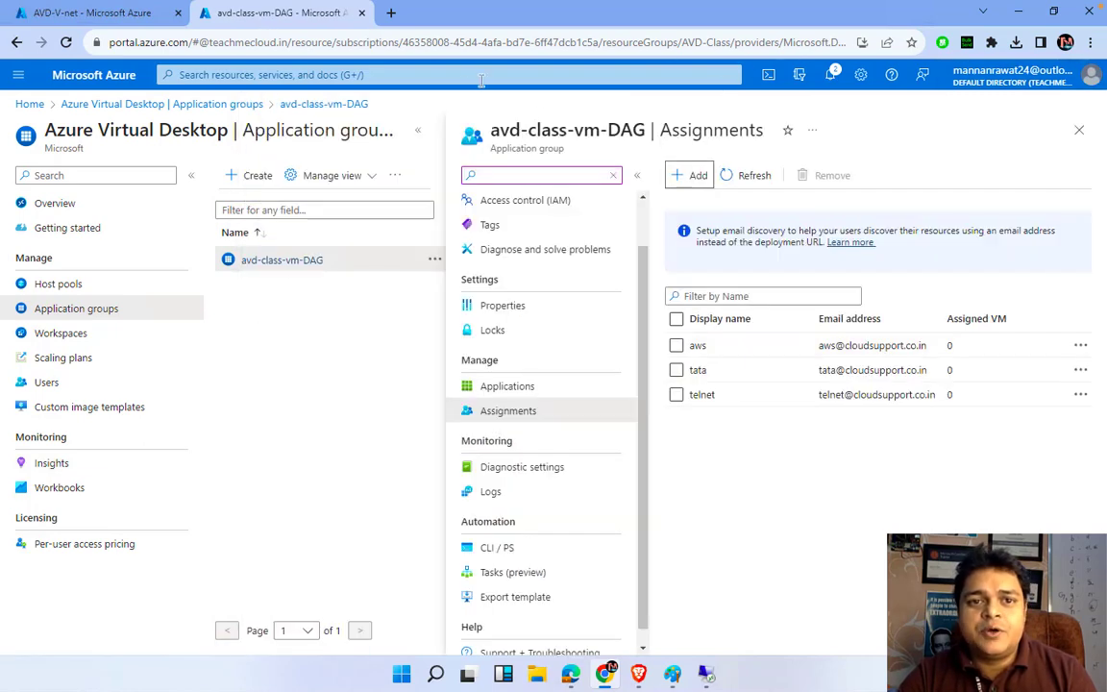
pyautogui.click(390, 12)
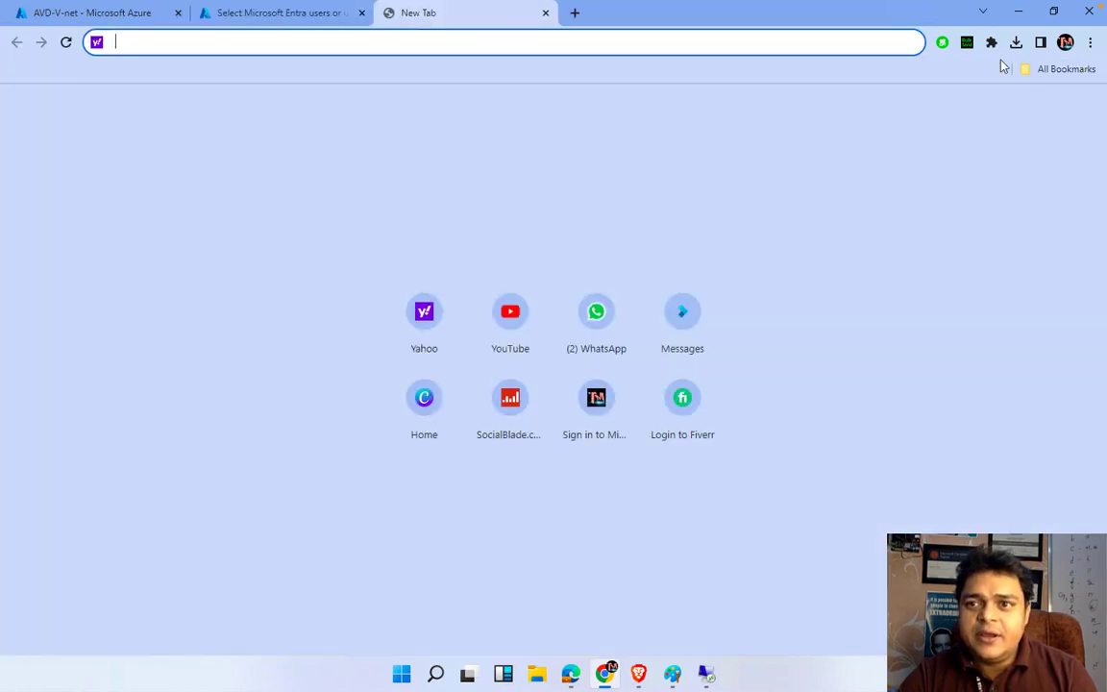
pyautogui.click(1090, 44)
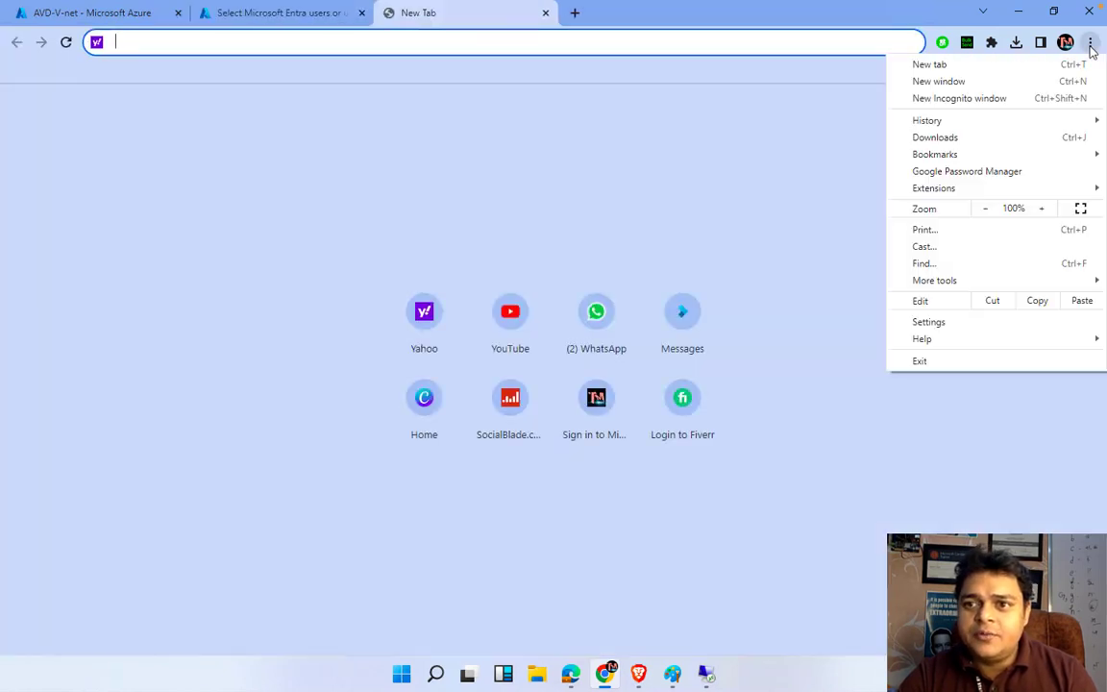
pyautogui.click(969, 100)
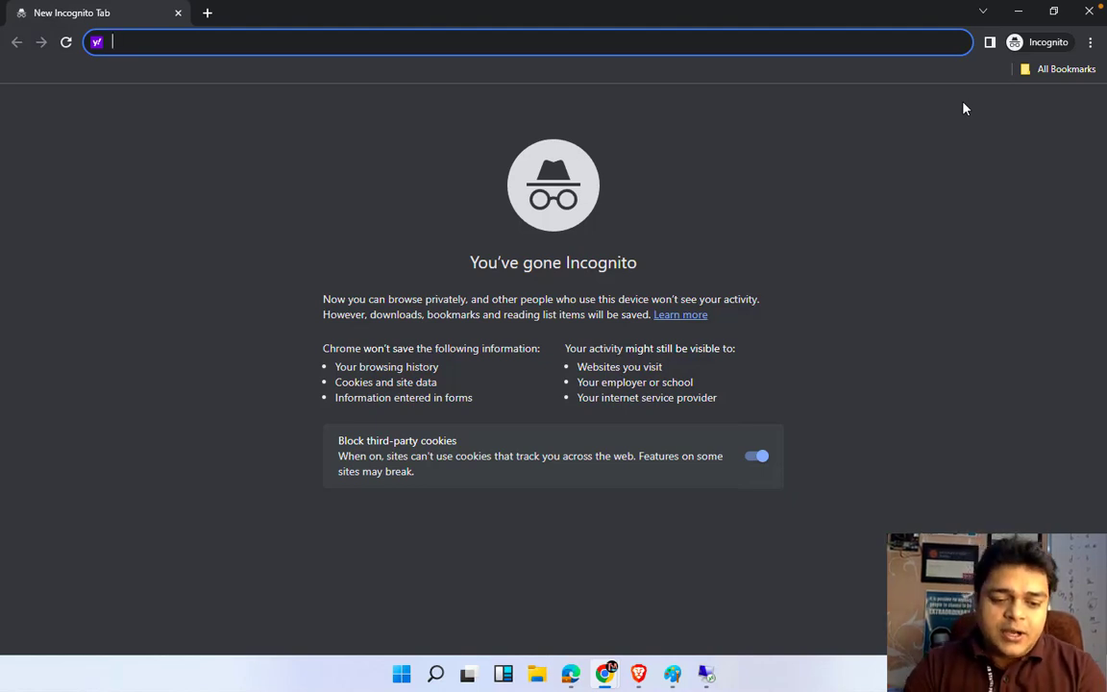
# Load the Google homepage from the incognito address bar
pyautogui.write('c')
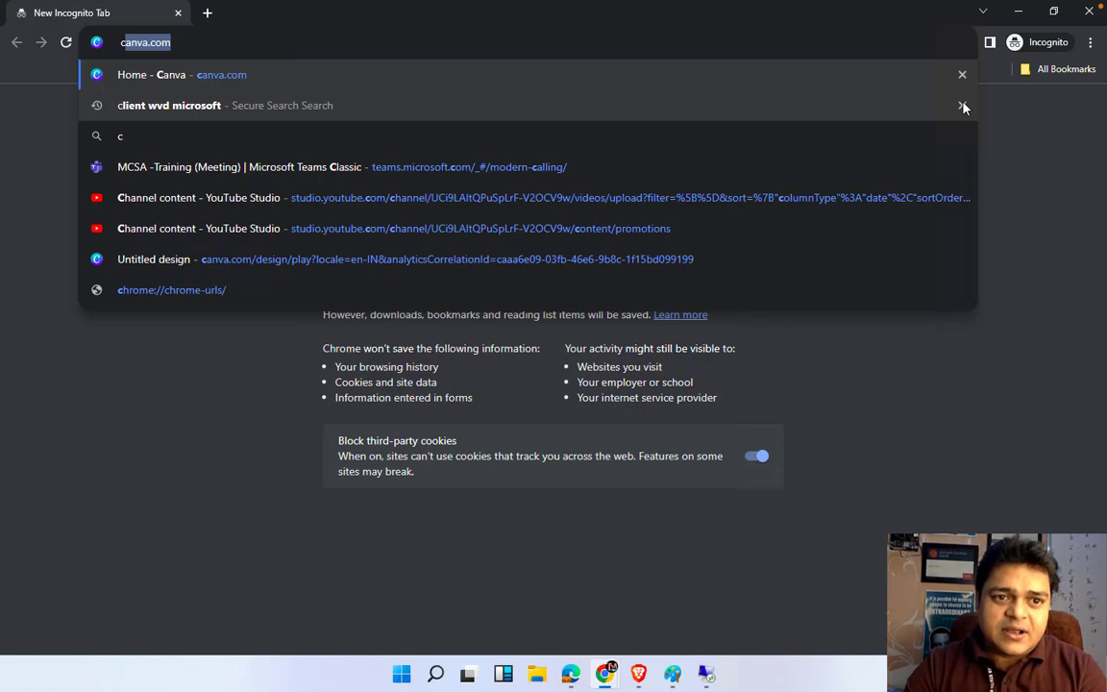
pyautogui.press('BackSpace')
pyautogui.press('BackSpace')
pyautogui.write('wvd')
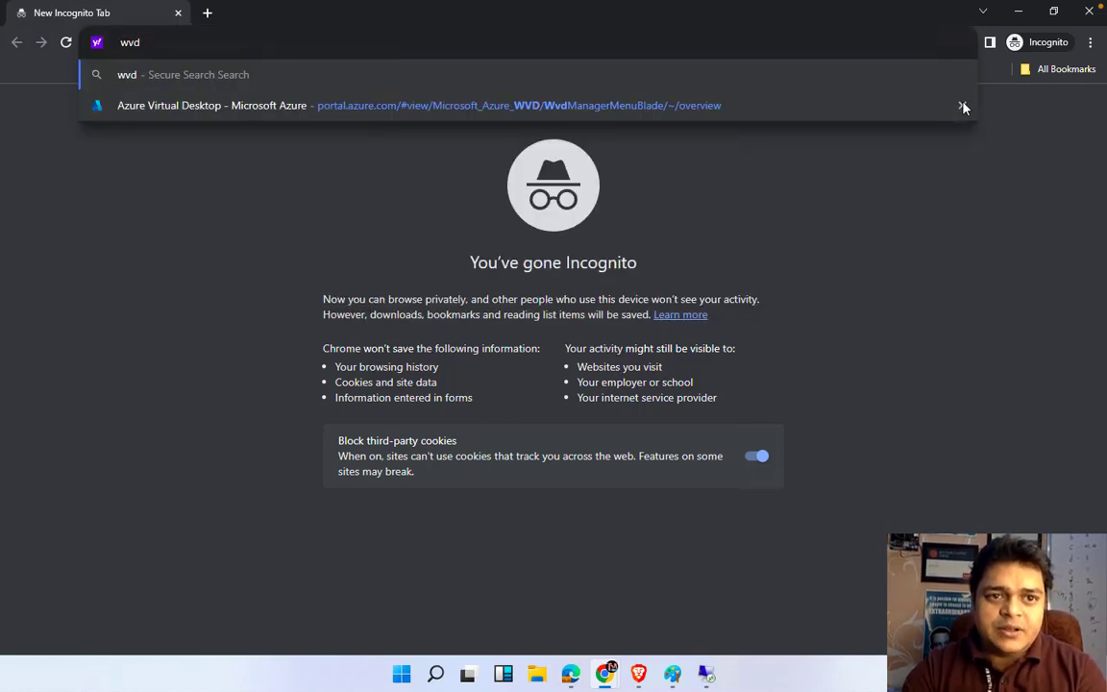
pyautogui.press('BackSpace')
pyautogui.press('BackSpace')
pyautogui.press('BackSpace')
pyautogui.write('goo')
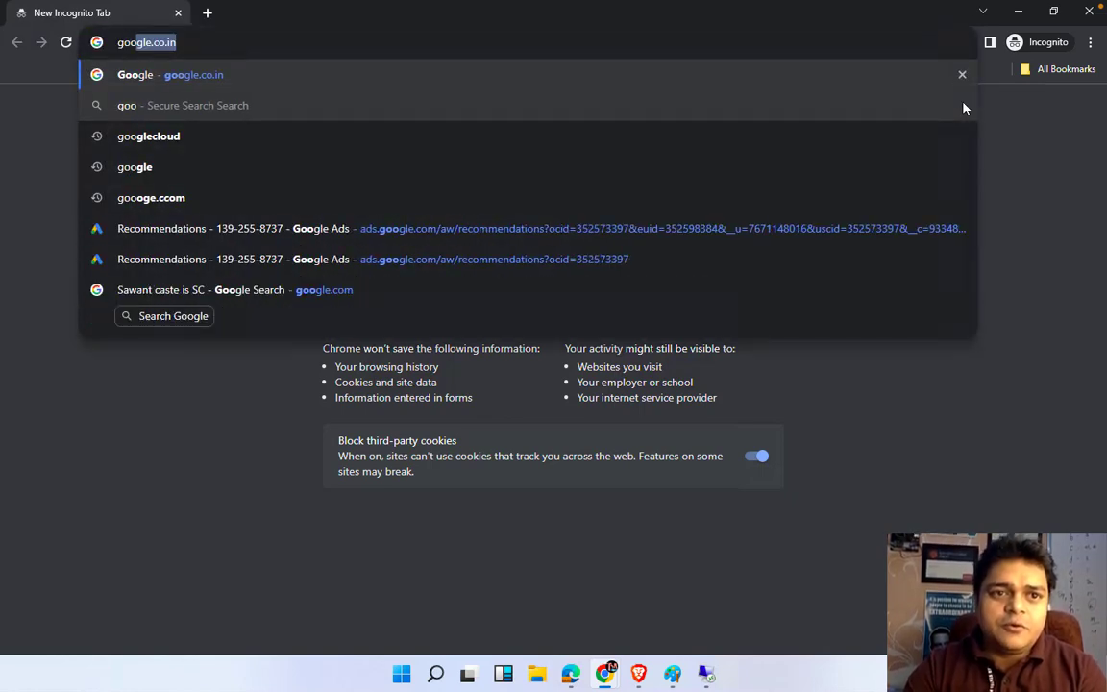
pyautogui.press('Return')
# Decline Google sign-in and enter 'avd url to access virtual' in the search box
pyautogui.click(477, 302)
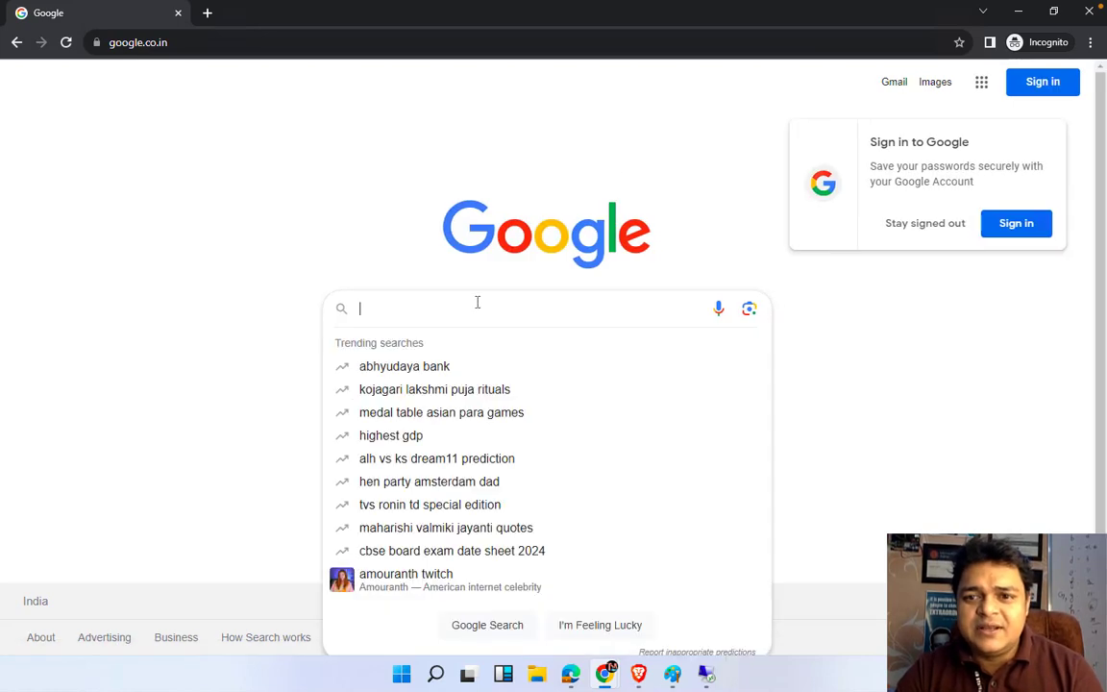
pyautogui.click(925, 223)
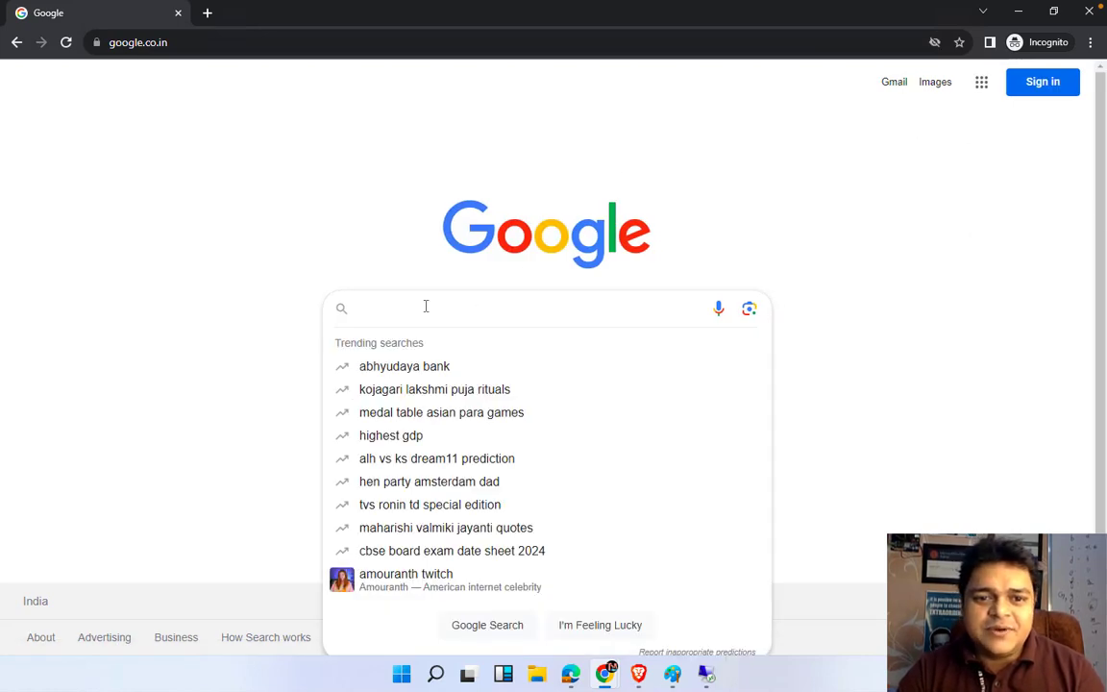
pyautogui.write('avd')
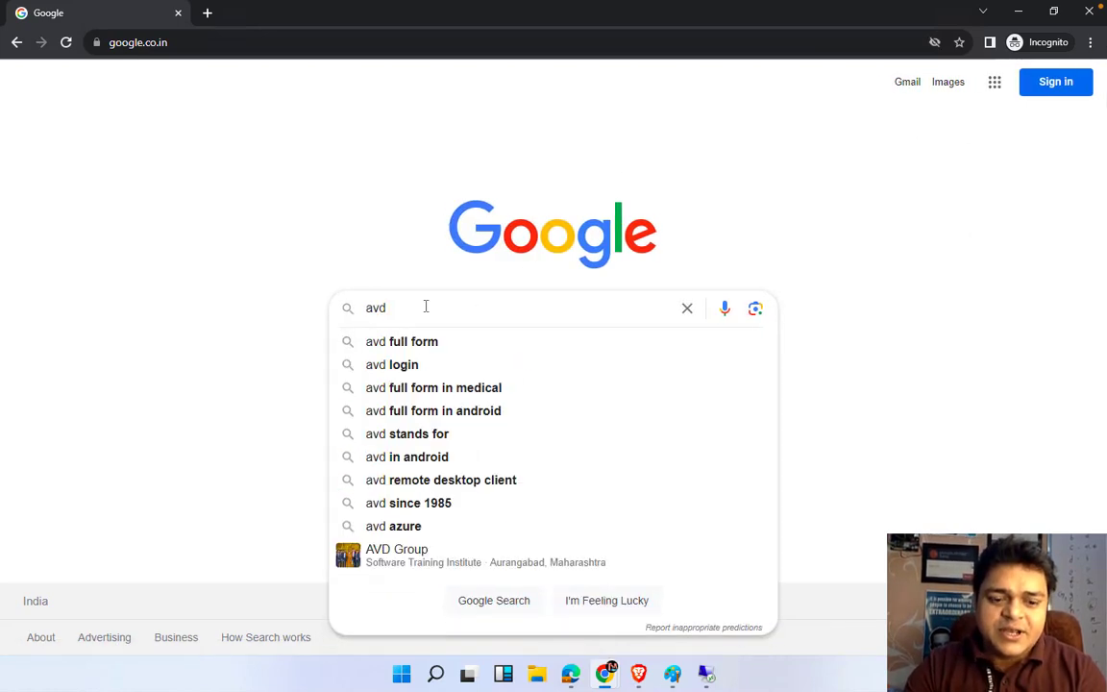
pyautogui.write(' url')
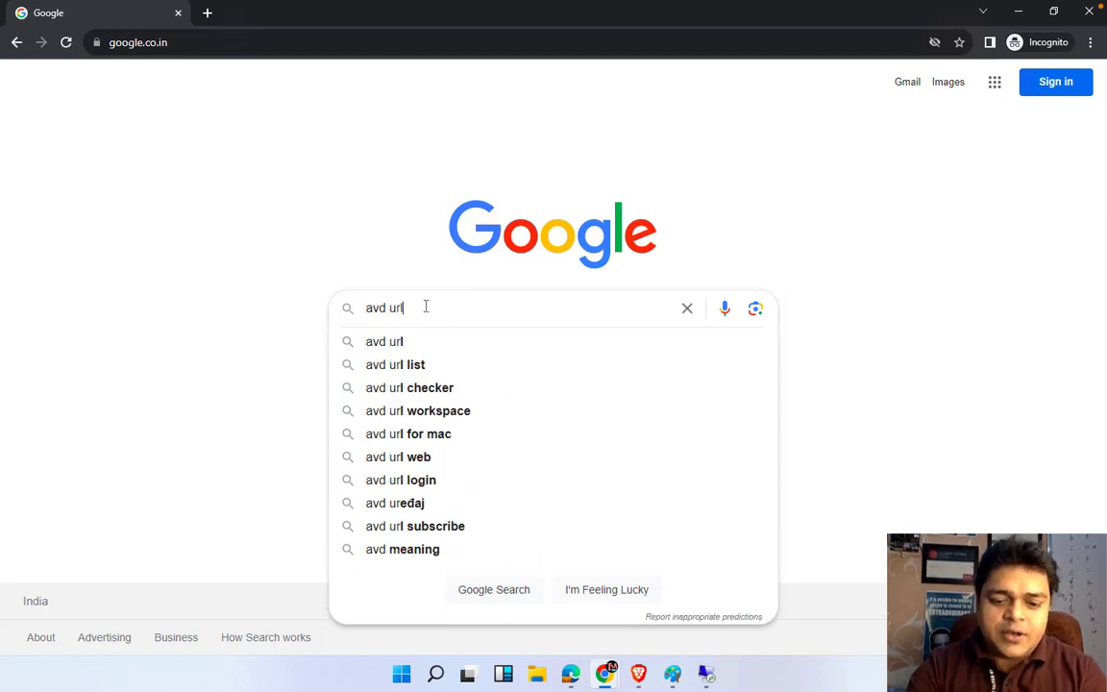
pyautogui.write(' to acce')
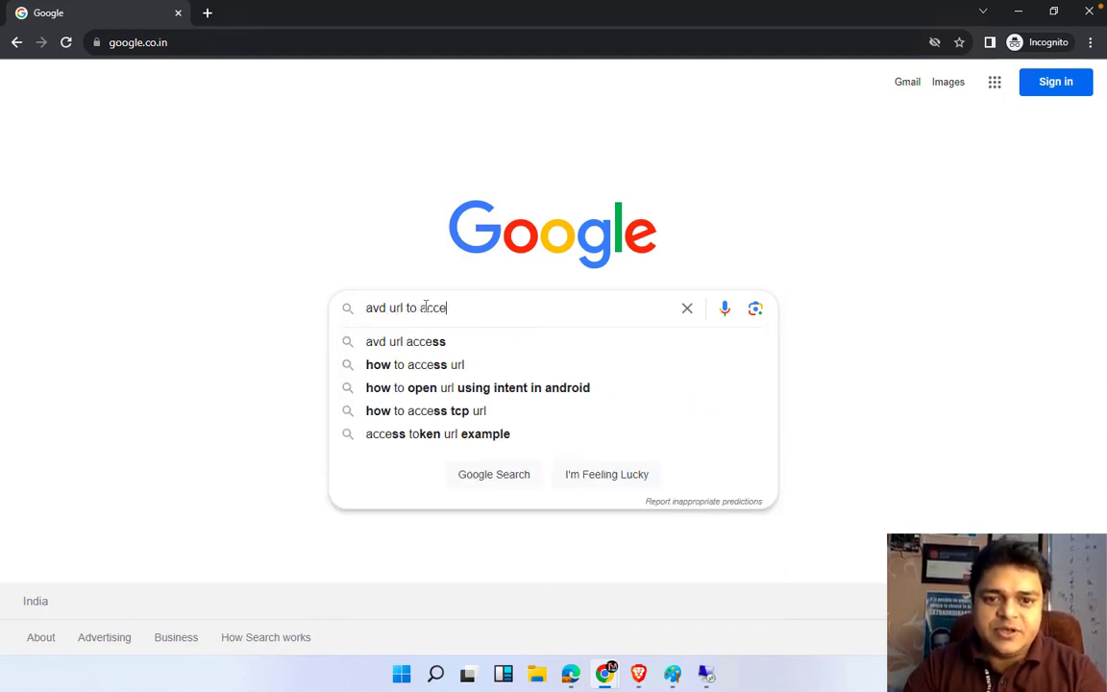
pyautogui.write('ss v')
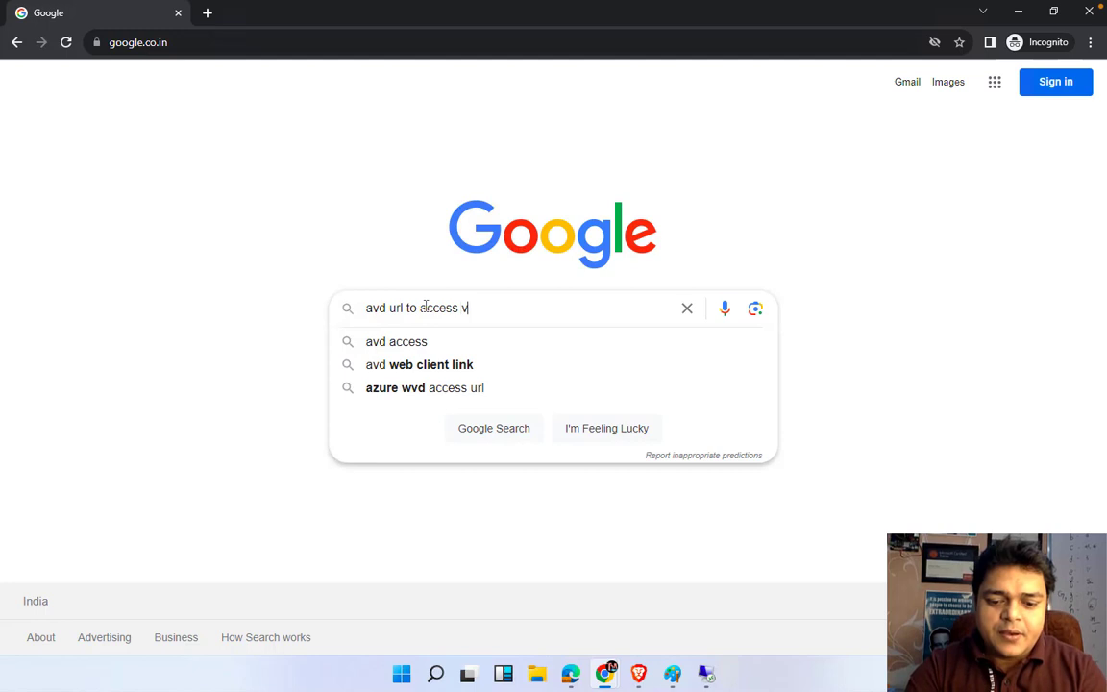
pyautogui.write('irtual')
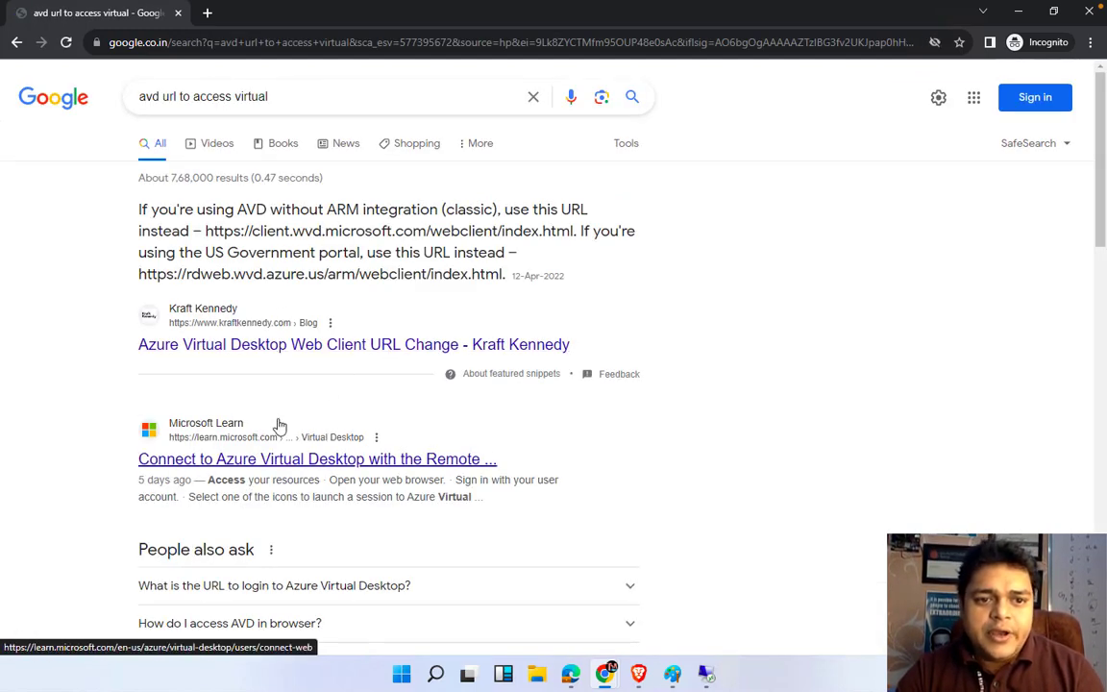
# Open the Microsoft Learn web client article and its most-common workspace URL in a new tab
pyautogui.scroll(-1, 279, 426)
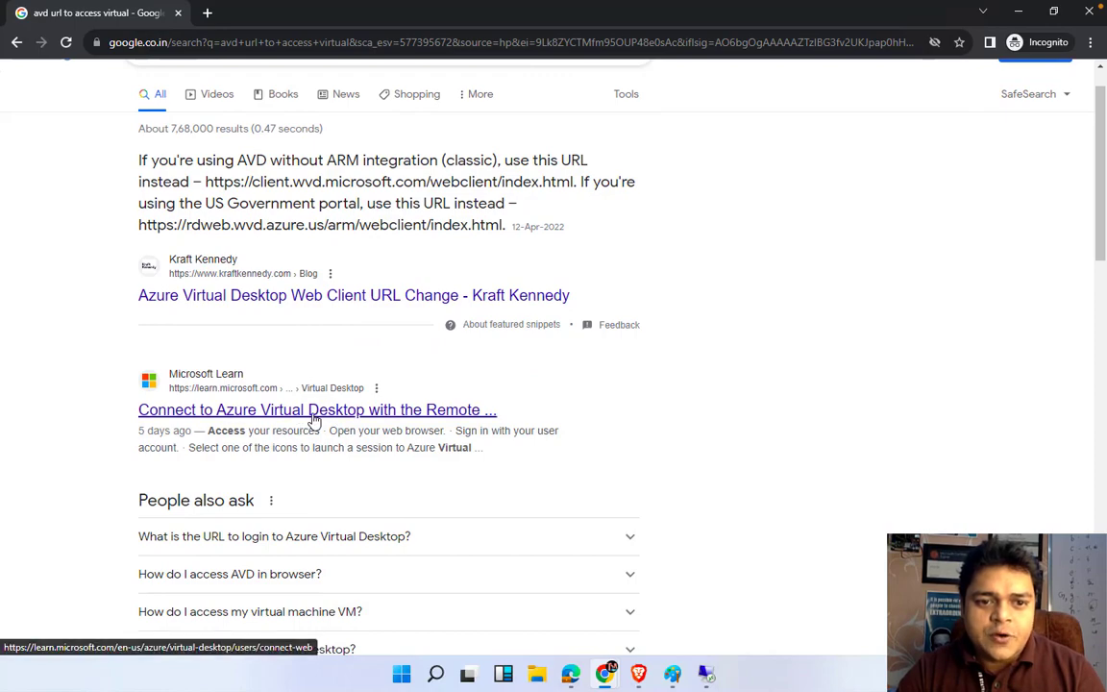
pyautogui.click(314, 420)
pyautogui.scroll(-8, 405, 555)
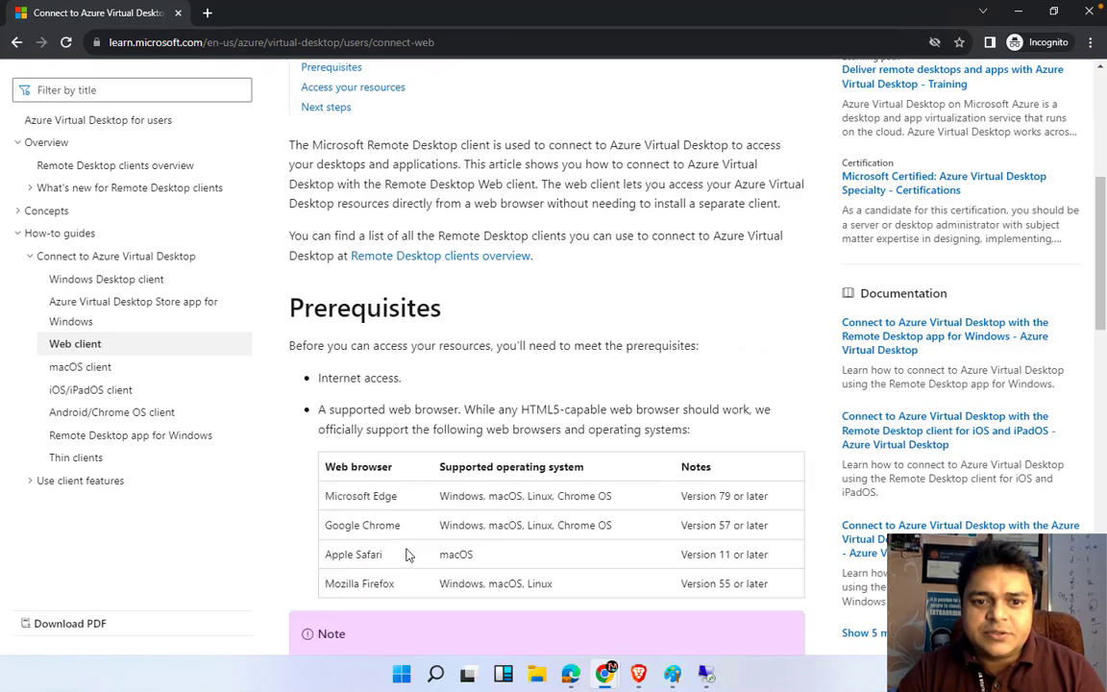
pyautogui.scroll(-4, 406, 555)
pyautogui.scroll(-3, 408, 549)
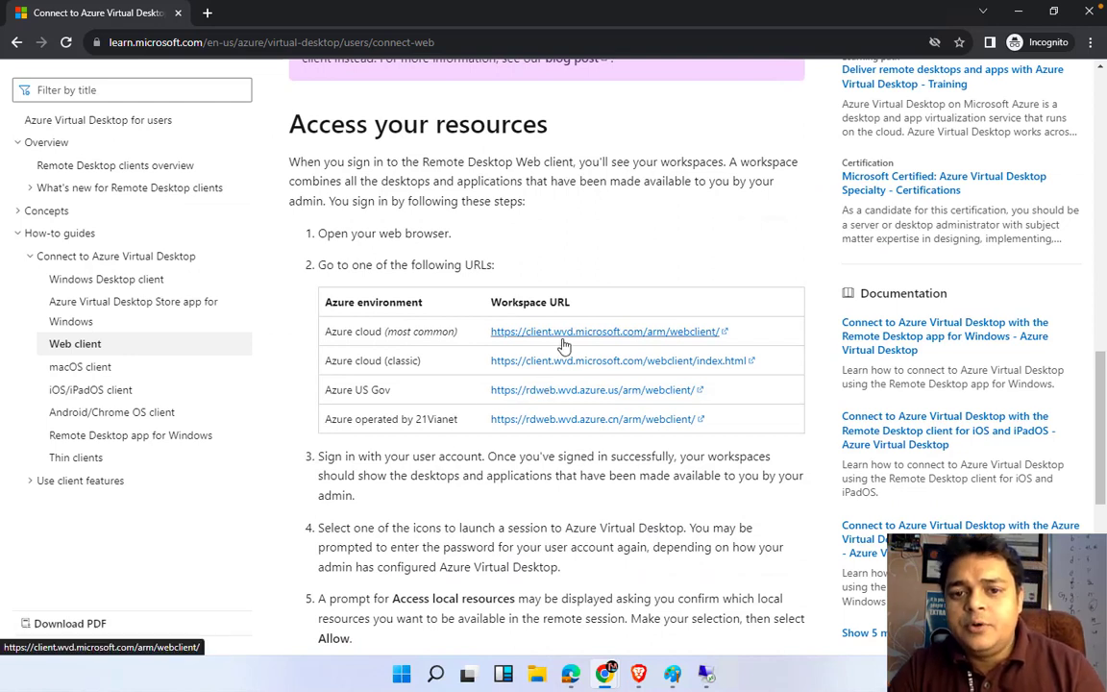
pyautogui.rightClick(639, 333)
pyautogui.click(687, 338)
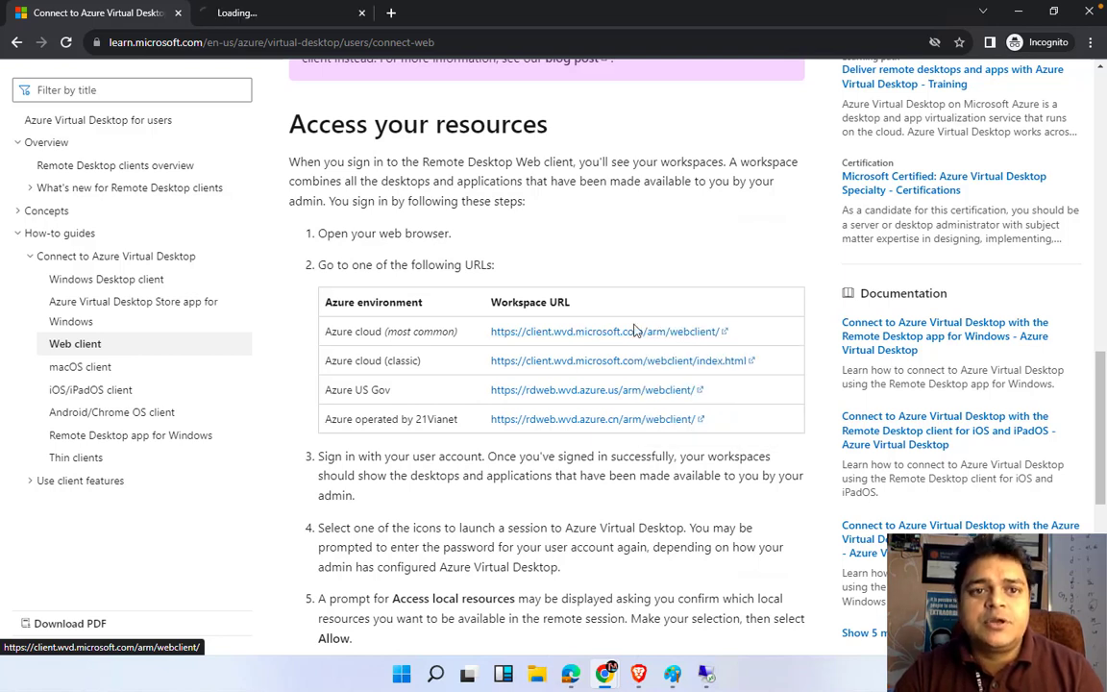
# Return to the Azure portal and close the user picker to show avd-class-vm-DAG's three assignments
pyautogui.click(264, 15)
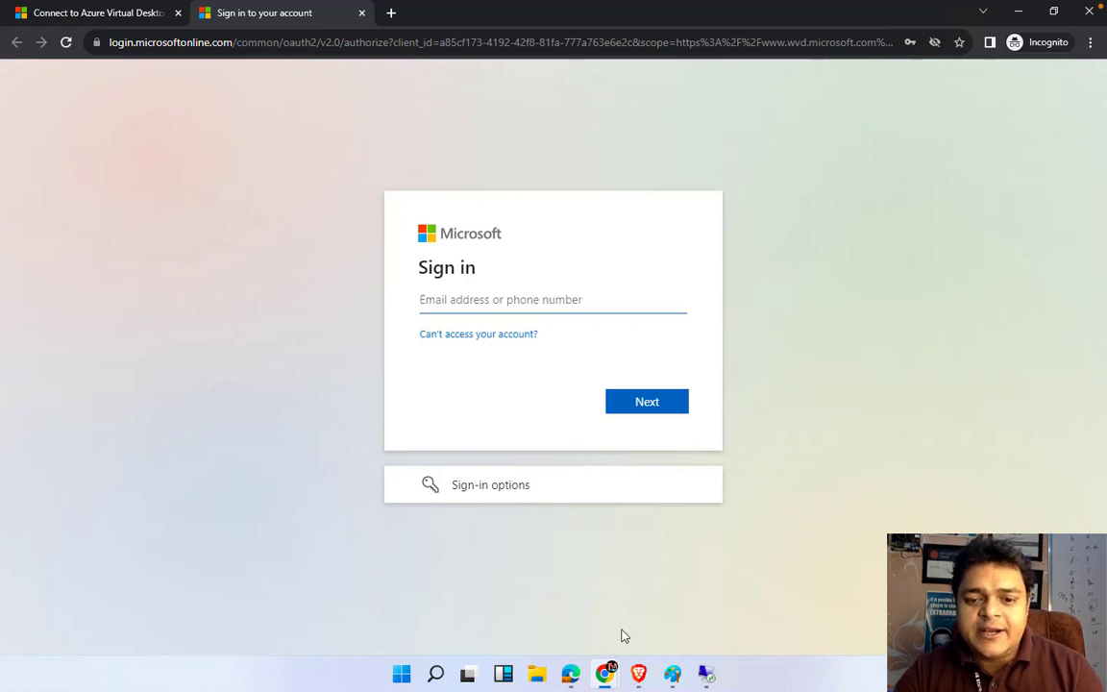
pyautogui.click(605, 673)
pyautogui.click(547, 616)
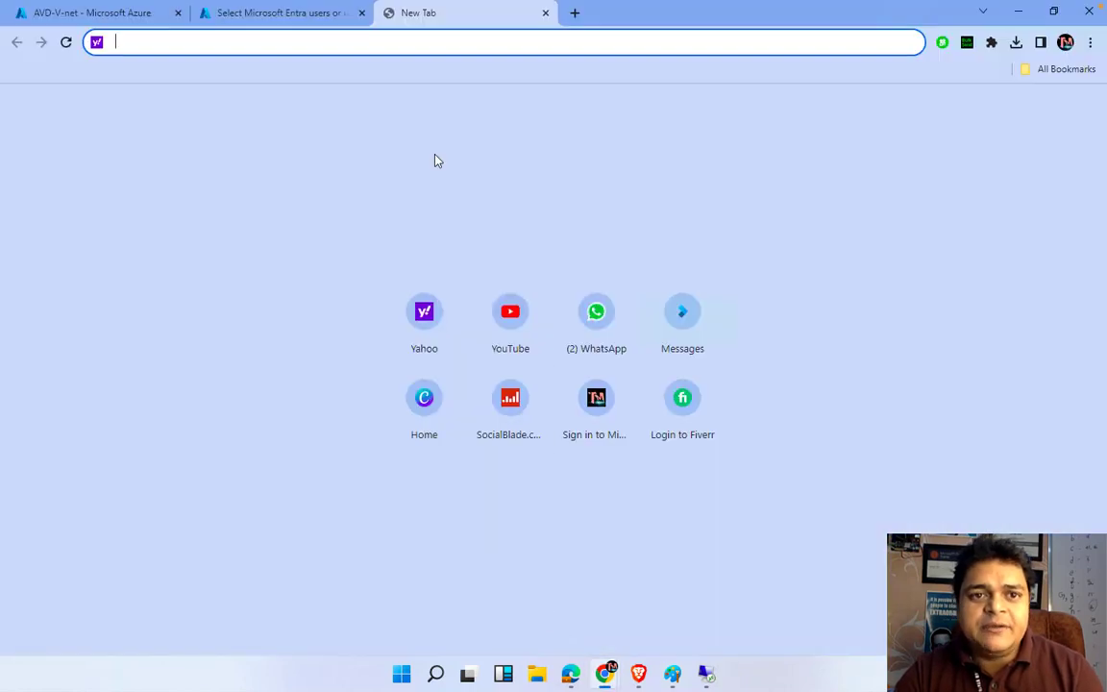
pyautogui.click(314, 20)
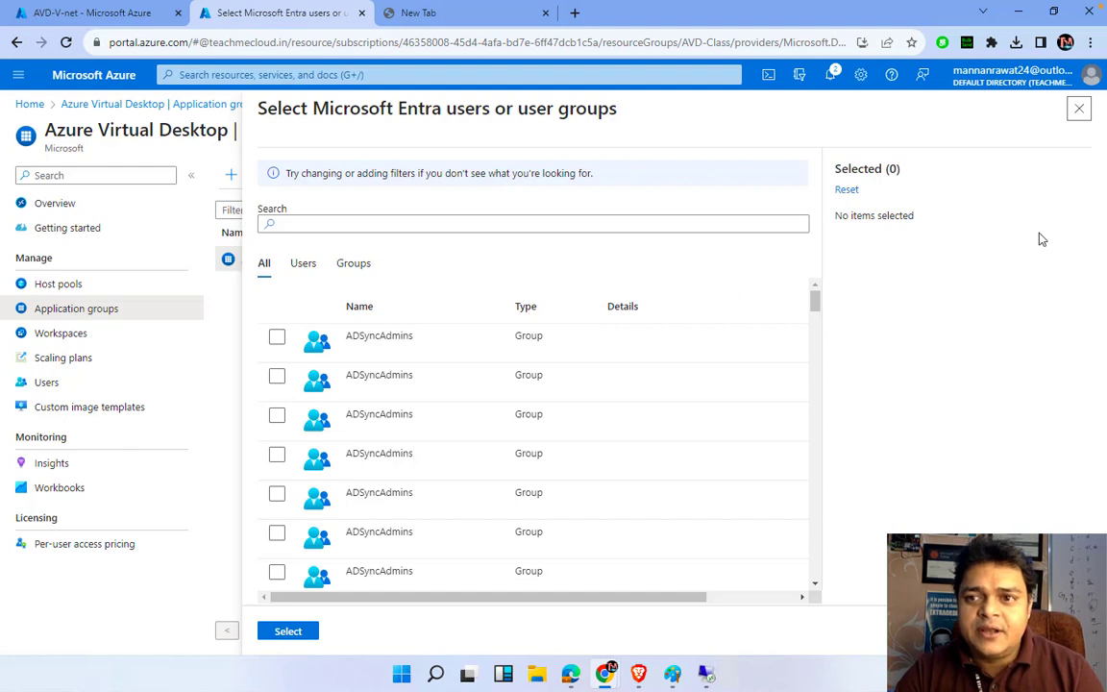
pyautogui.click(1082, 108)
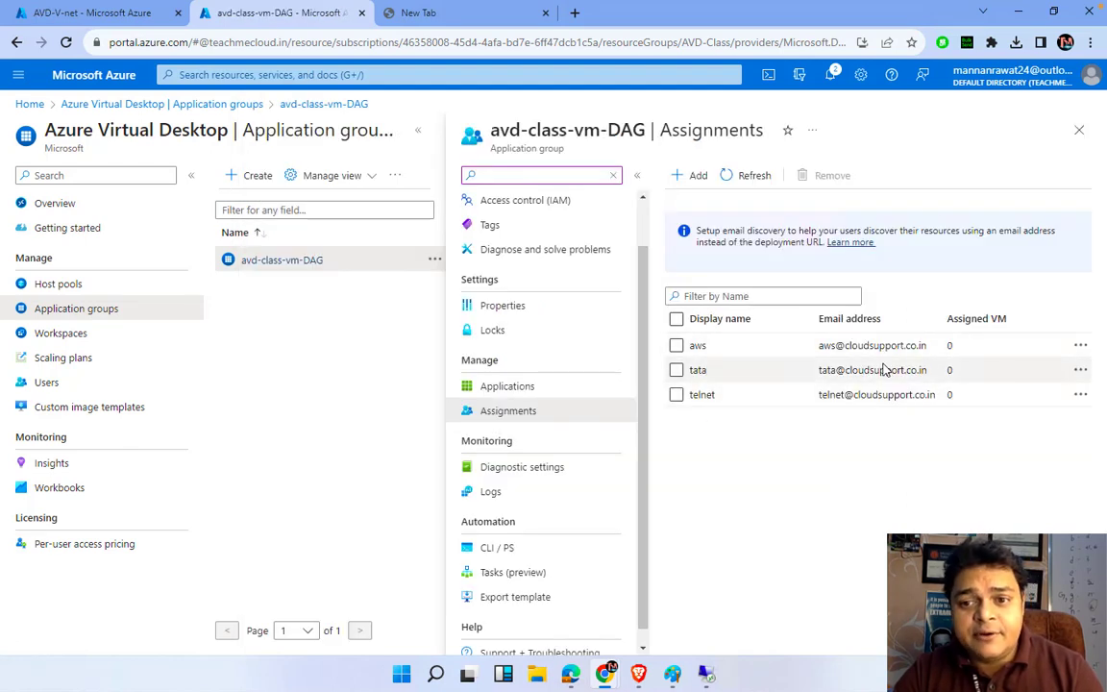
# Enter the assigned user's account name in the Microsoft sign-in email field
pyautogui.moveTo(604, 671)
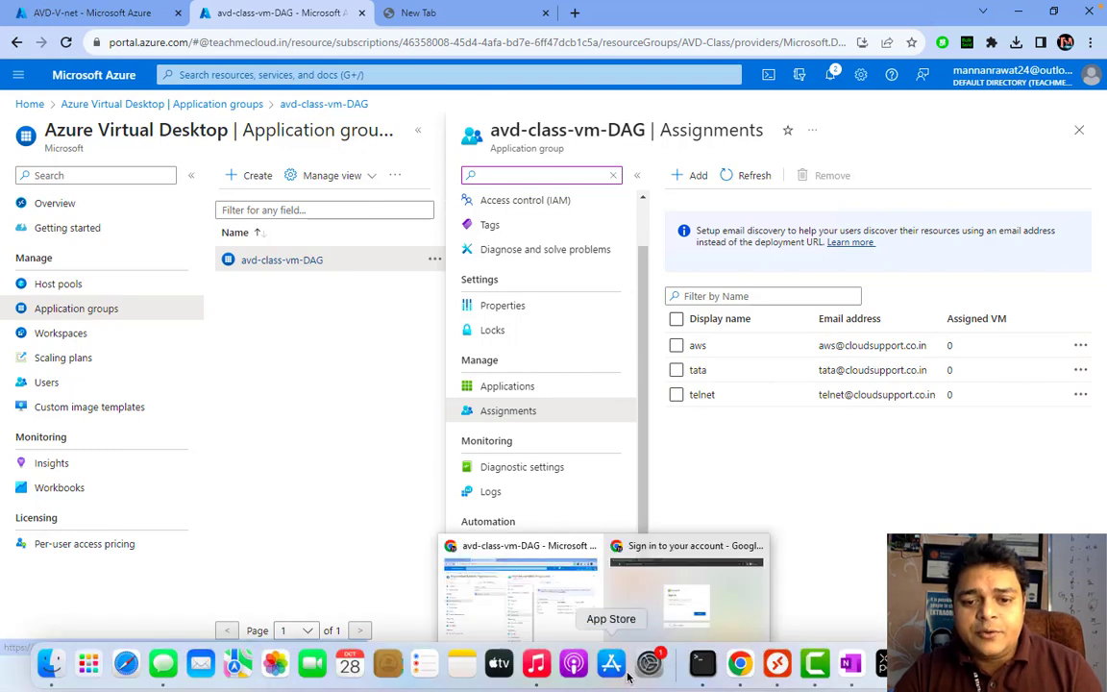
pyautogui.click(654, 593)
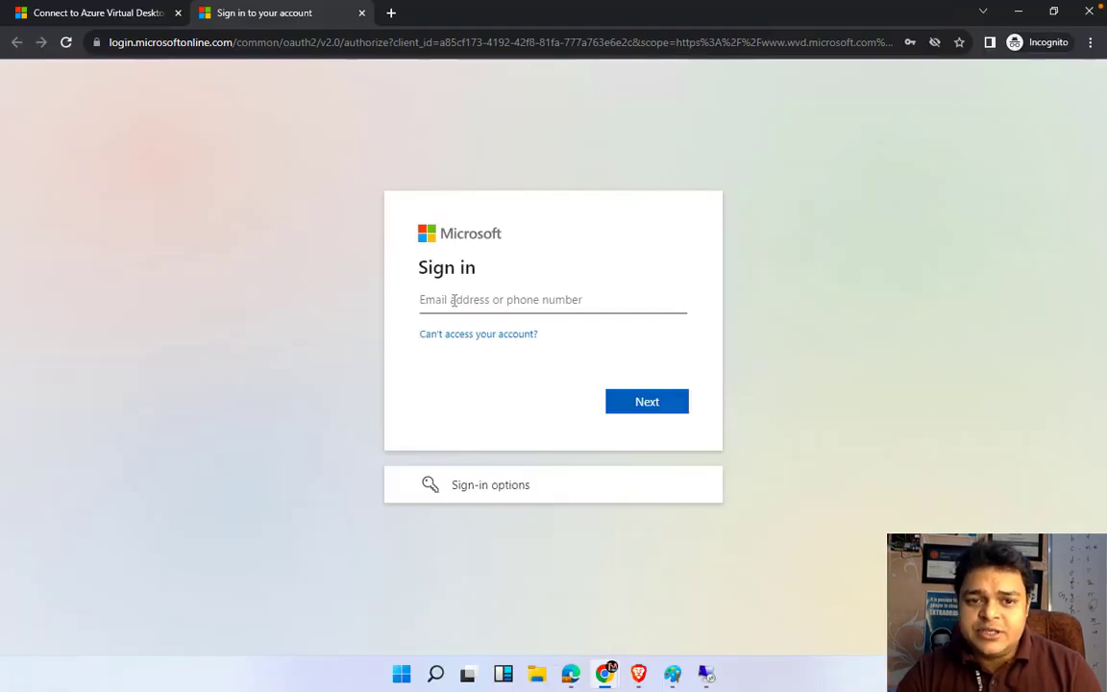
pyautogui.click(452, 300)
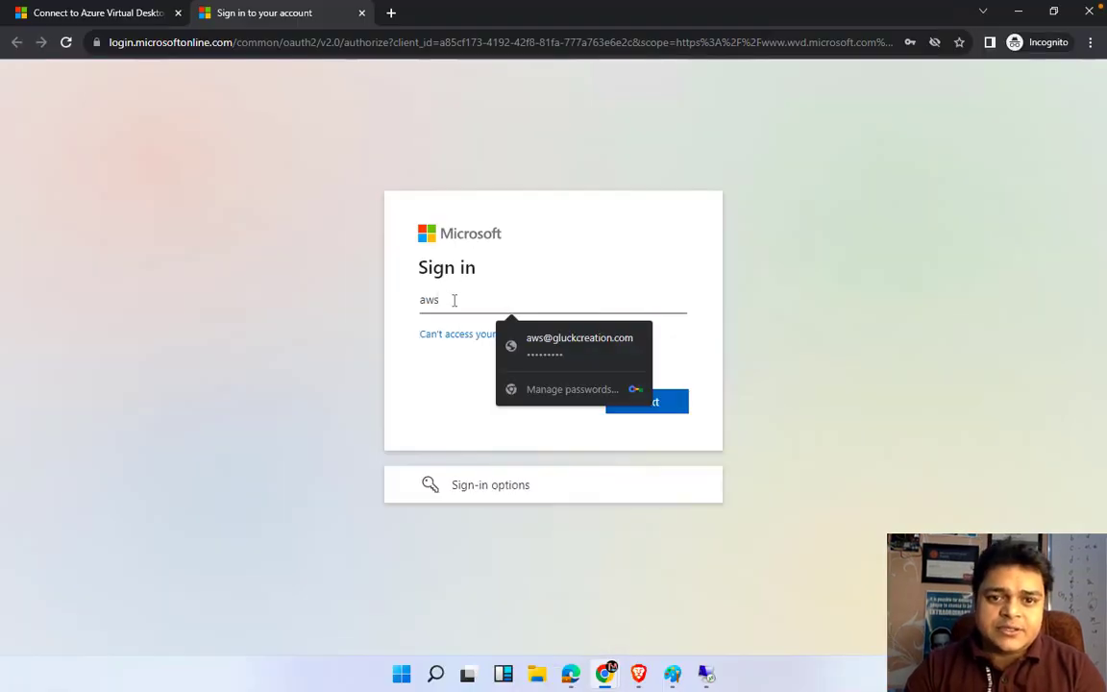
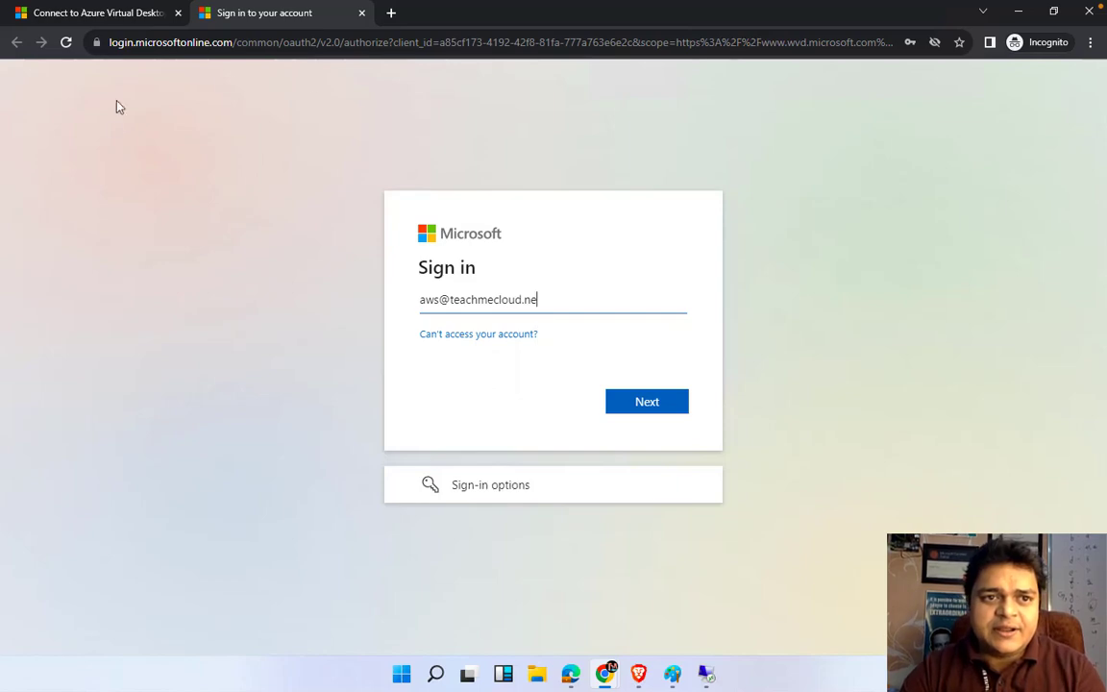
# Check the username in the Azure portal, fix its domain ending, submit it, then switch to the Mac desktop
pyautogui.click(605, 675)
pyautogui.click(534, 588)
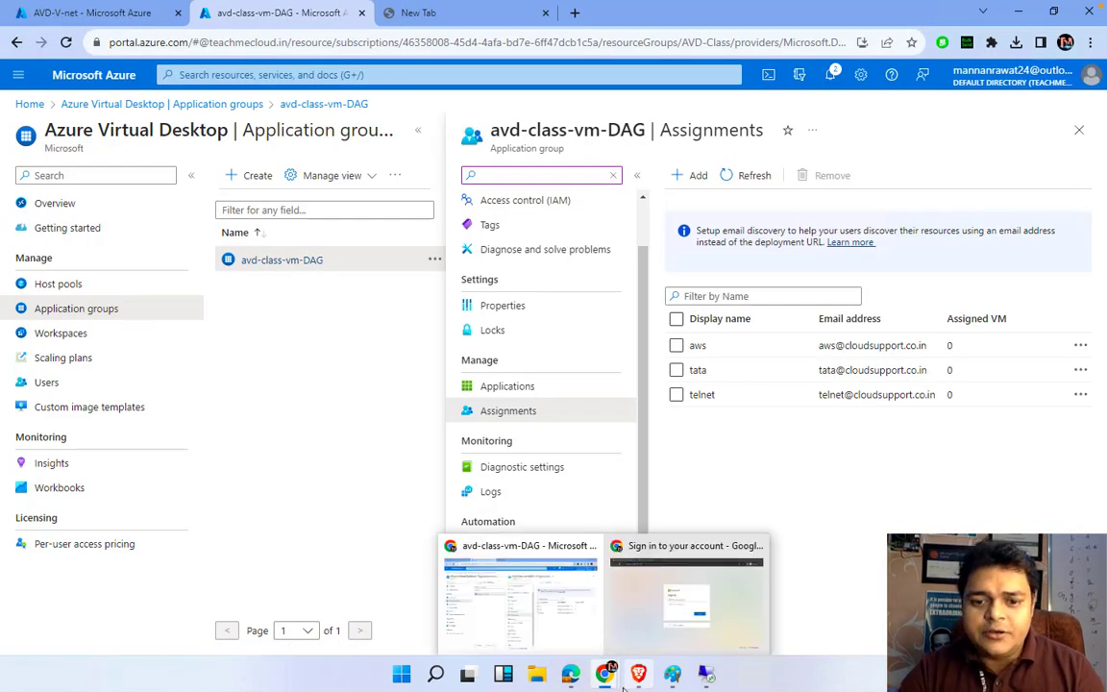
pyautogui.moveTo(707, 676)
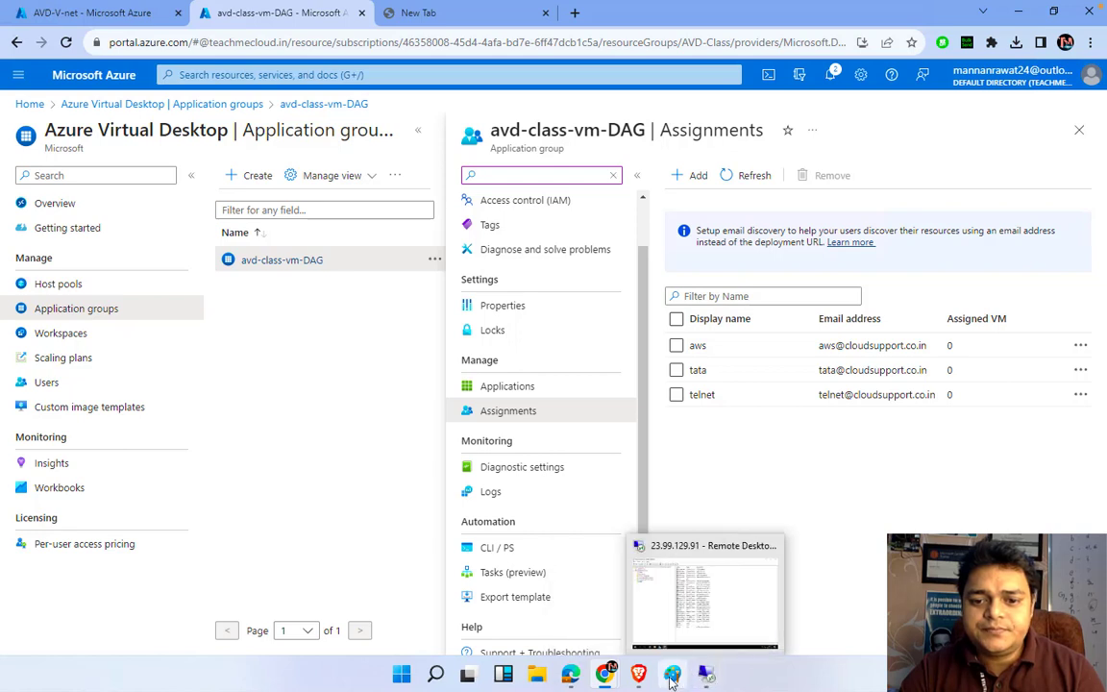
pyautogui.click(692, 596)
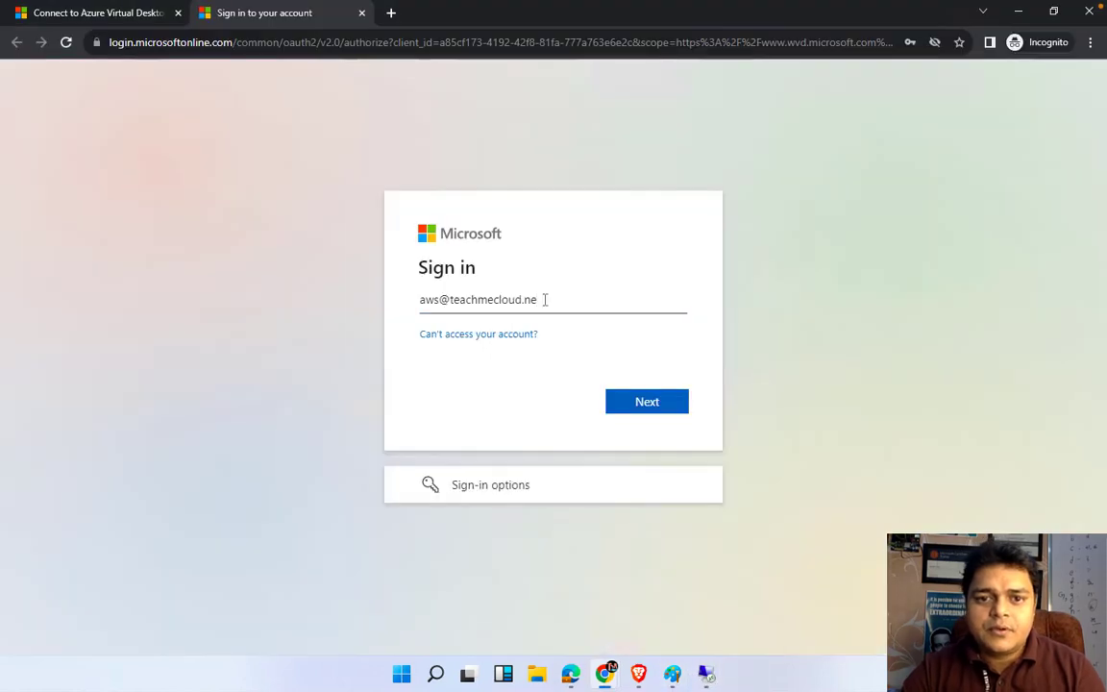
pyautogui.press('BackSpace')
pyautogui.press('BackSpace')
pyautogui.write('in')
pyautogui.press('Return')
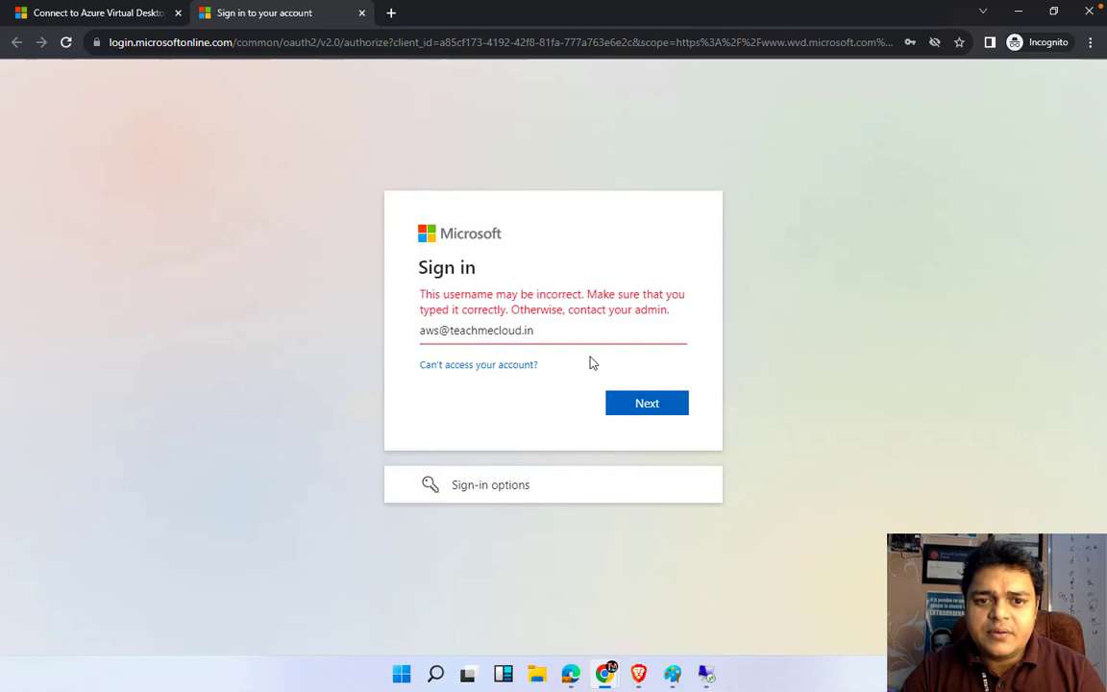
pyautogui.hotkey('ctrl', 'Left')
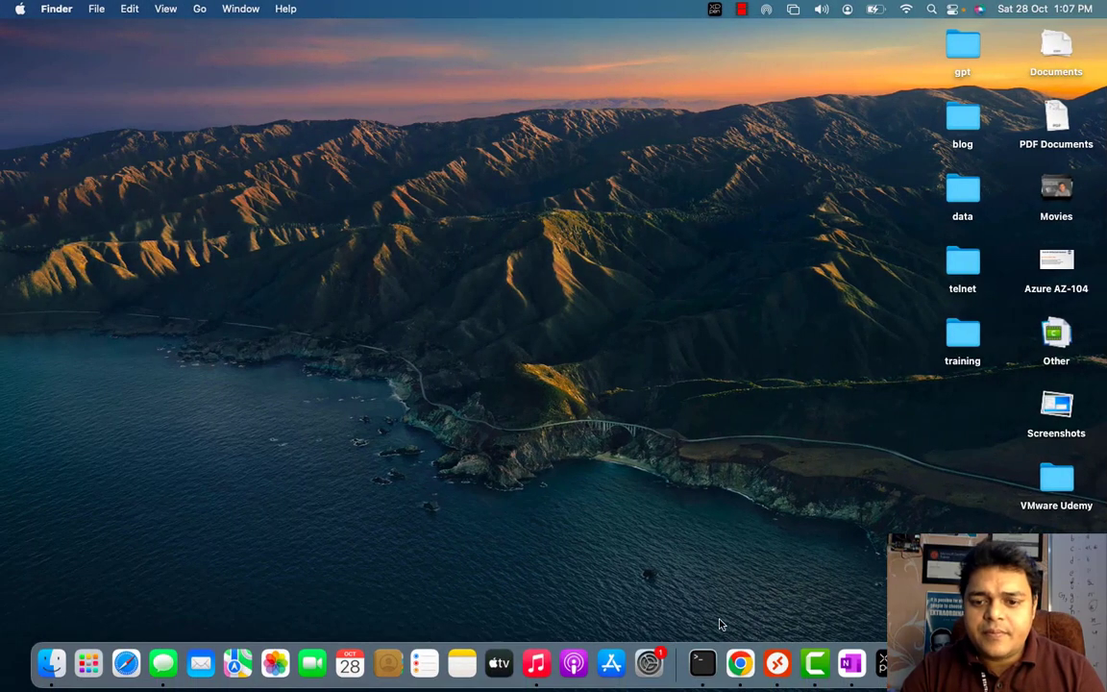
# Check the Camtasia recording options, then return to the Windows session's password page
pyautogui.rightClick(819, 670)
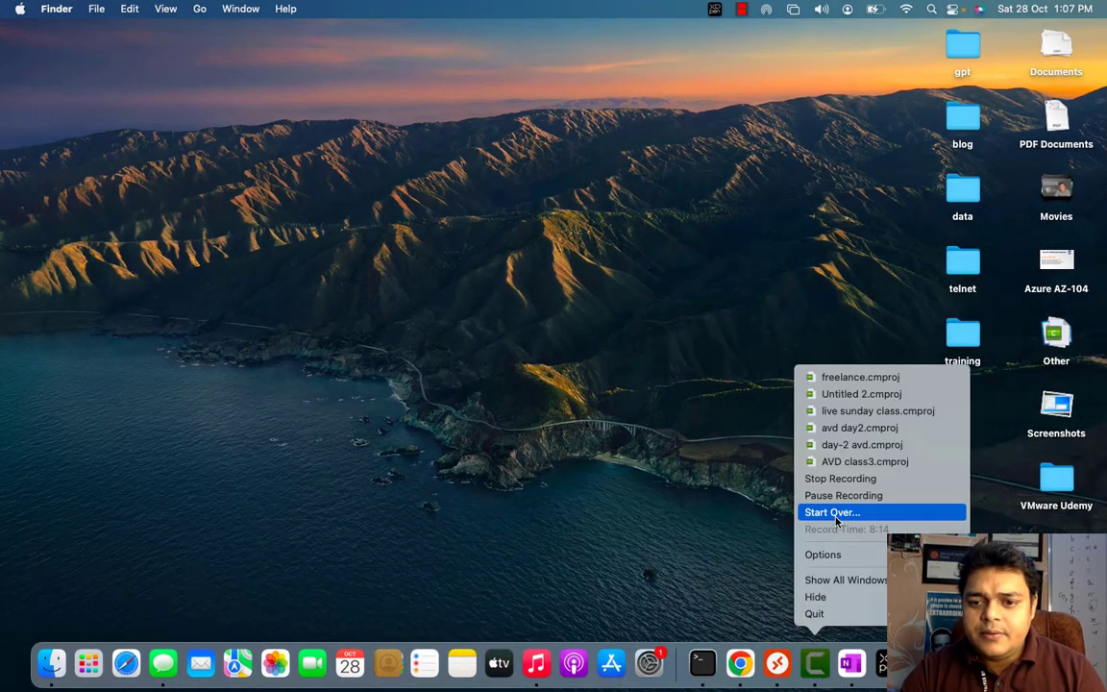
pyautogui.hotkey('ctrl', 'Right')
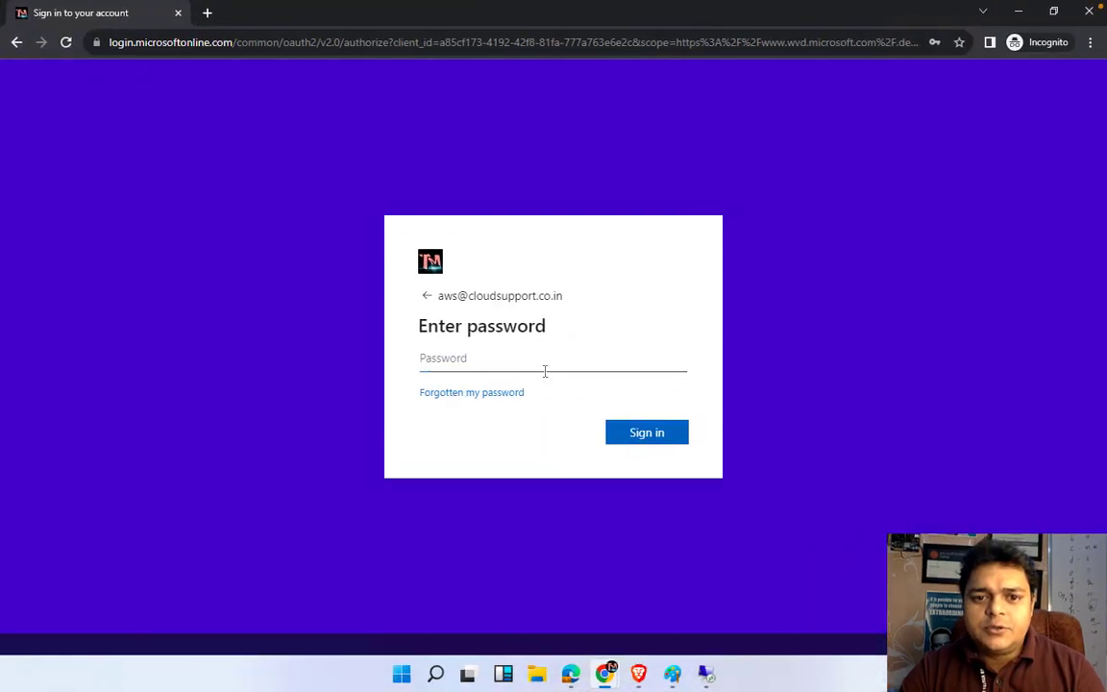
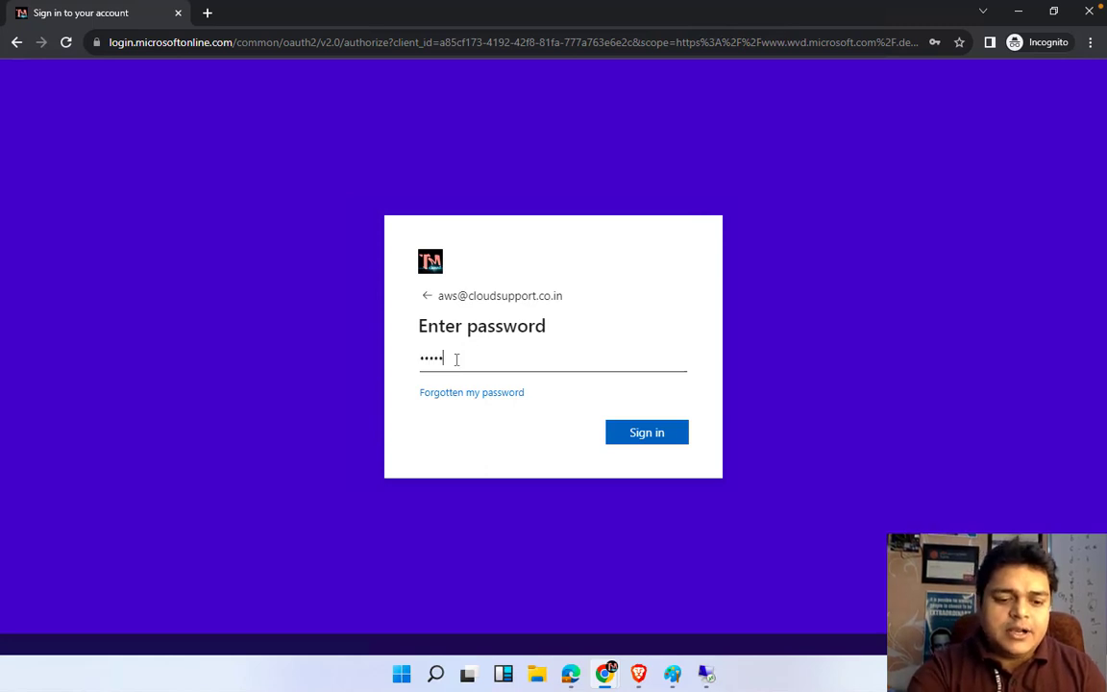
# Submit the first user's password, skip extra security setup, and decline staying signed in
pyautogui.press('Return')
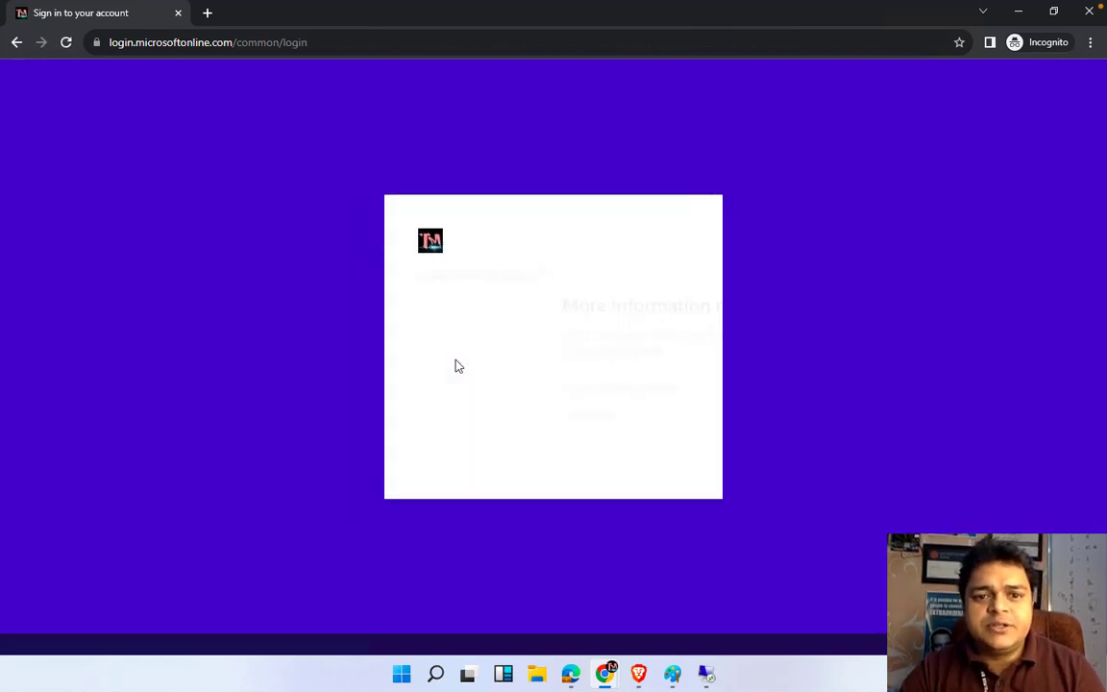
pyautogui.click(645, 461)
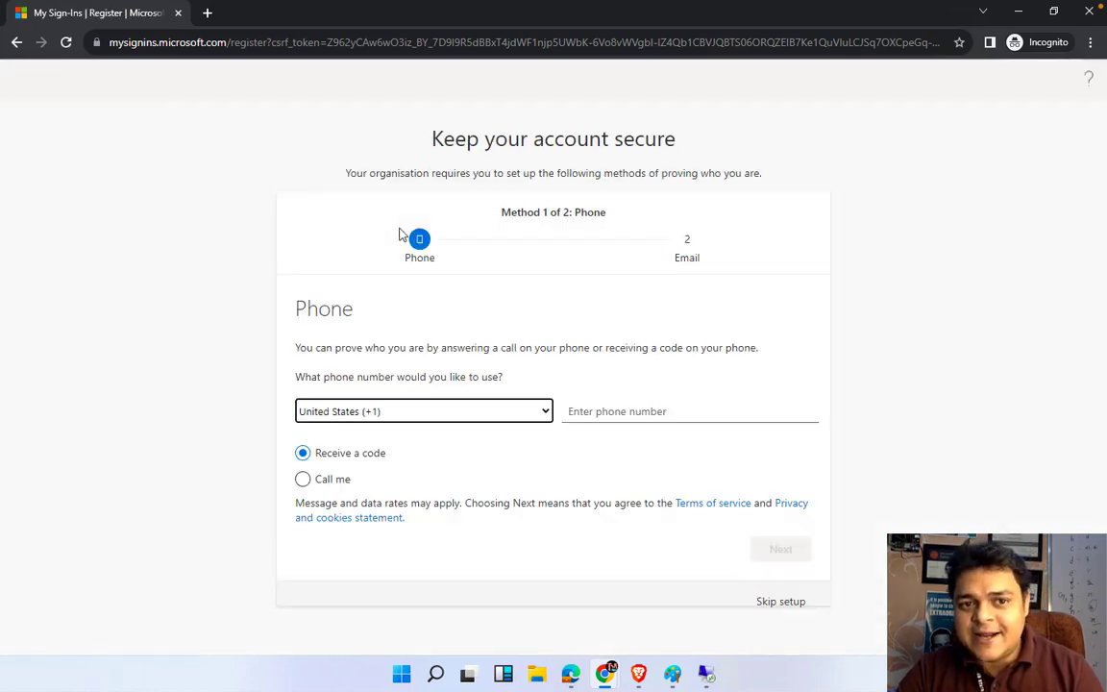
pyautogui.click(773, 606)
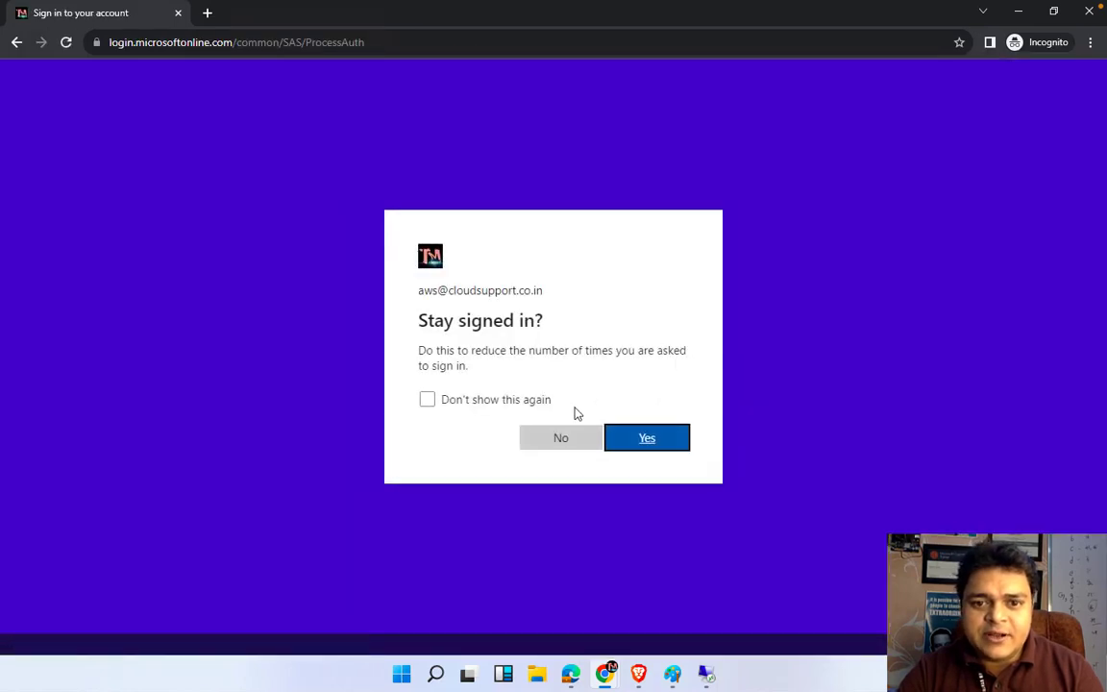
pyautogui.click(574, 440)
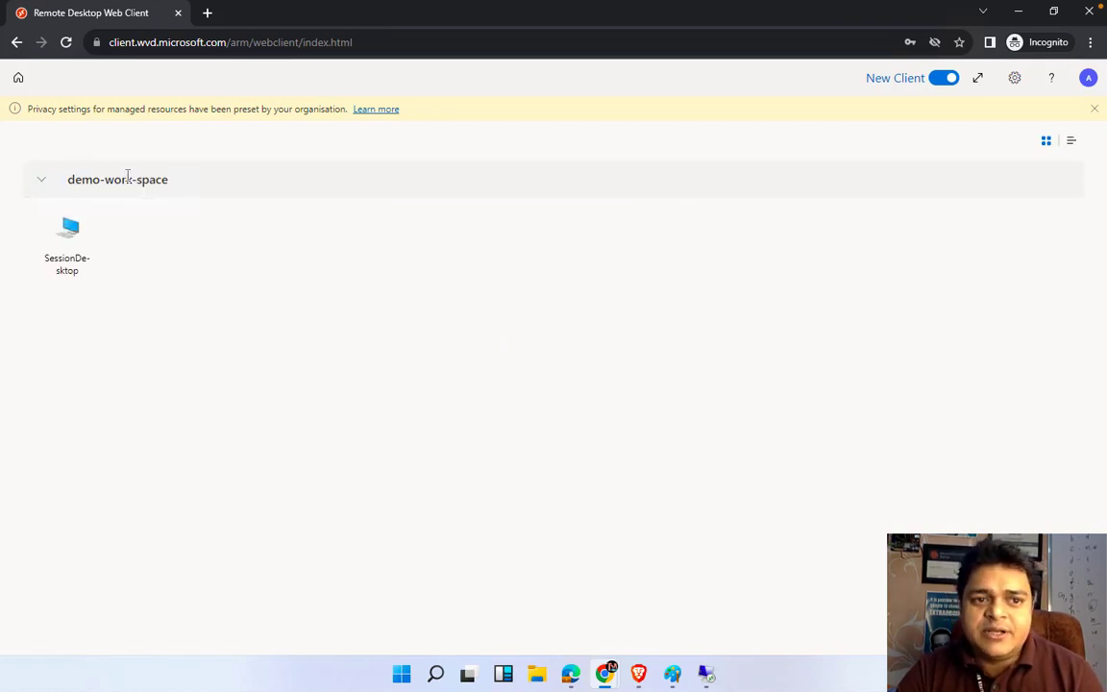
# Launch SessionDesktop, allow local resource access, and submit the user's remote desktop password
pyautogui.click(71, 236)
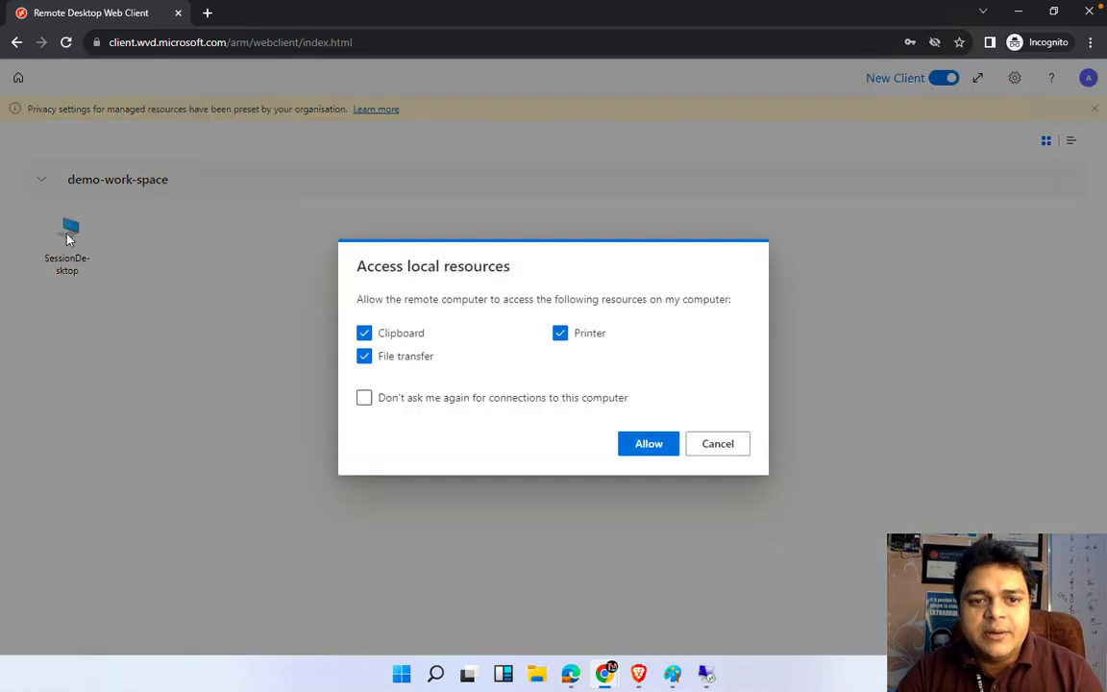
pyautogui.click(646, 445)
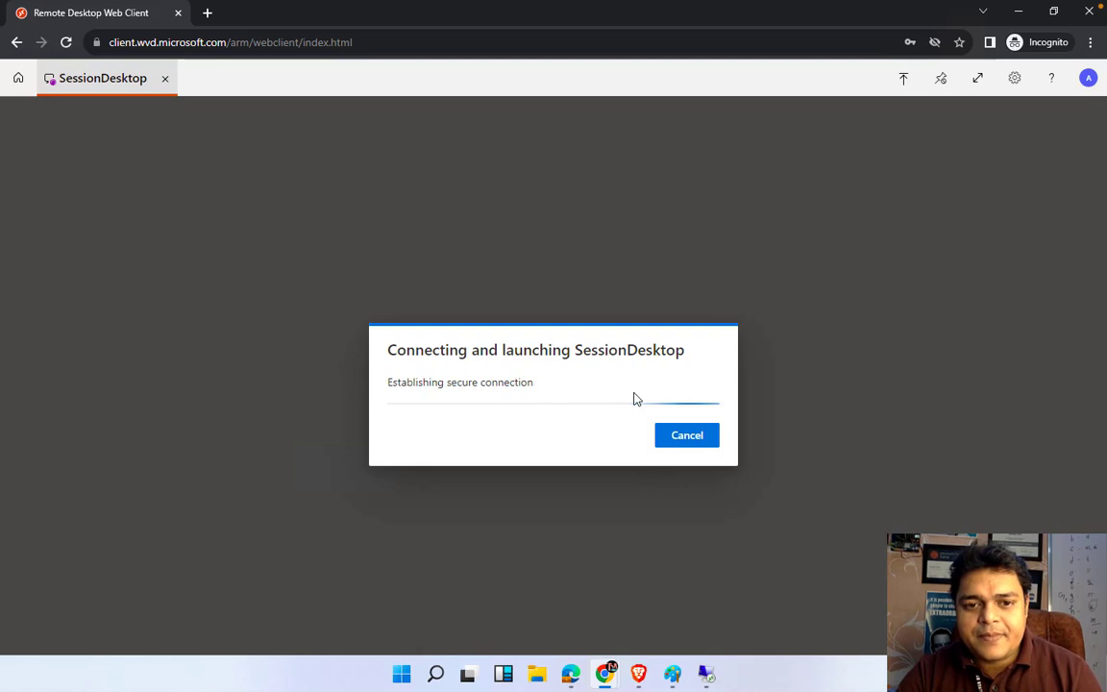
pyautogui.write('••')
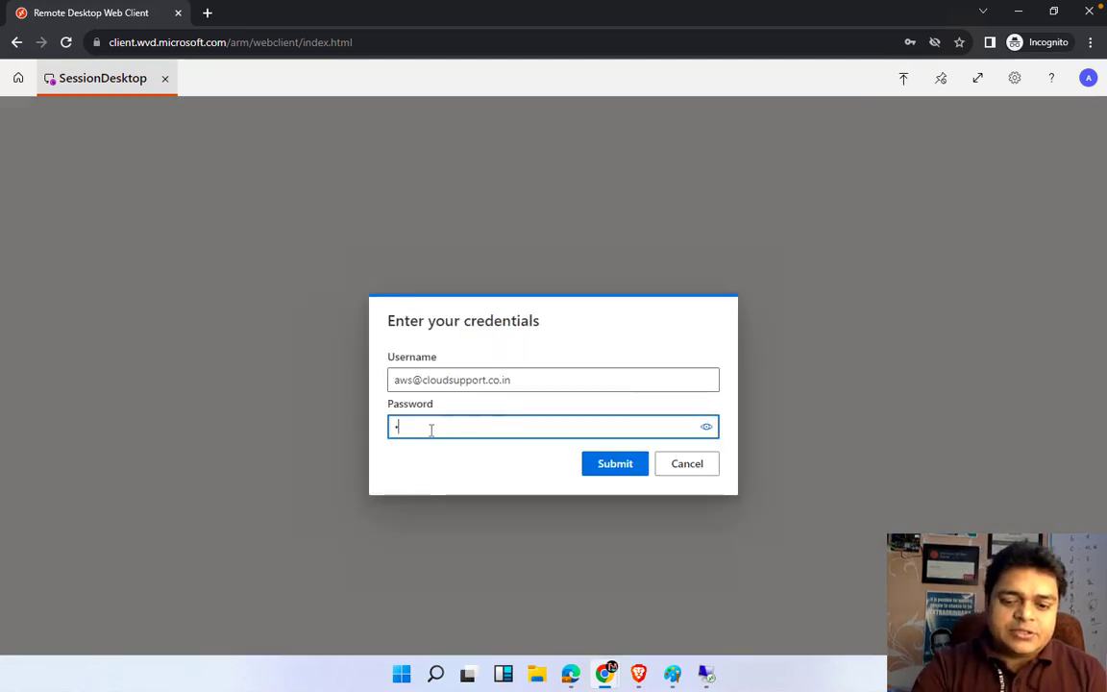
pyautogui.write('••••••')
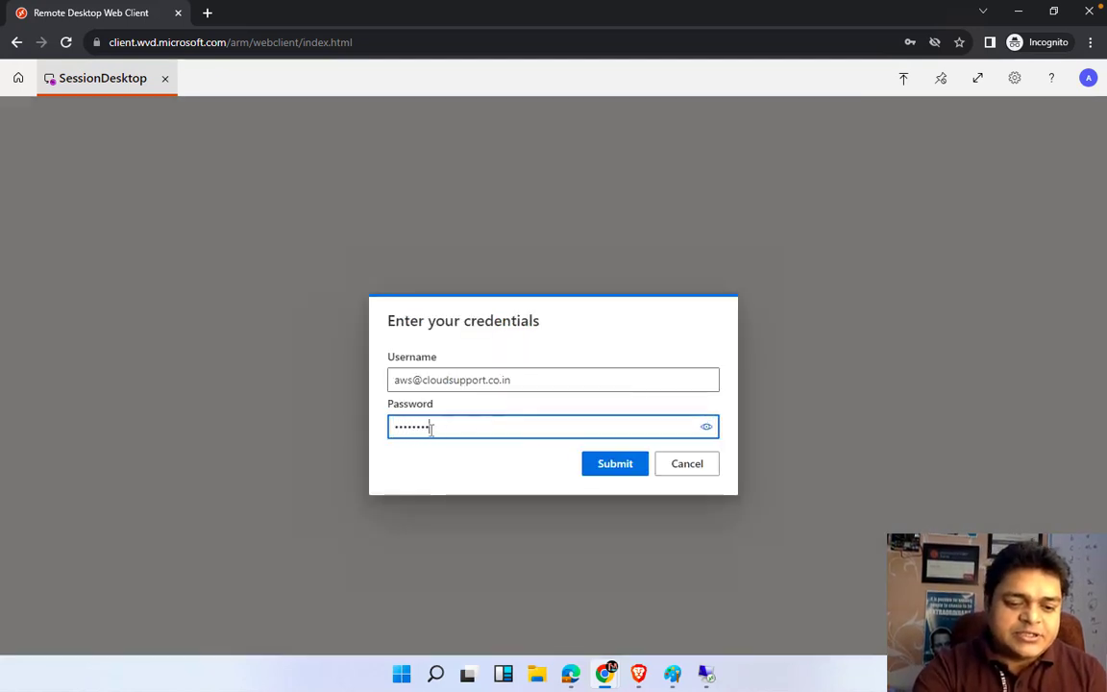
pyautogui.click(615, 463)
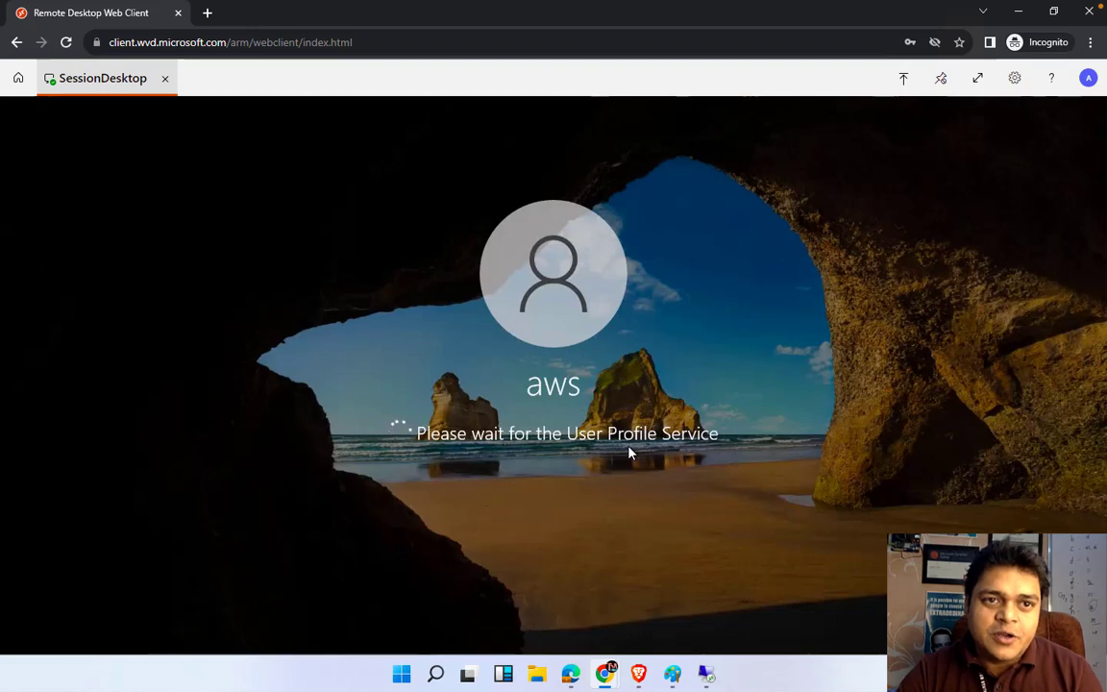
# Copy the web client's address, then bring the Brave window to the front
pyautogui.click(361, 42)
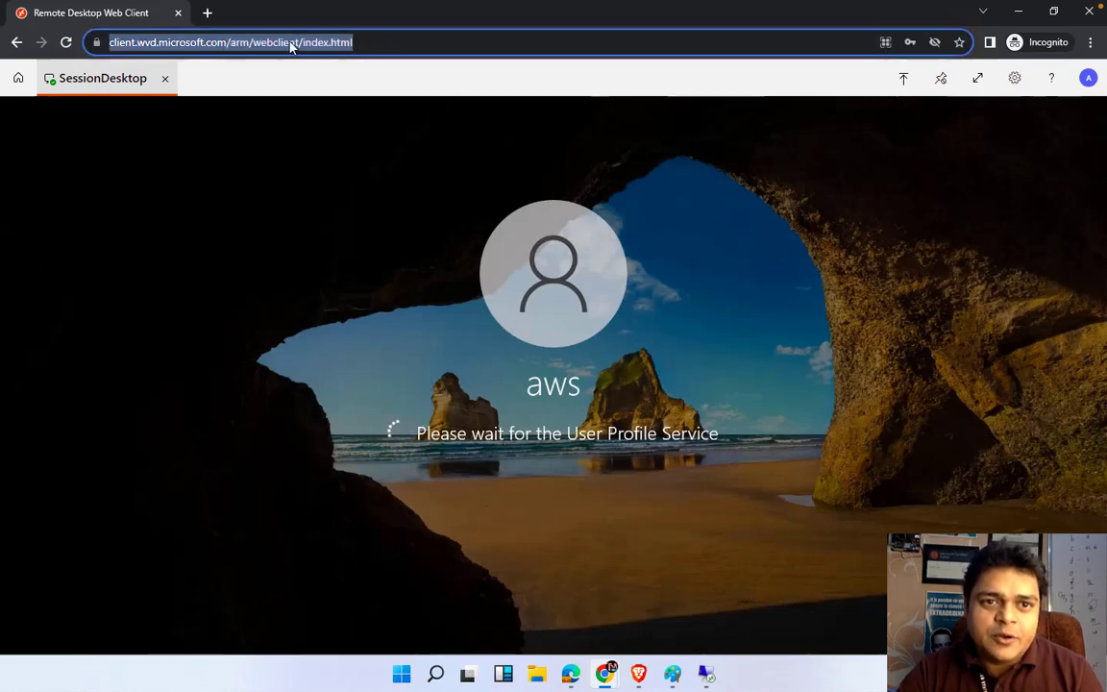
pyautogui.rightClick(290, 44)
pyautogui.click(326, 113)
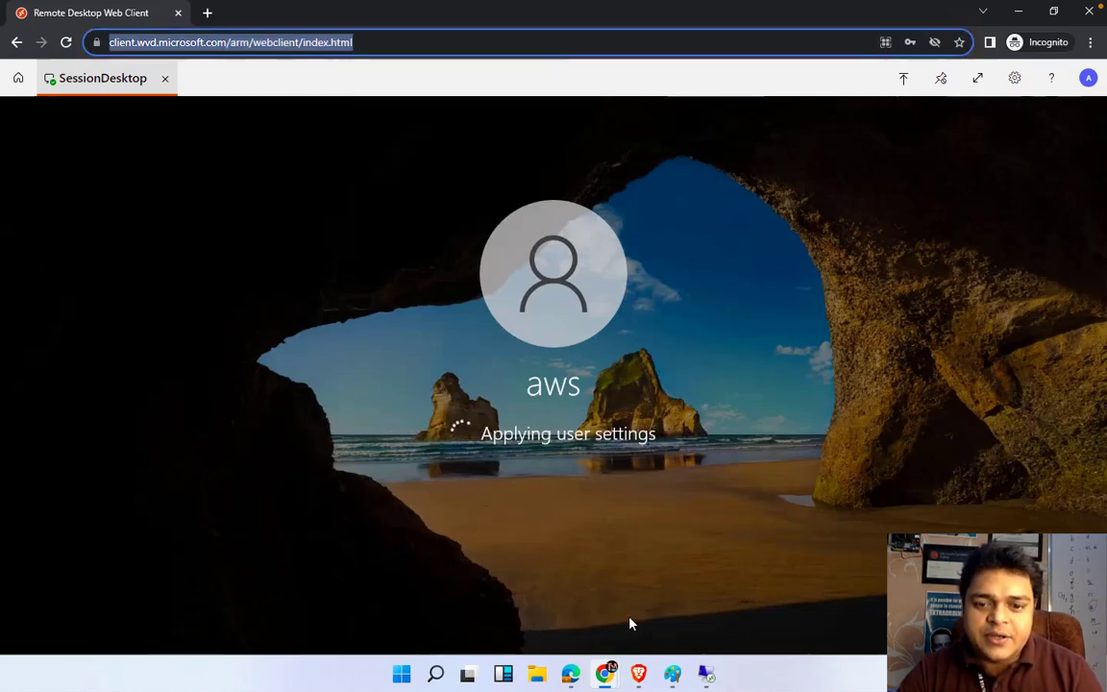
pyautogui.click(636, 677)
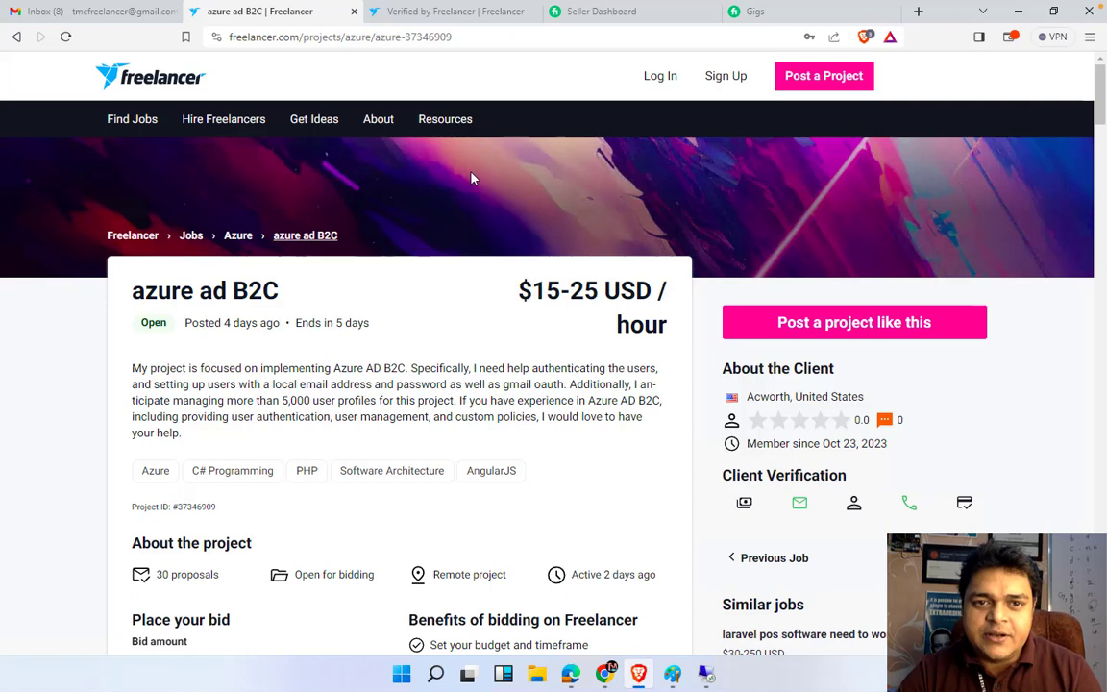
# Load the copied web client address in a new Brave tab
pyautogui.click(918, 14)
pyautogui.hotkey('ctrl', 'v')
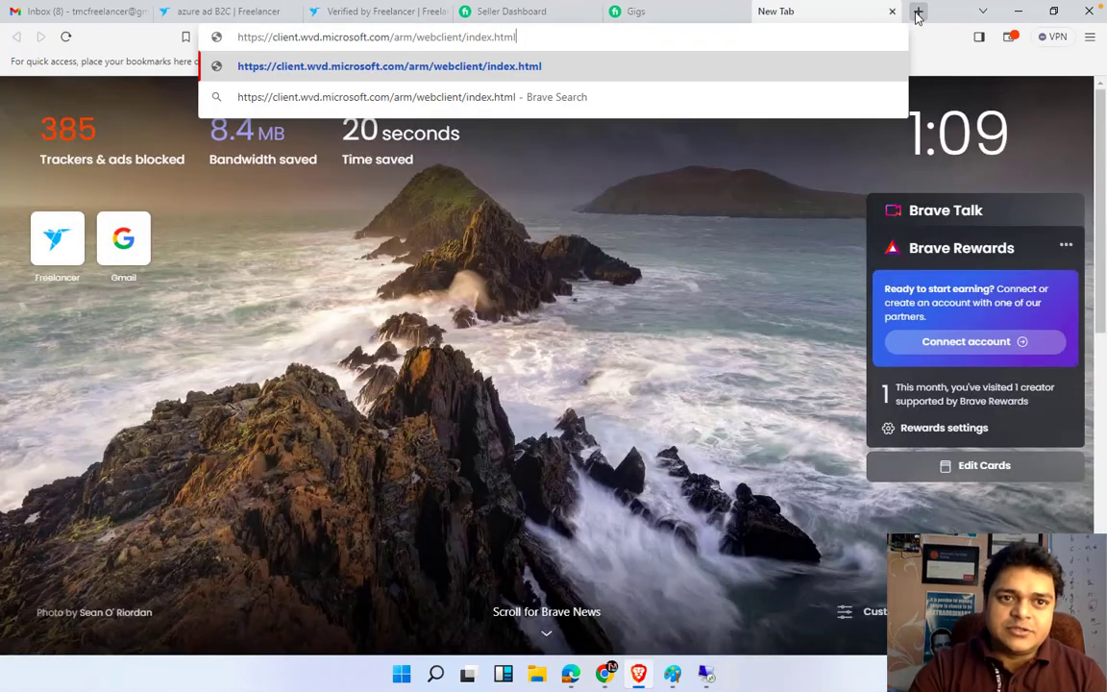
pyautogui.press('Return')
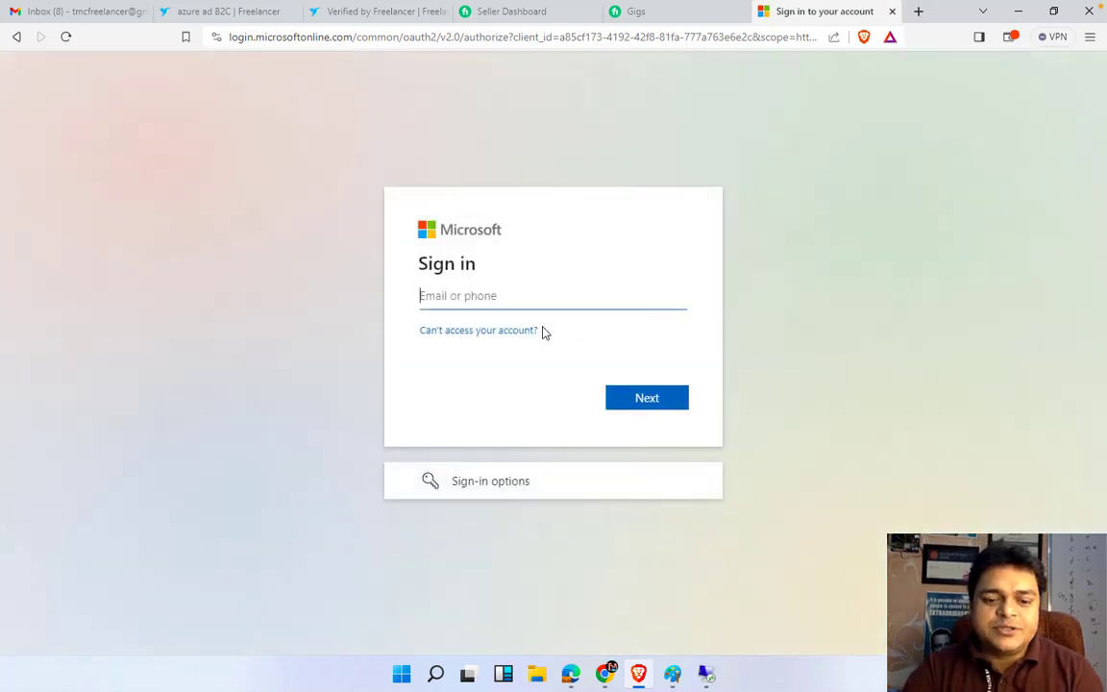
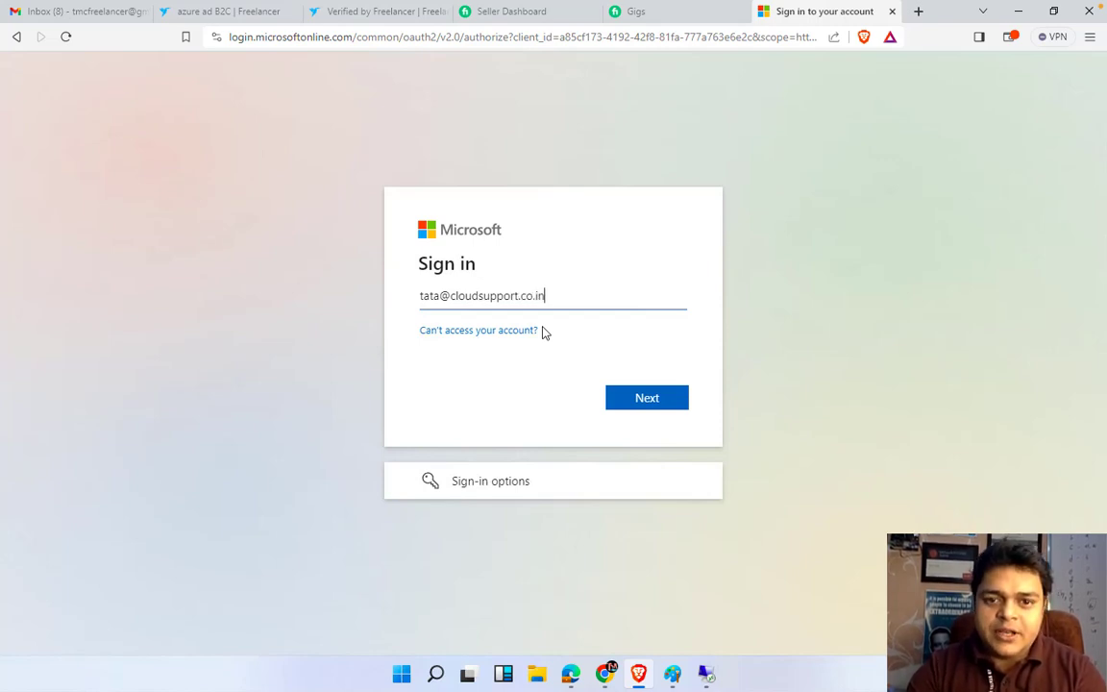
# Sign in as the second user, save the password, skip security setup, and decline staying signed in
pyautogui.press('Return')
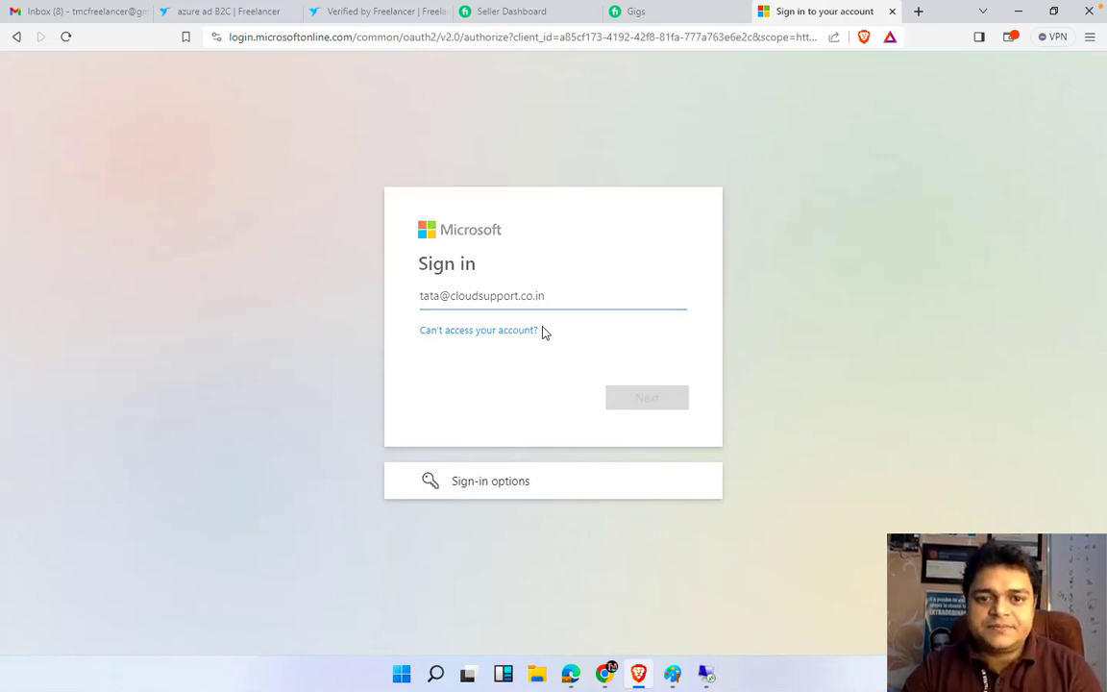
pyautogui.write('••')
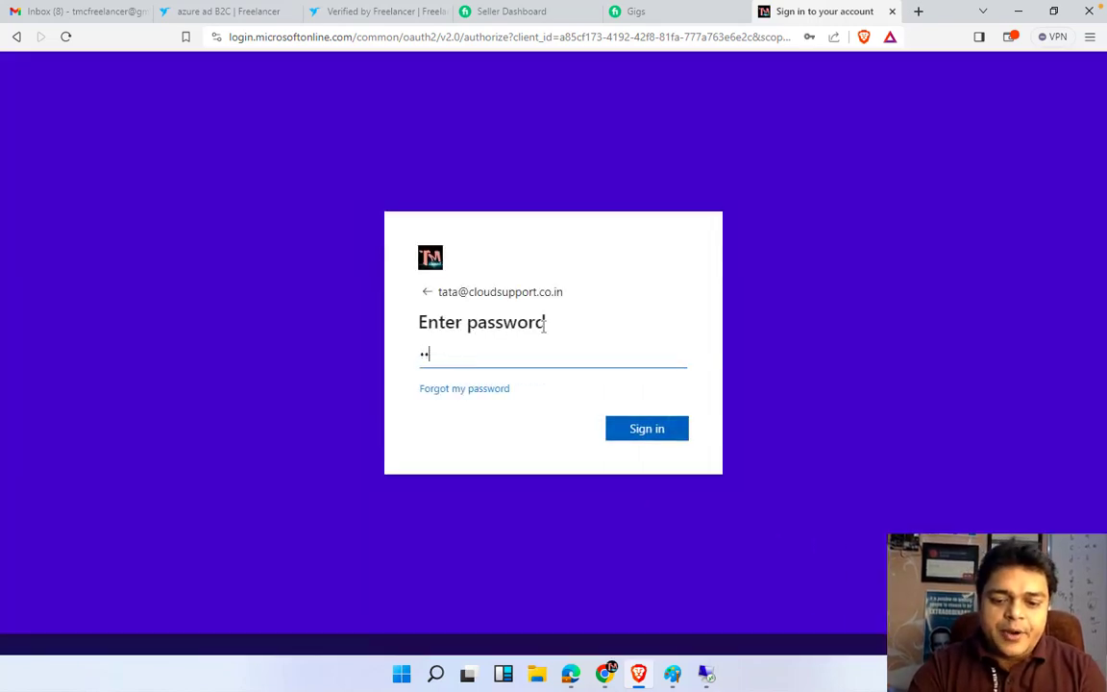
pyautogui.write('••••')
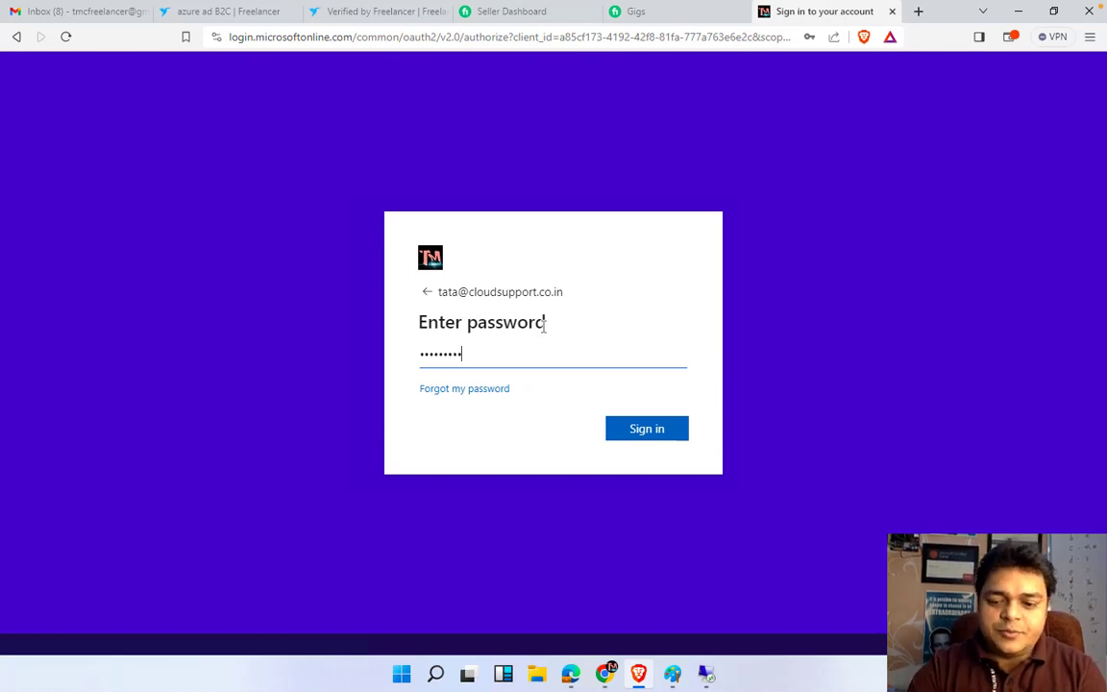
pyautogui.press('Return')
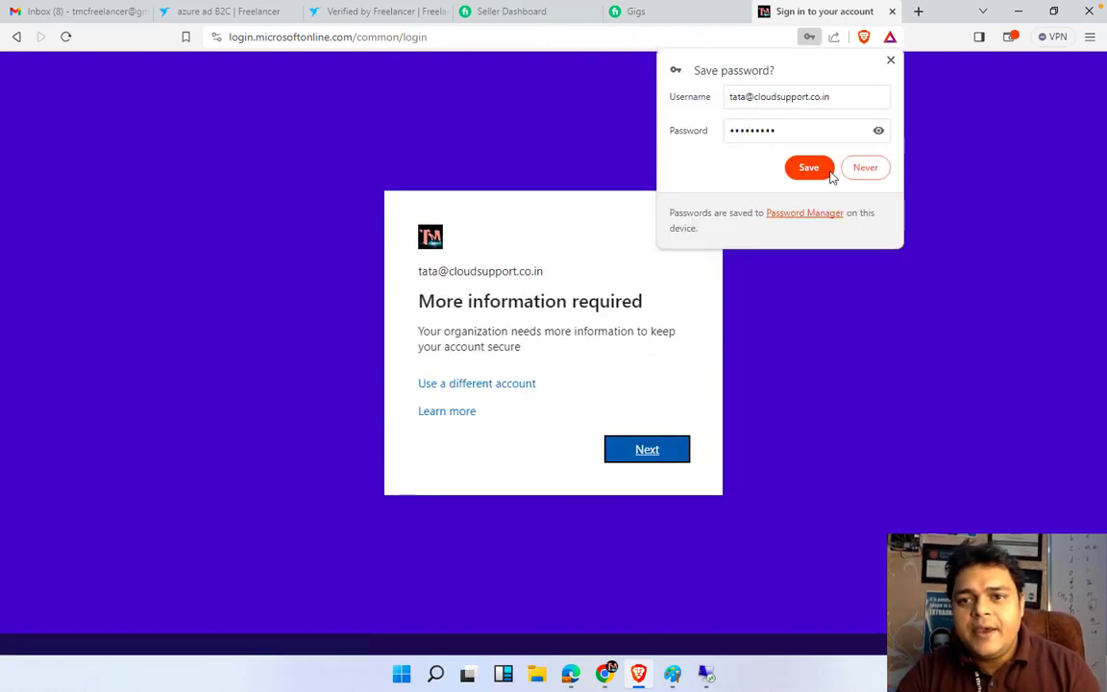
pyautogui.click(858, 169)
pyautogui.click(641, 451)
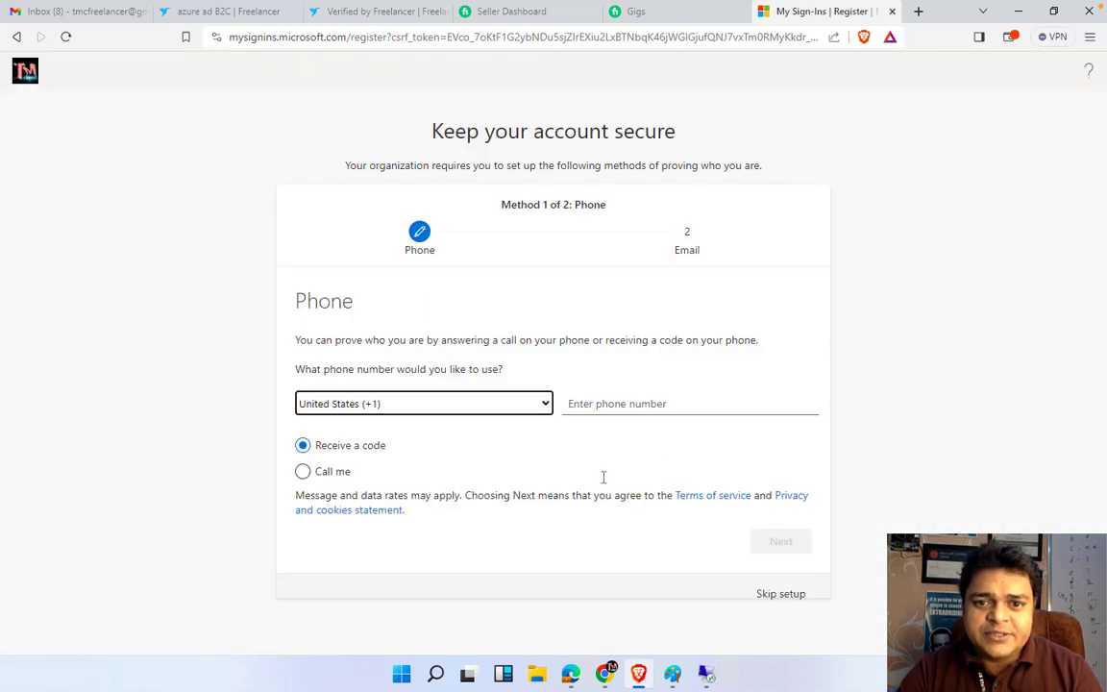
pyautogui.click(778, 601)
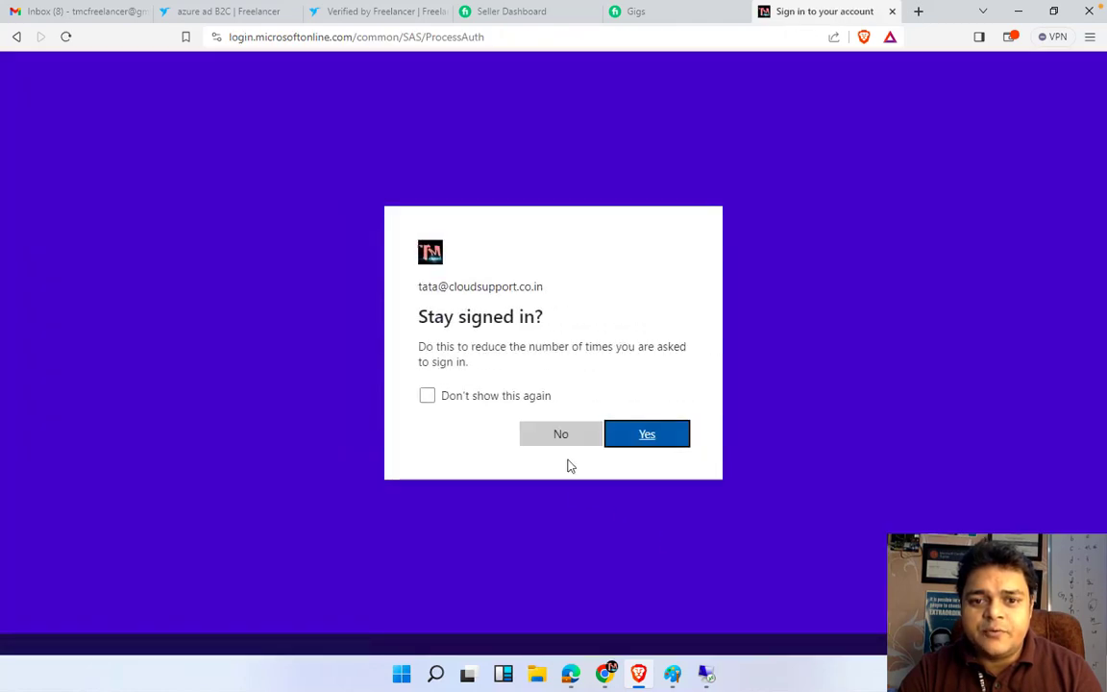
pyautogui.click(561, 437)
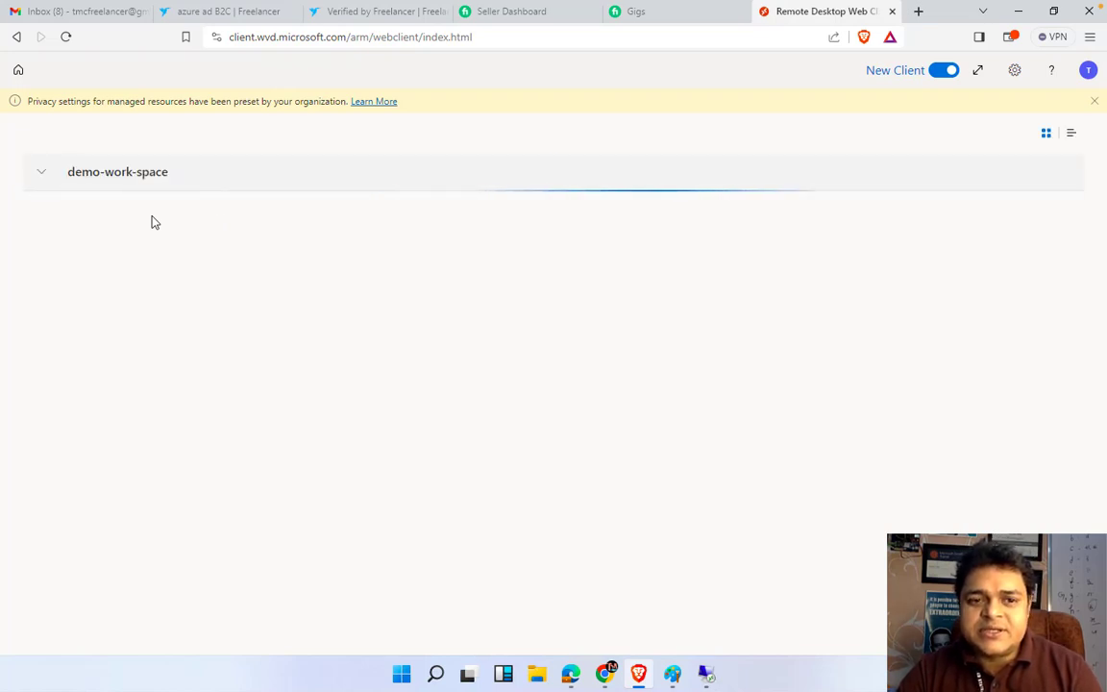
# Launch the second user's SessionDesktop, allow access, submit credentials, and save the password in Brave
pyautogui.click(66, 259)
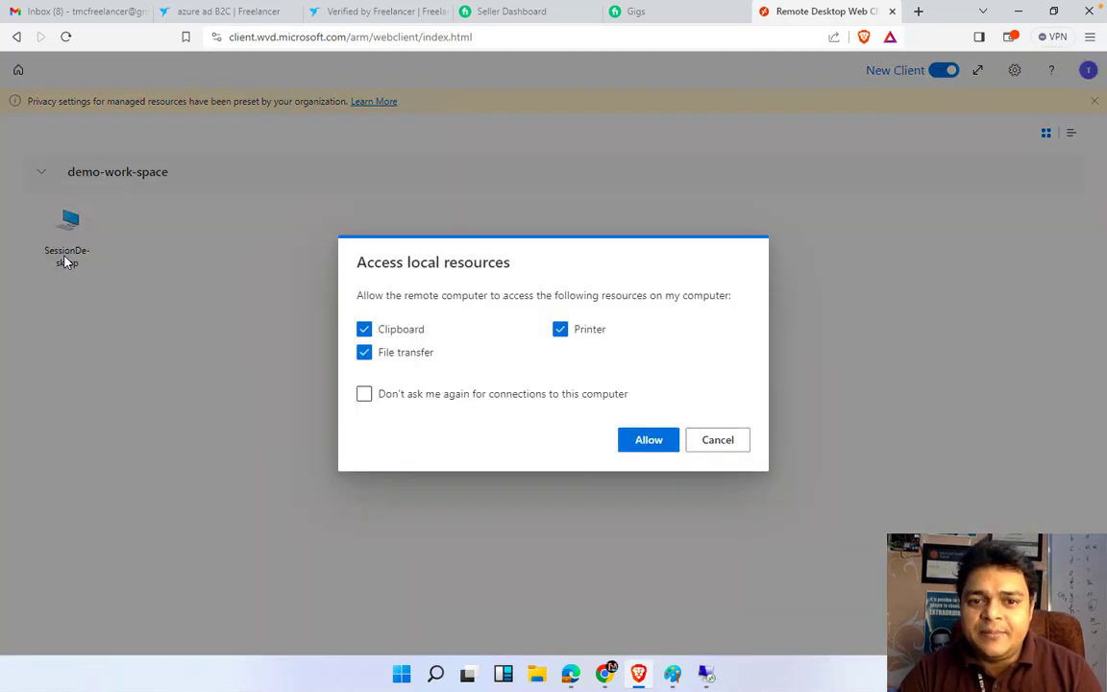
pyautogui.click(648, 440)
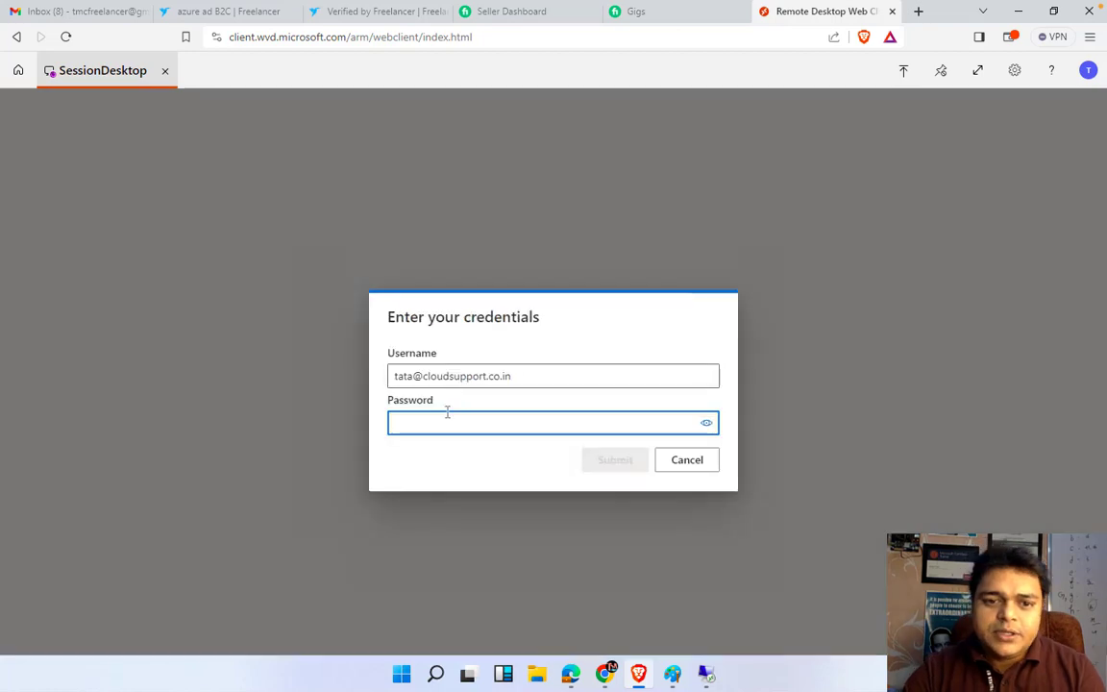
pyautogui.write('•••••••••')
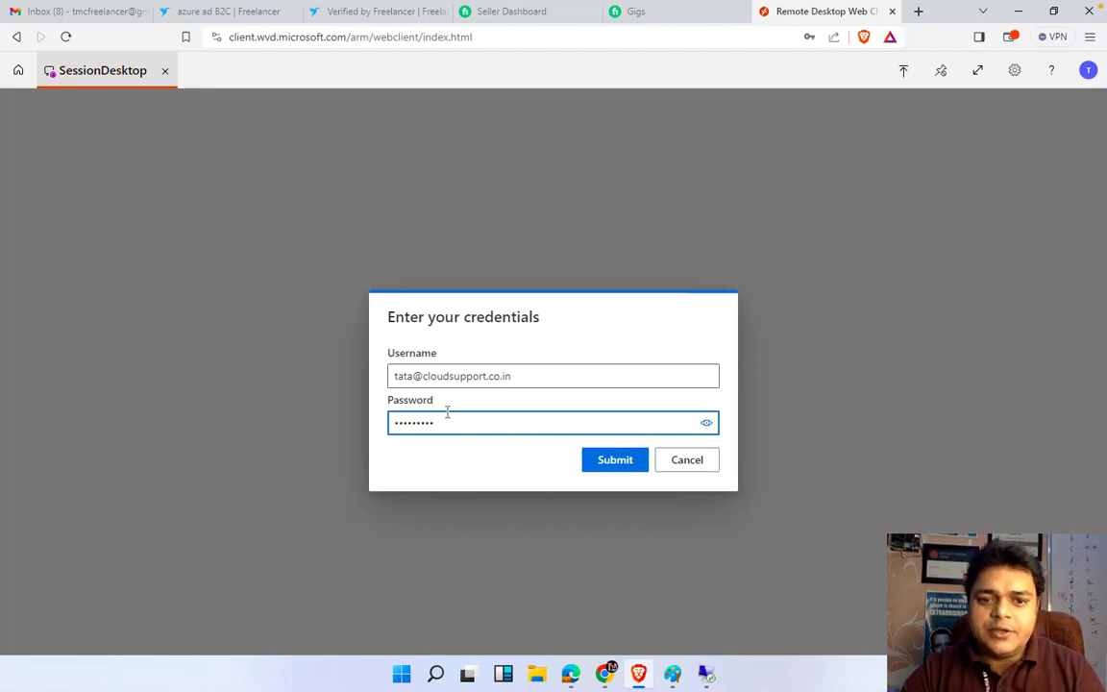
pyautogui.press('Return')
pyautogui.click(810, 168)
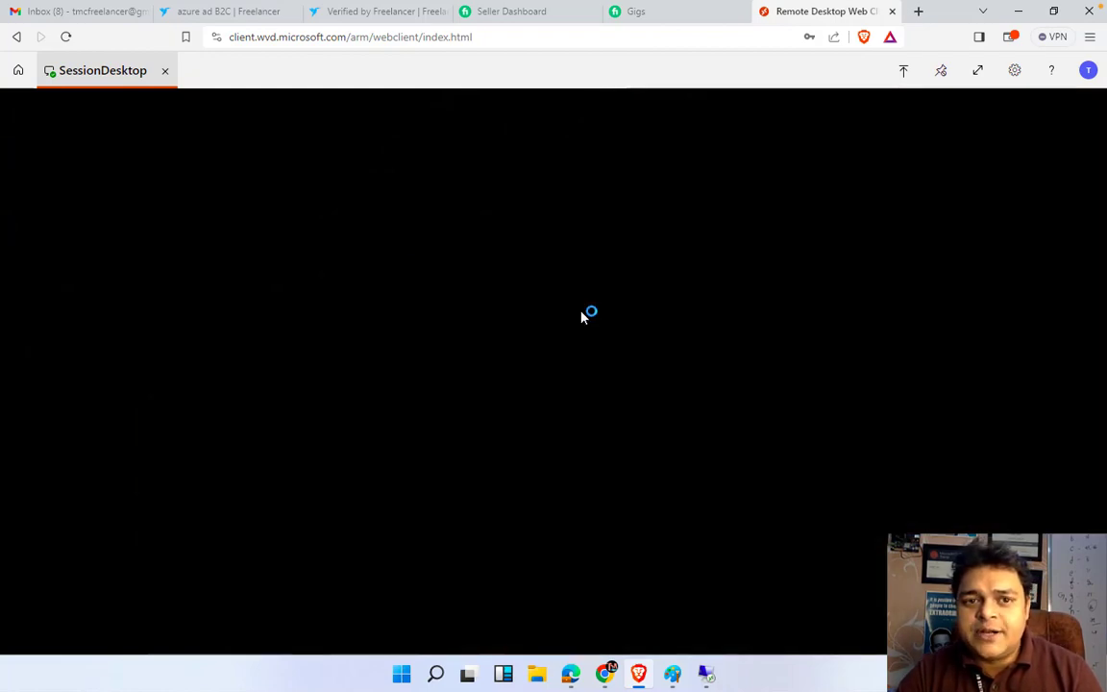
# Return to the first user's remote session and accept its network discovery prompt
pyautogui.moveTo(607, 678)
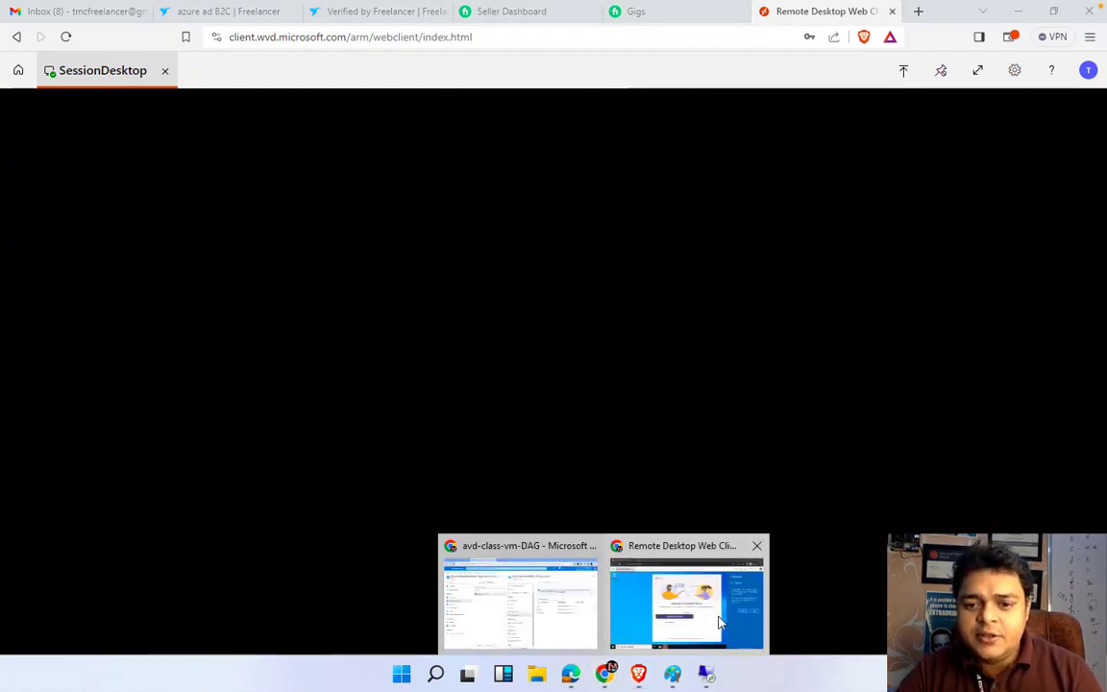
pyautogui.click(688, 596)
pyautogui.click(958, 383)
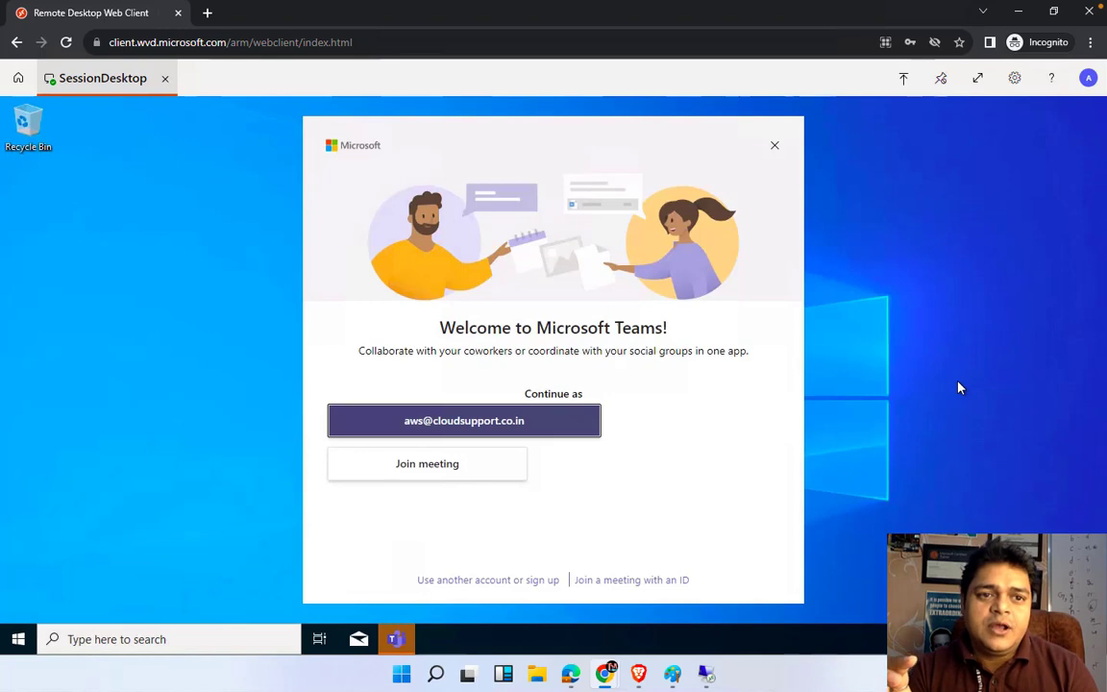
# Close the Microsoft Teams welcome dialog, then move to the macOS desktop space
pyautogui.click(774, 147)
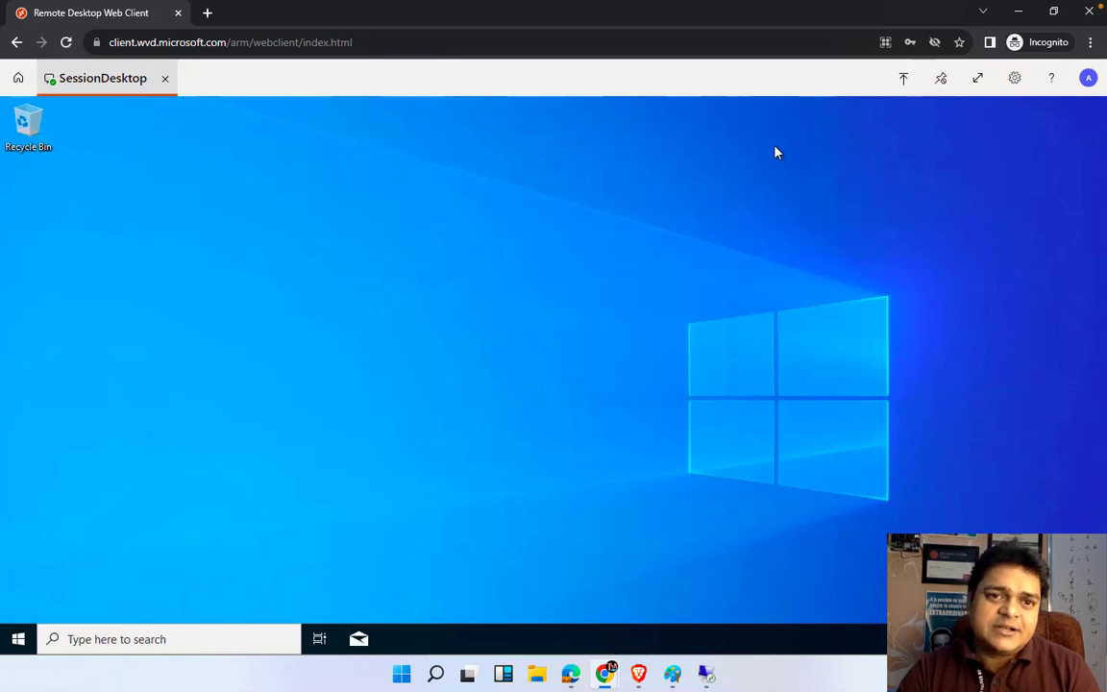
pyautogui.hotkey('ctrl', 'Left')
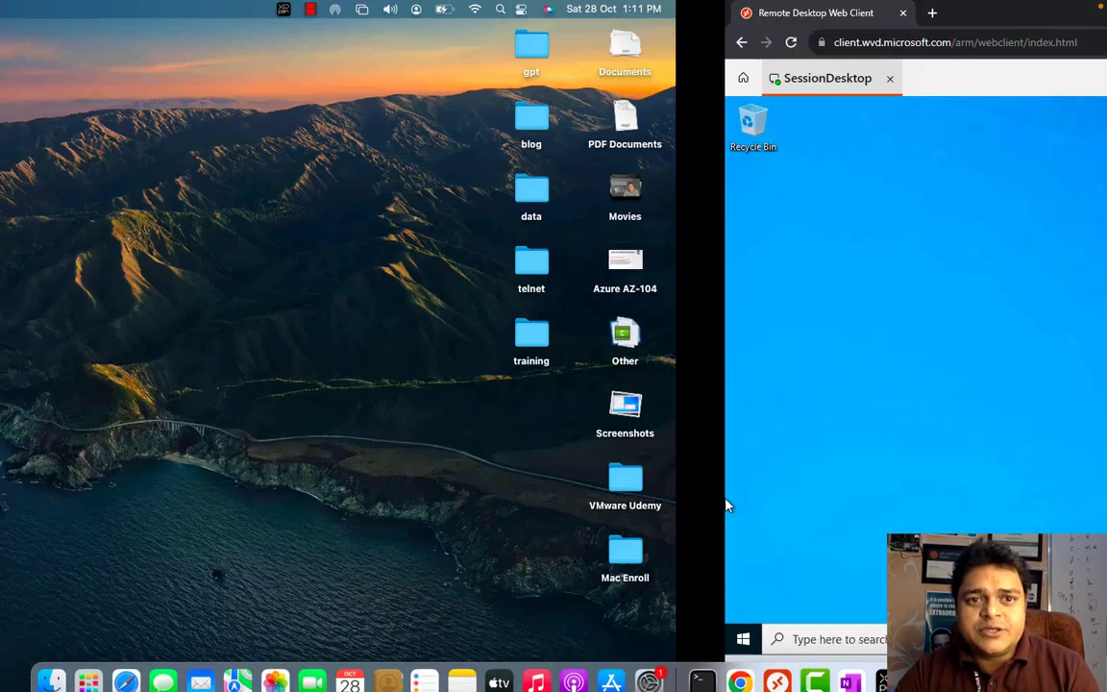